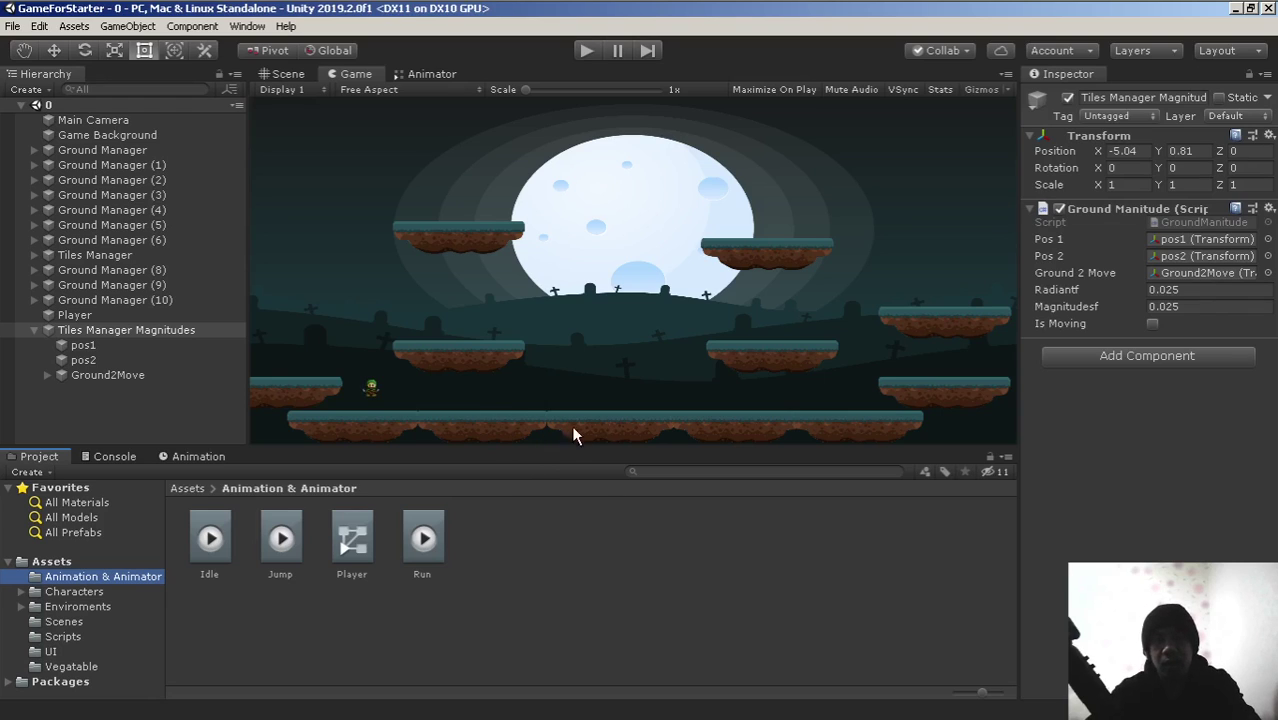
Switch to the Scene view and browse the sprites in the Vegatable assets folder.
left_click(285, 74)
scroll(608, 300, "down", 2)
middle_click_drag(573, 383, 565, 300)
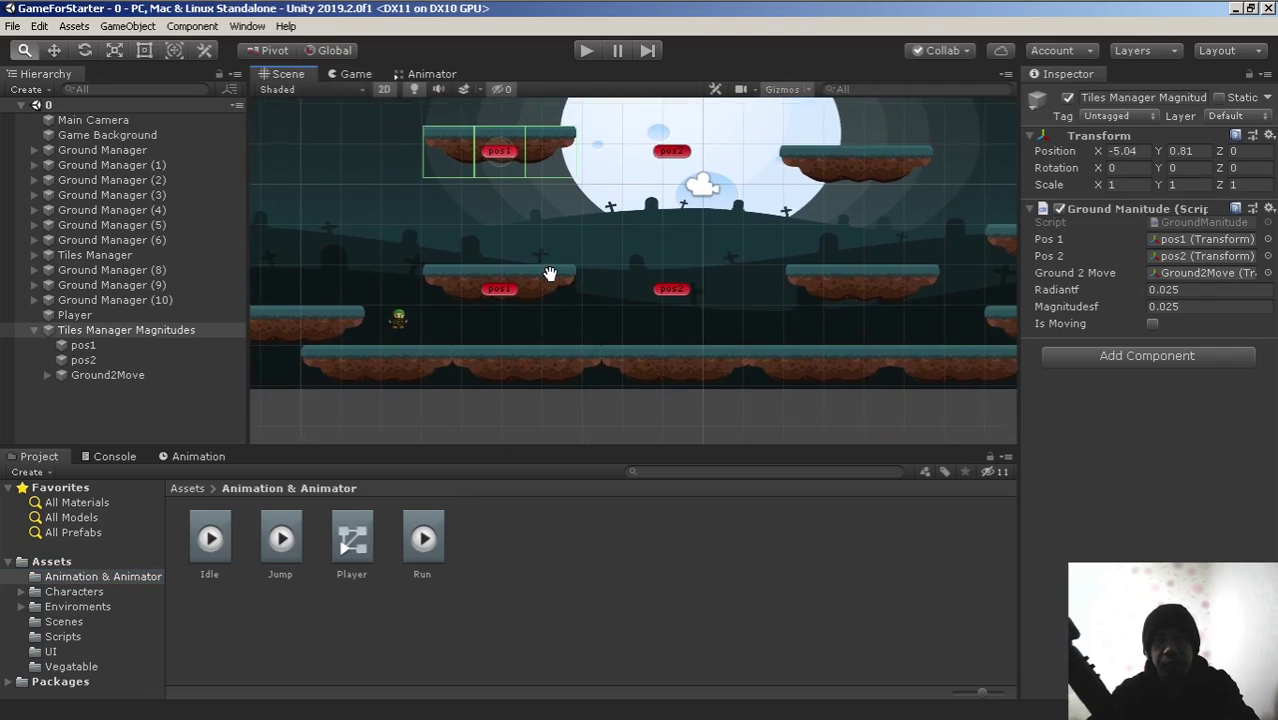
middle_click_drag(413, 352, 483, 322)
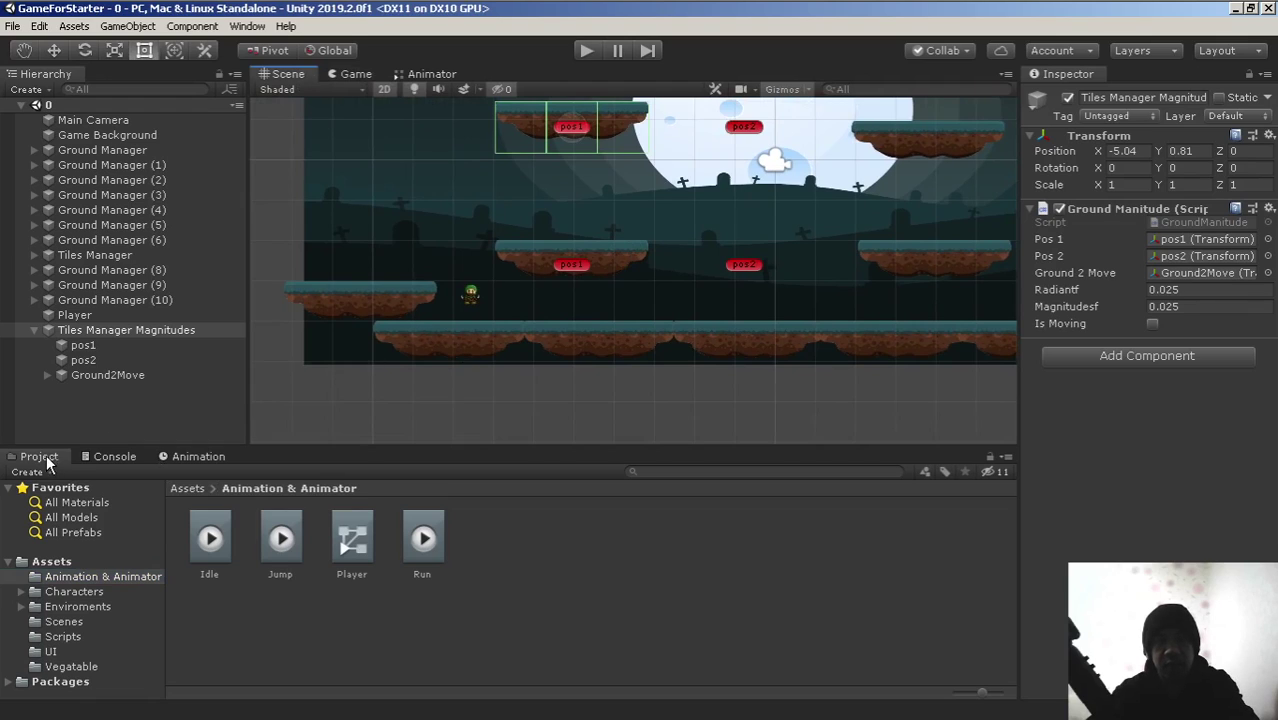
left_click(64, 562)
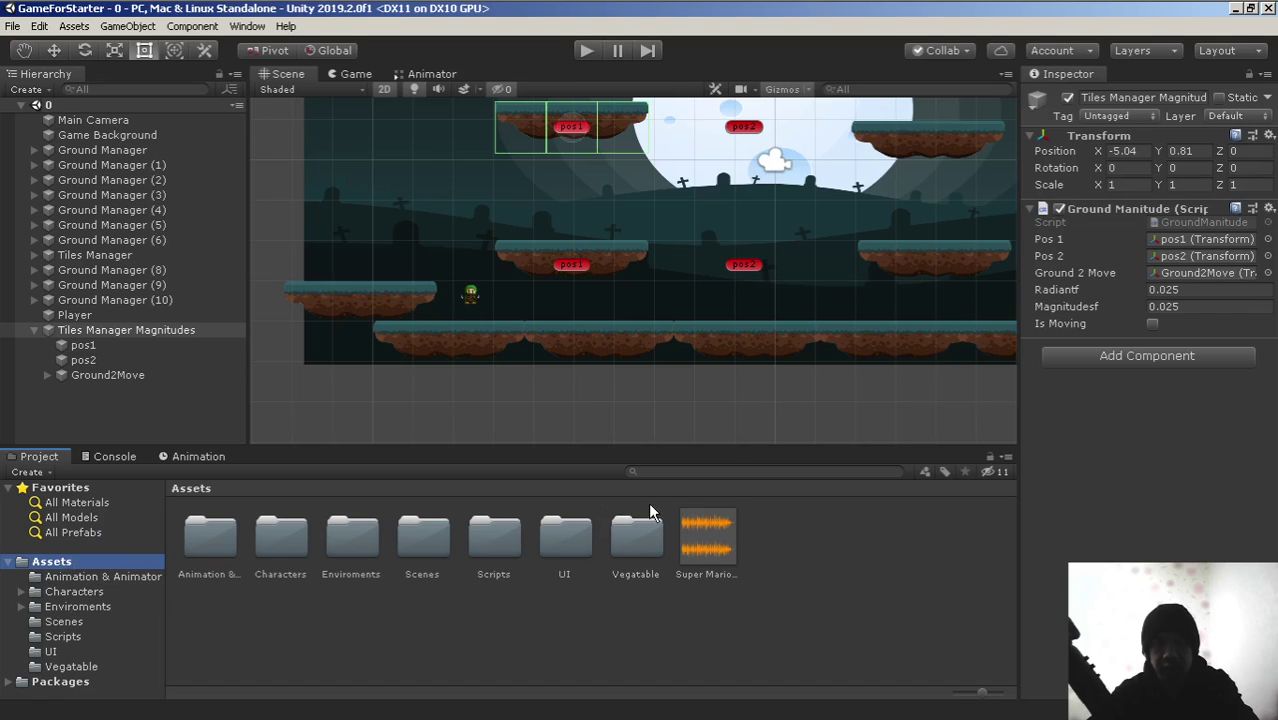
double_click(637, 554)
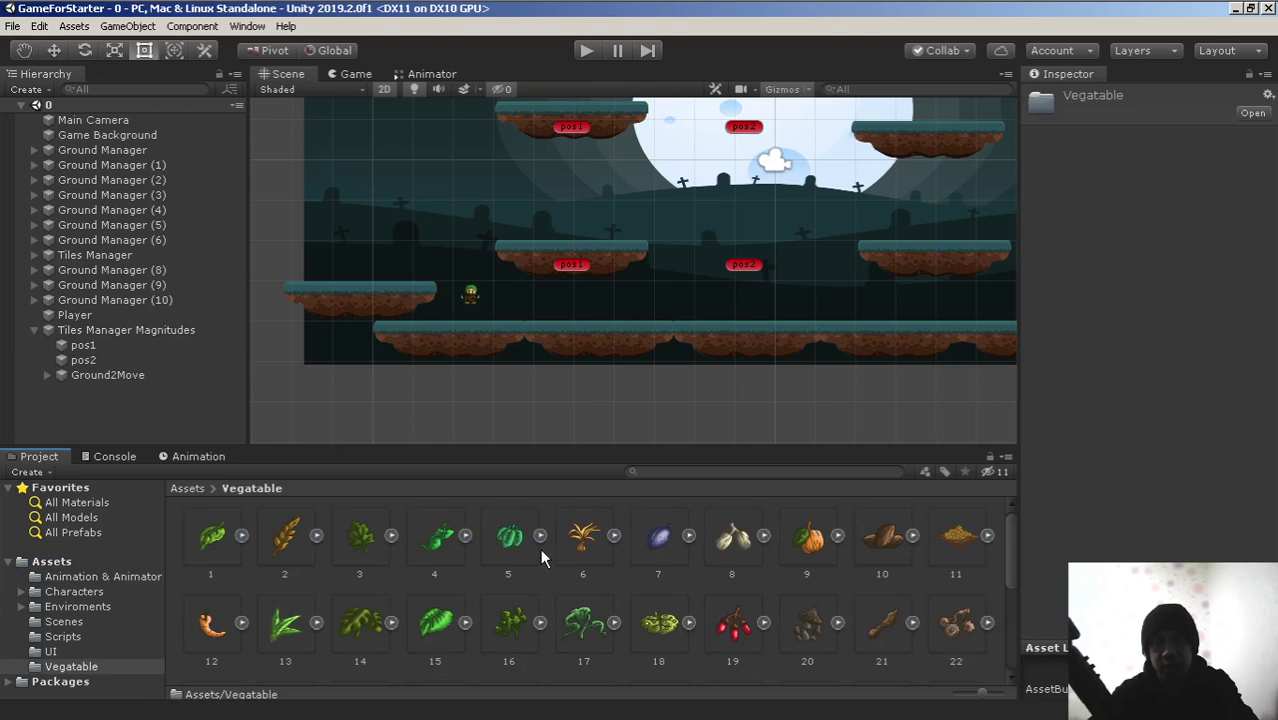
left_click_drag(1007, 541, 1025, 627)
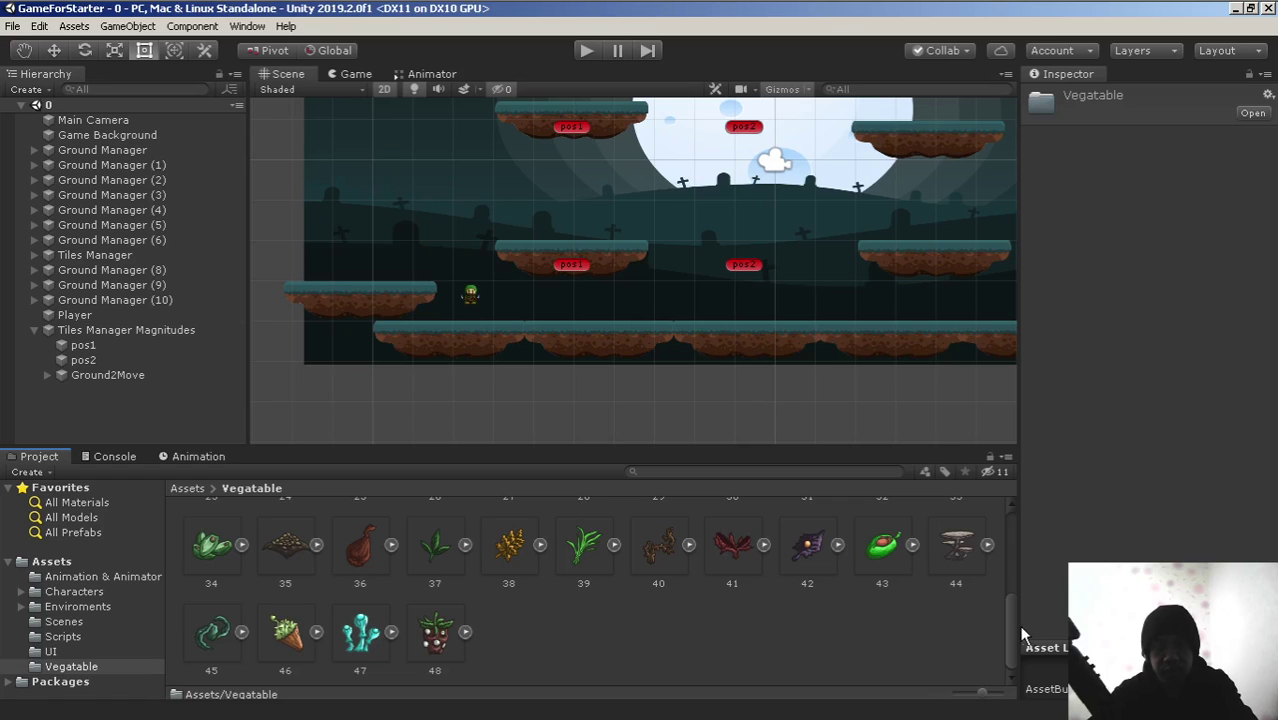
scroll(463, 584, "up", 3)
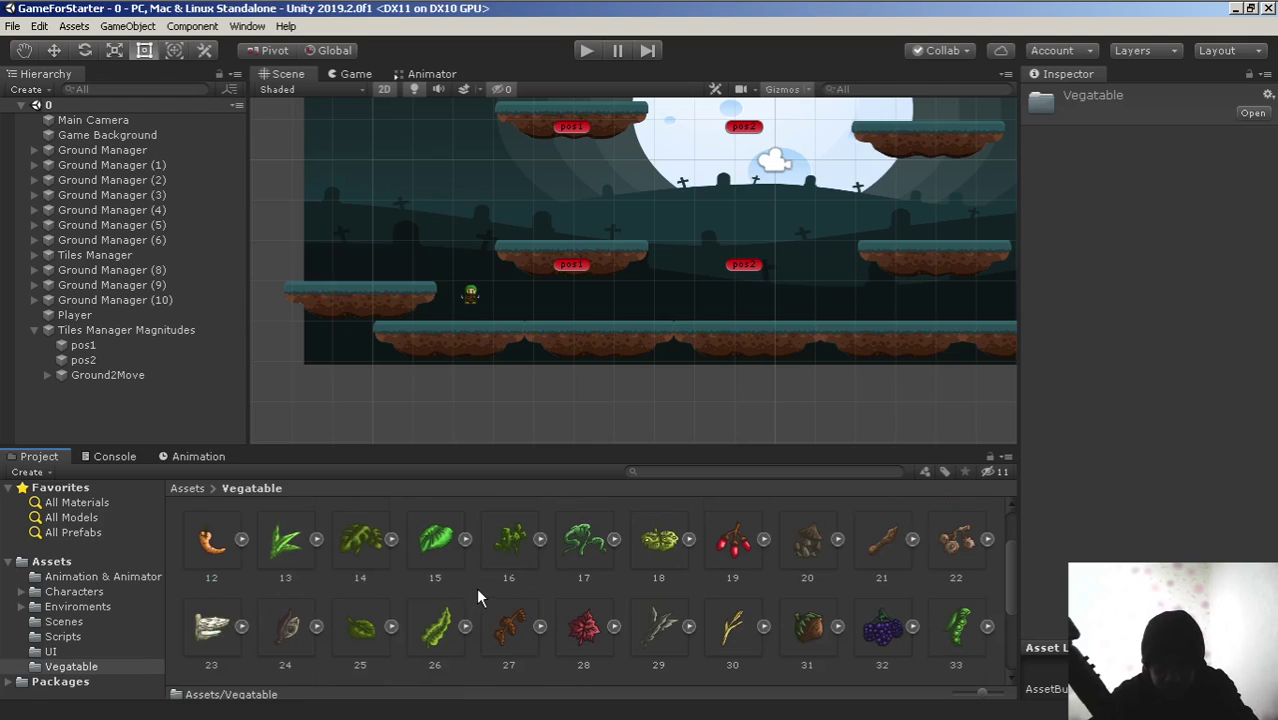
scroll(476, 597, "up", 1)
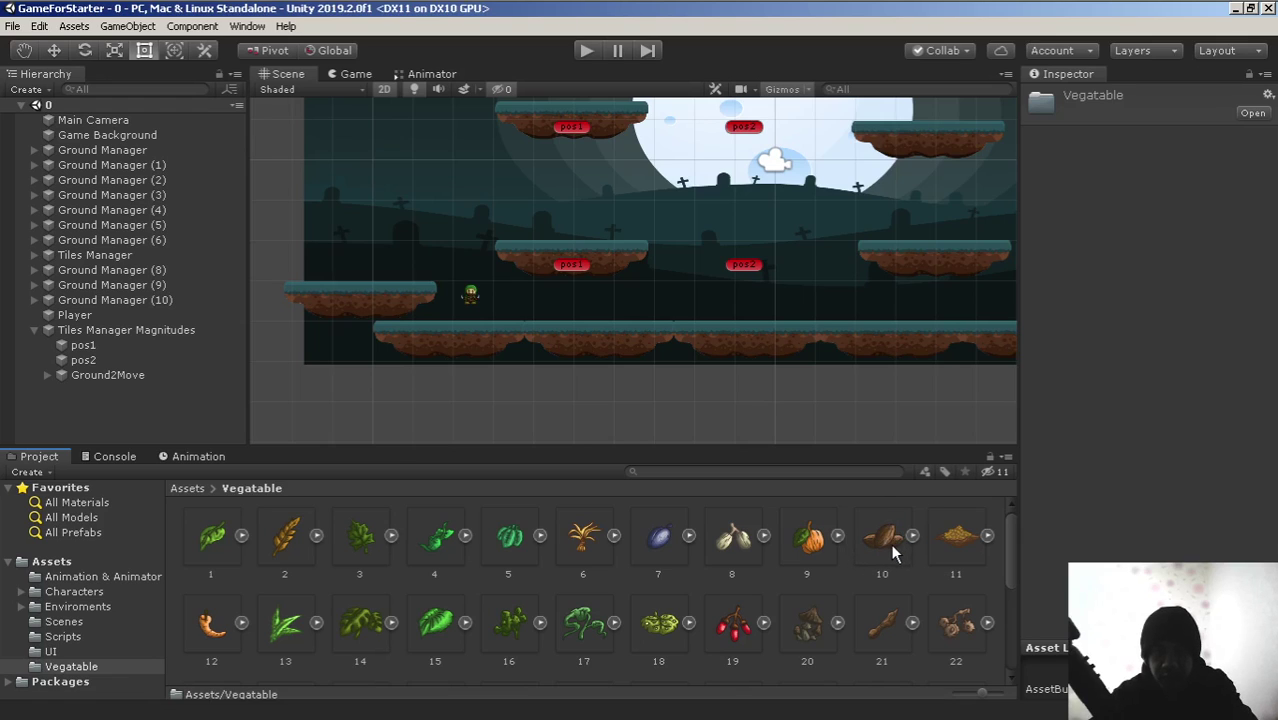
Place sprite 10 from the Vegatable folder beside the player, just above the ground, and expand its Sprite Renderer settings.
left_click_drag(890, 544, 544, 296)
scroll(582, 320, "up", 5)
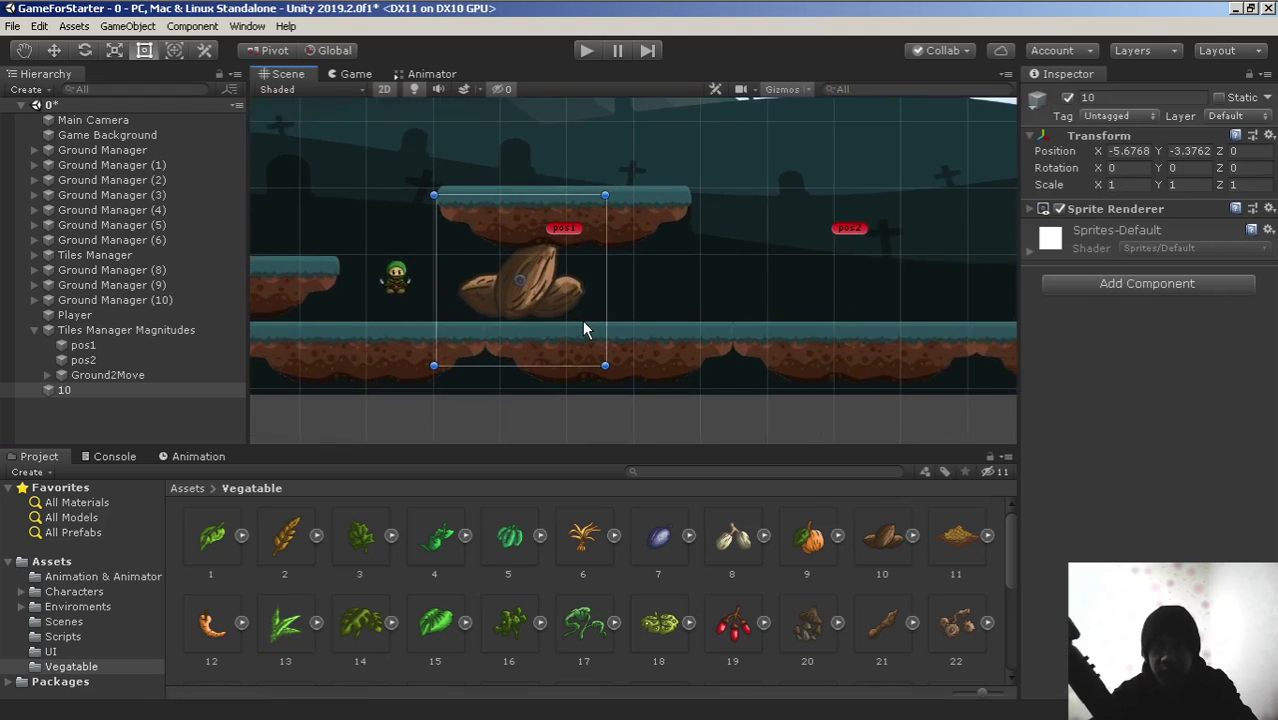
scroll(590, 325, "down", 4)
scroll(592, 318, "up", 4)
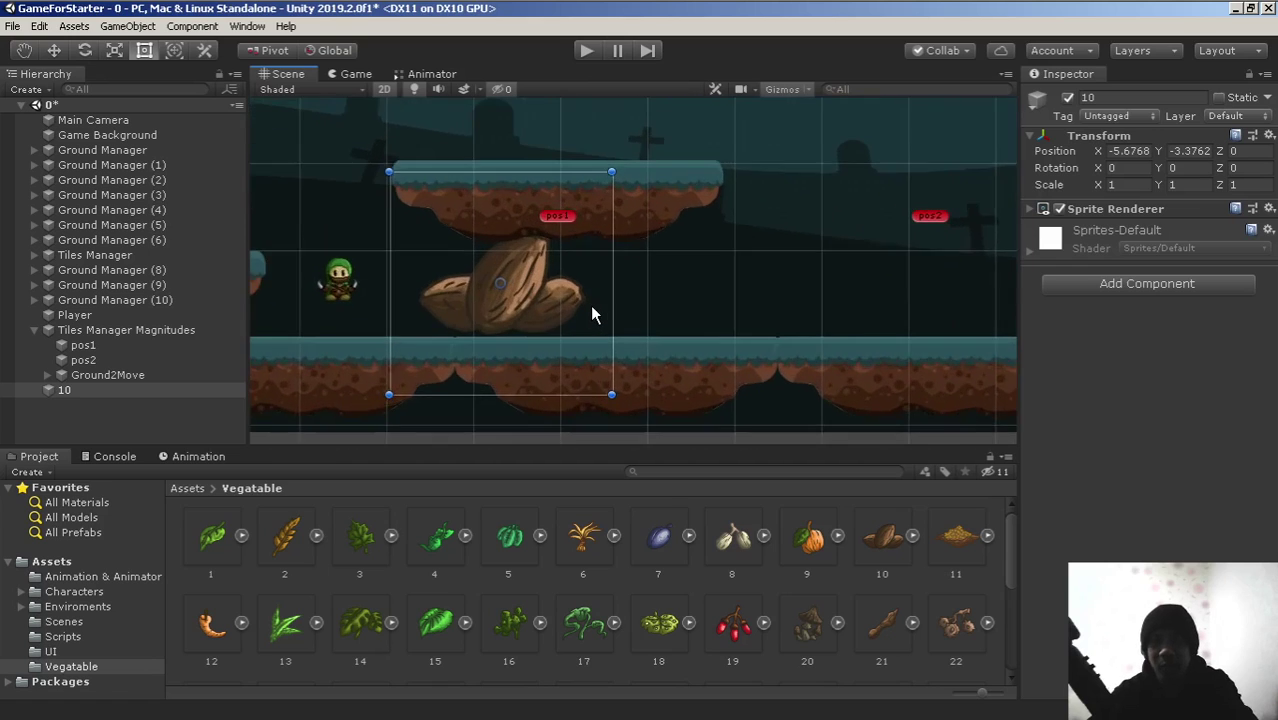
scroll(595, 320, "down", 1)
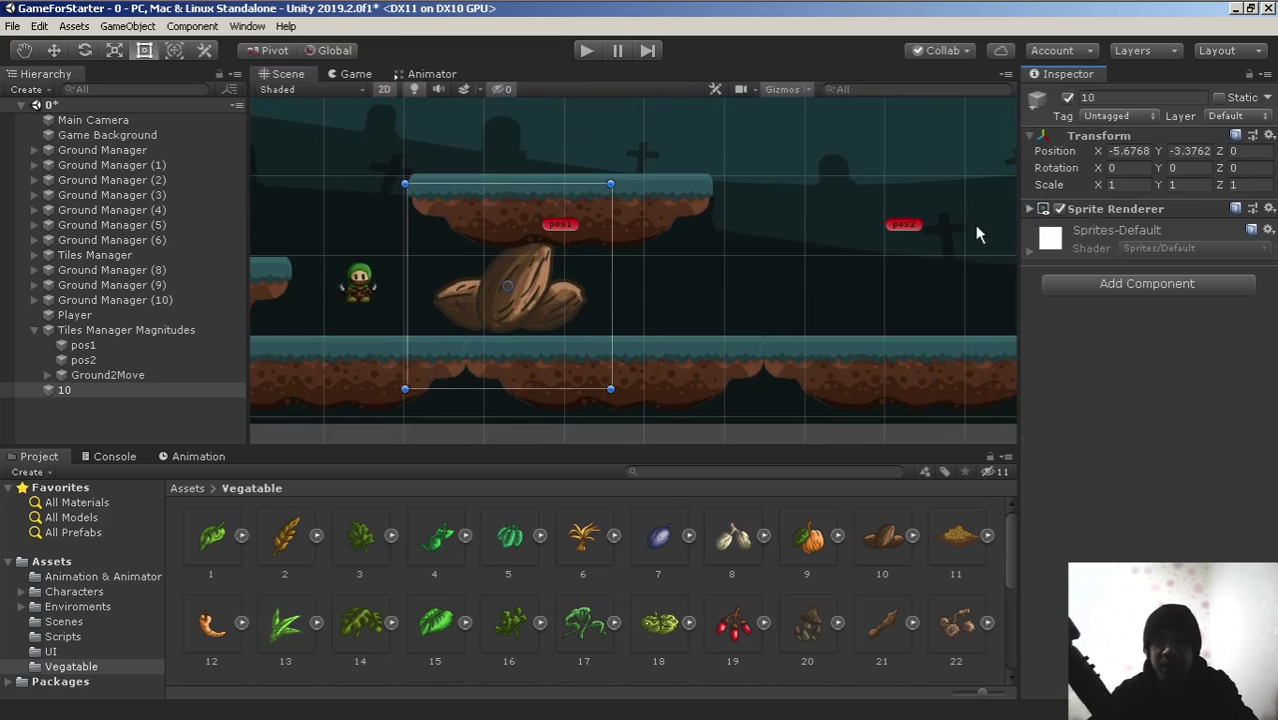
left_click(1031, 209)
scroll(418, 280, "up", 3)
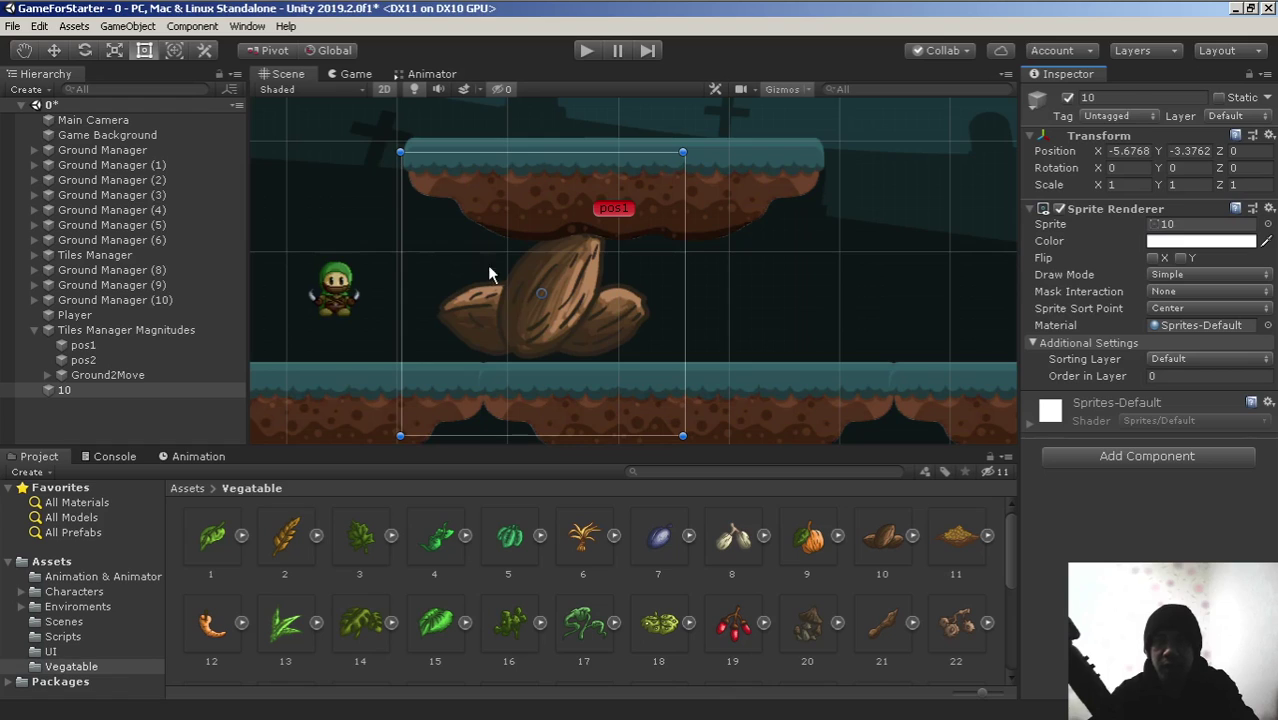
Rename the placed sprite object 10 as Almonds.
left_click(135, 391)
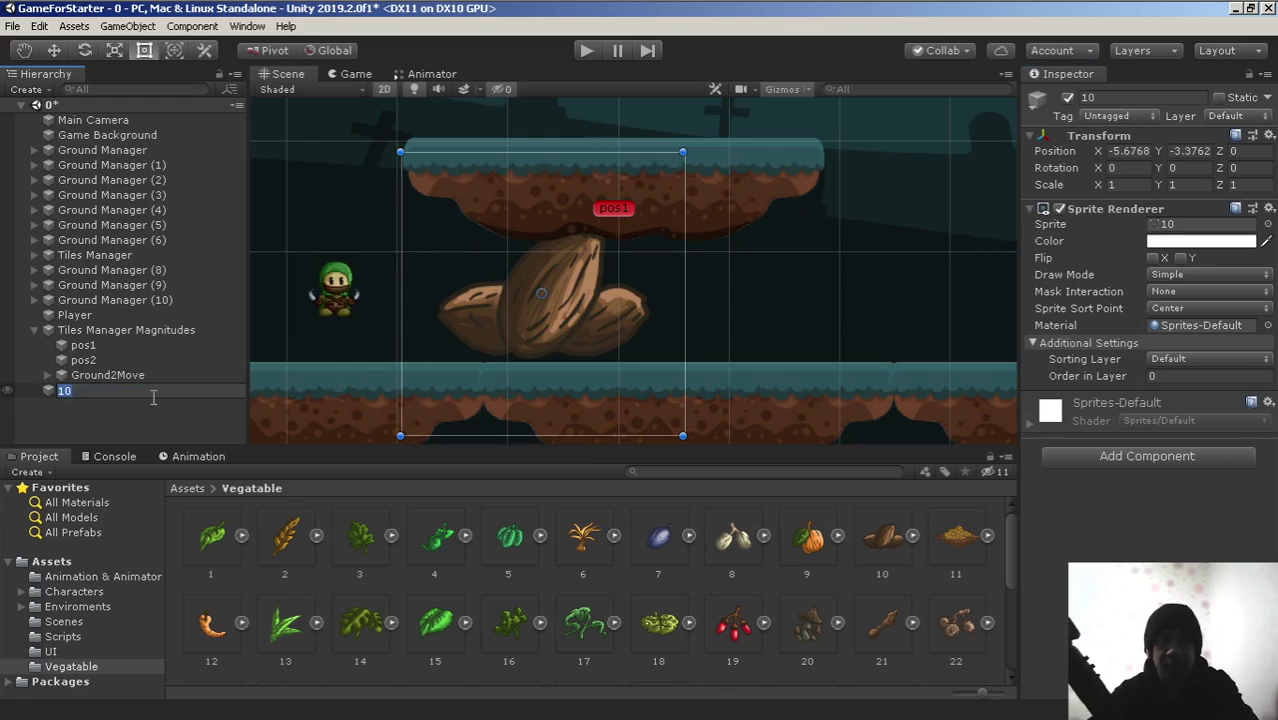
key("BackSpace")
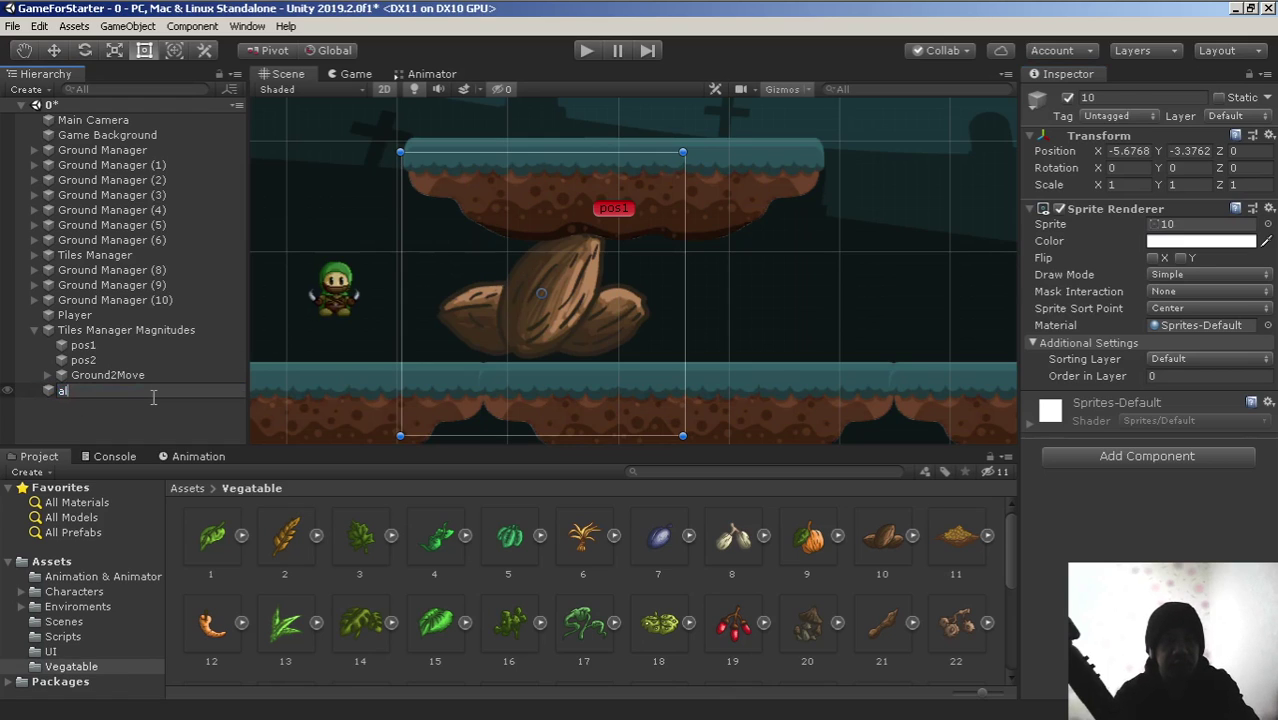
type("Almonds")
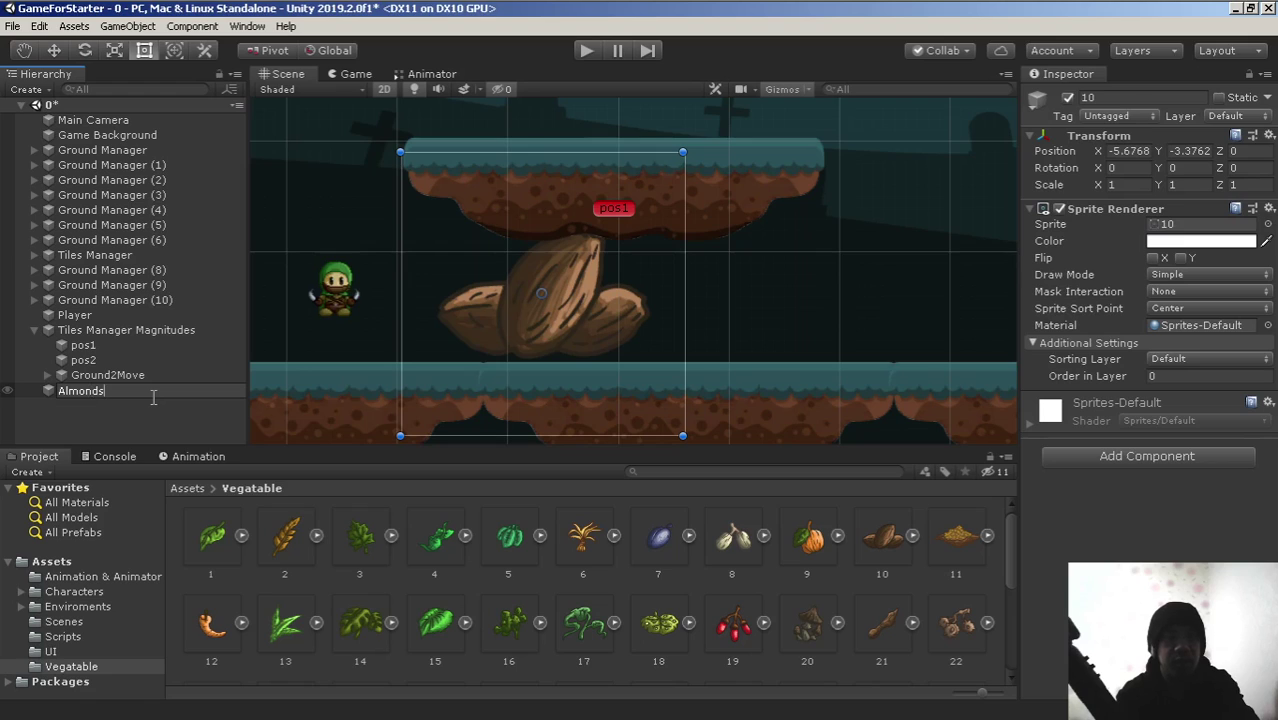
key("Return")
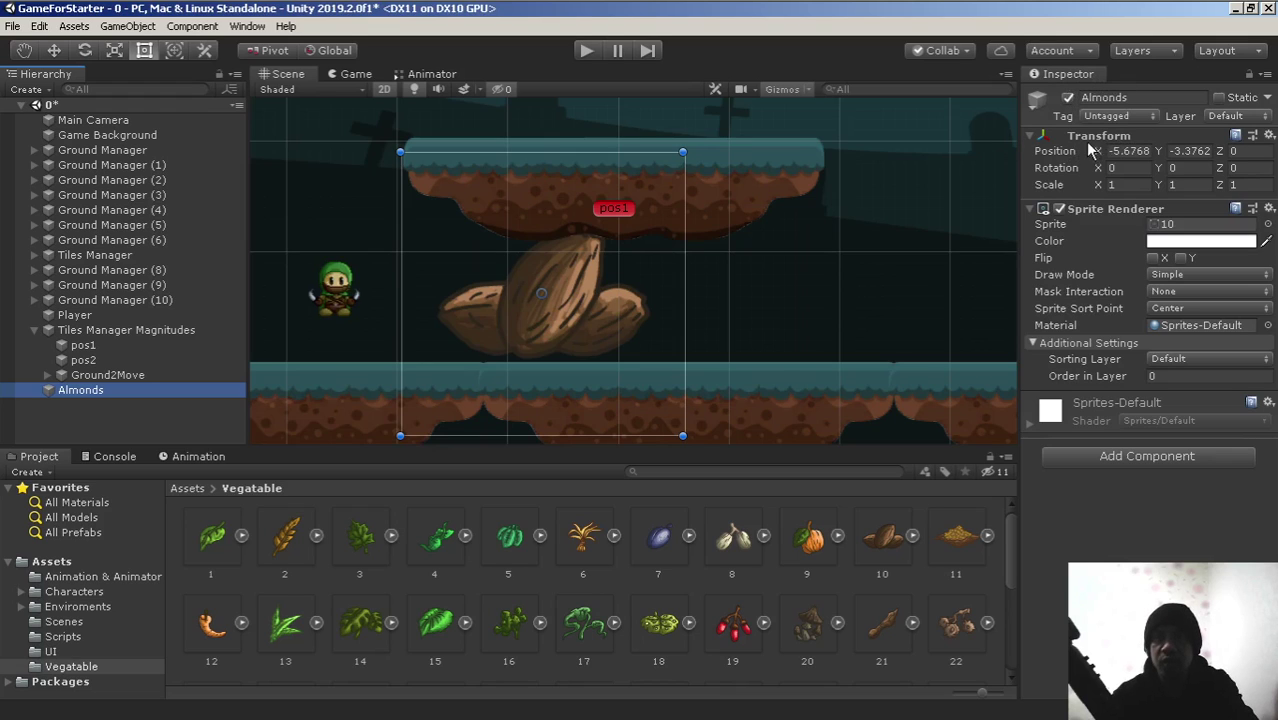
Set the Almonds object's scale to 0.5 on the X, Y and Z axes.
left_click(1126, 186)
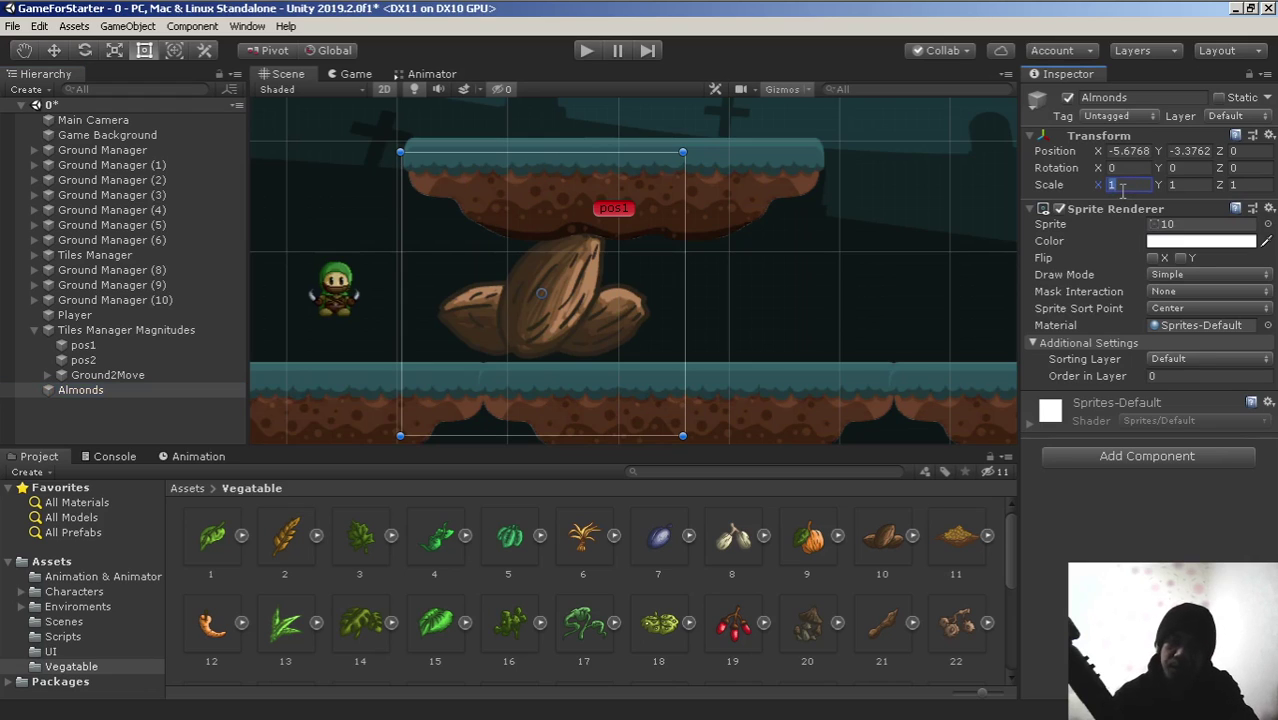
type("0.5")
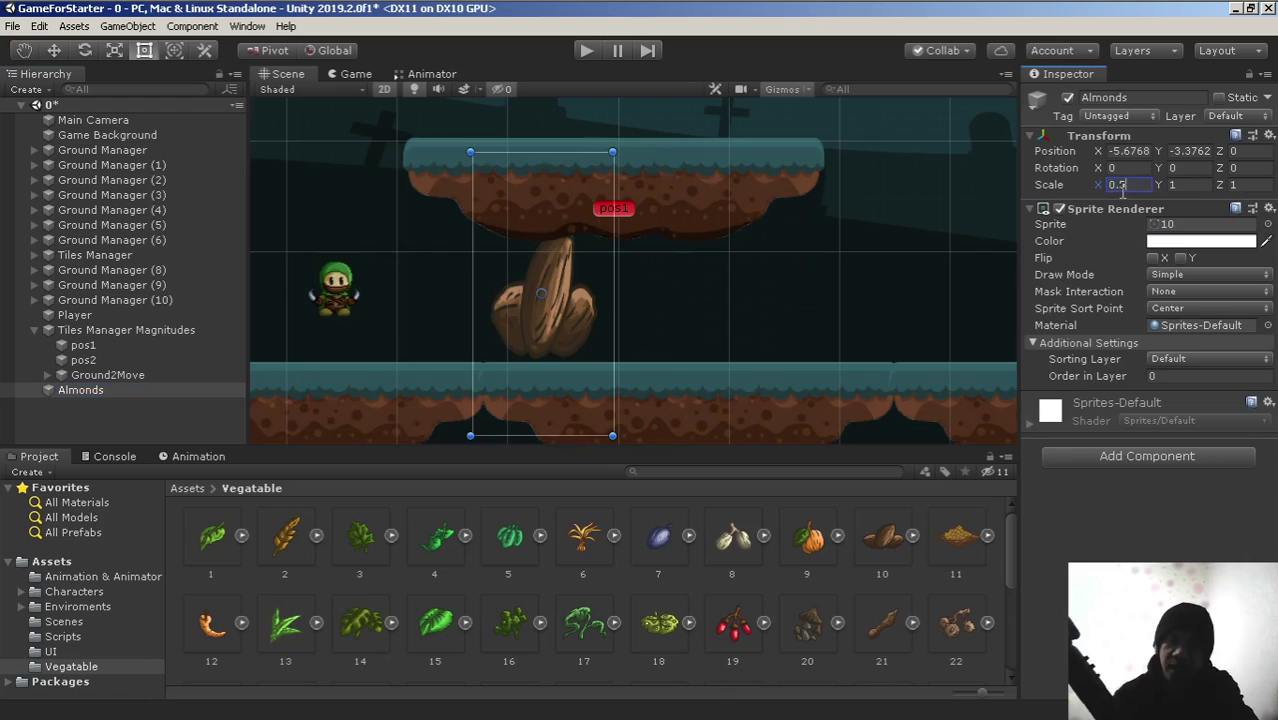
left_click(1189, 186)
type("0.5")
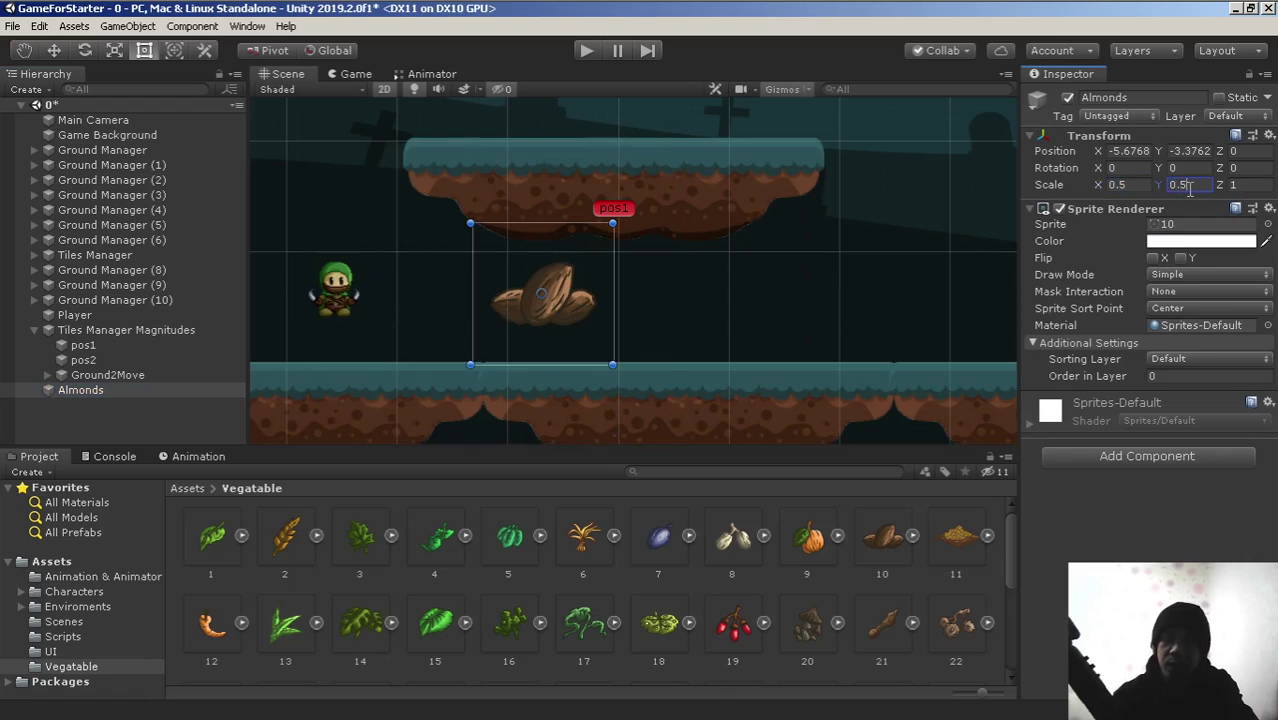
left_click(1250, 180)
type("0.5")
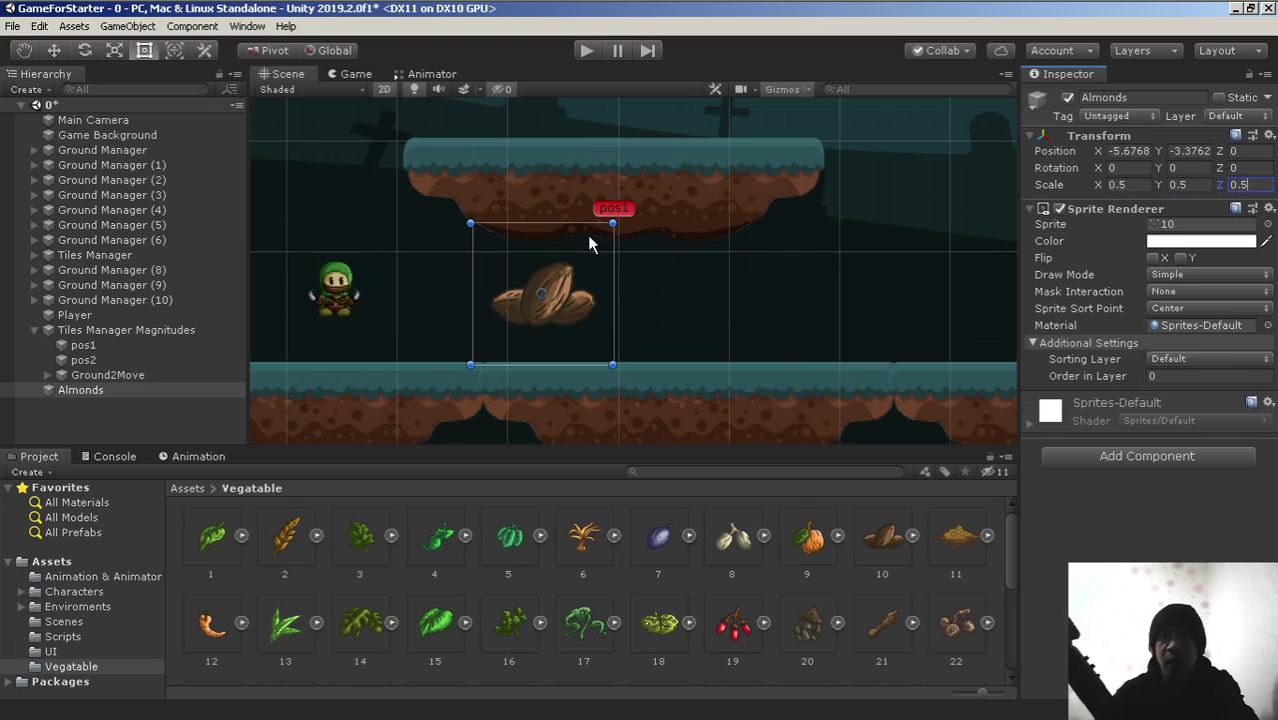
Set the Almonds object's scale to 0.3 on the X, Y and Z axes.
scroll(660, 225, "up", 2)
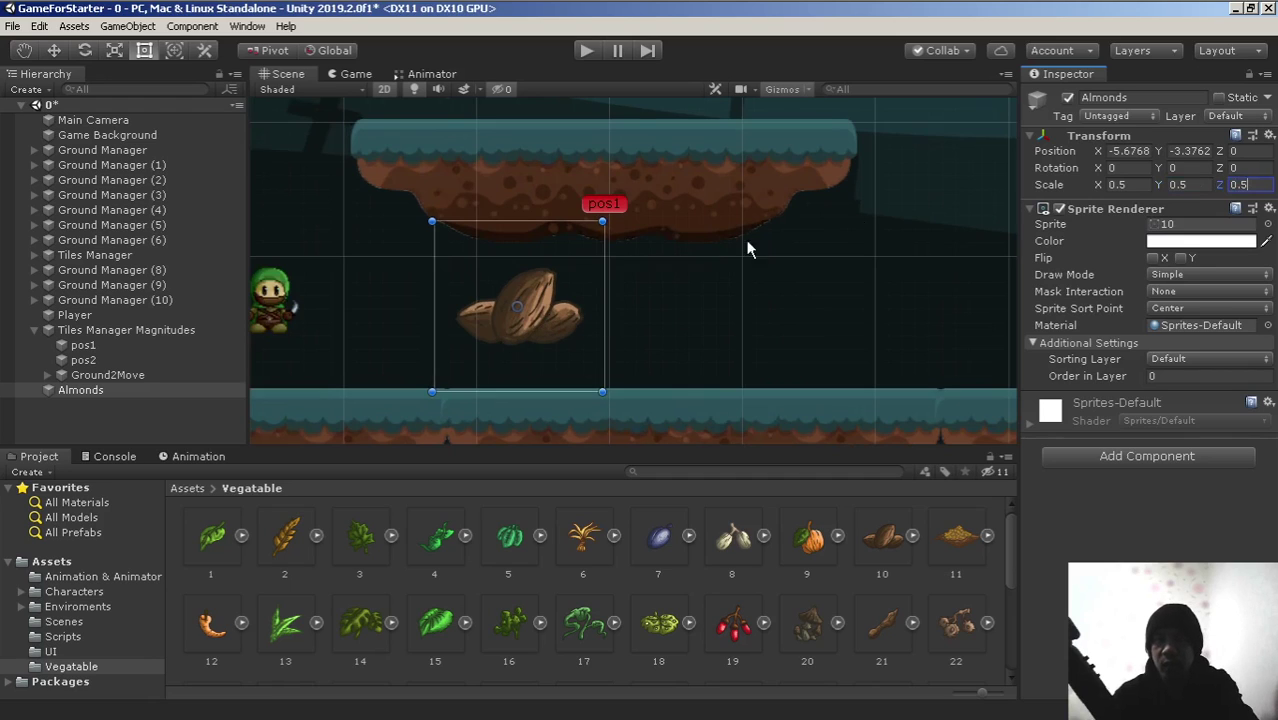
left_click(1135, 185)
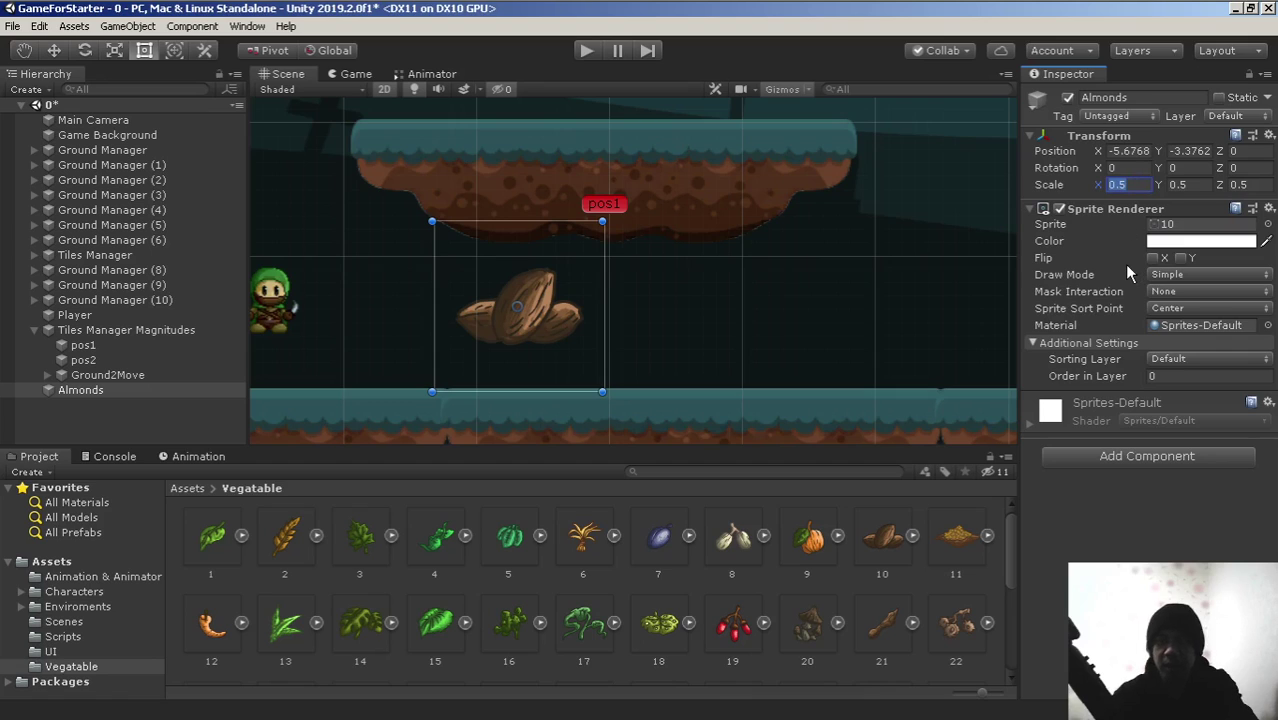
type("0.3")
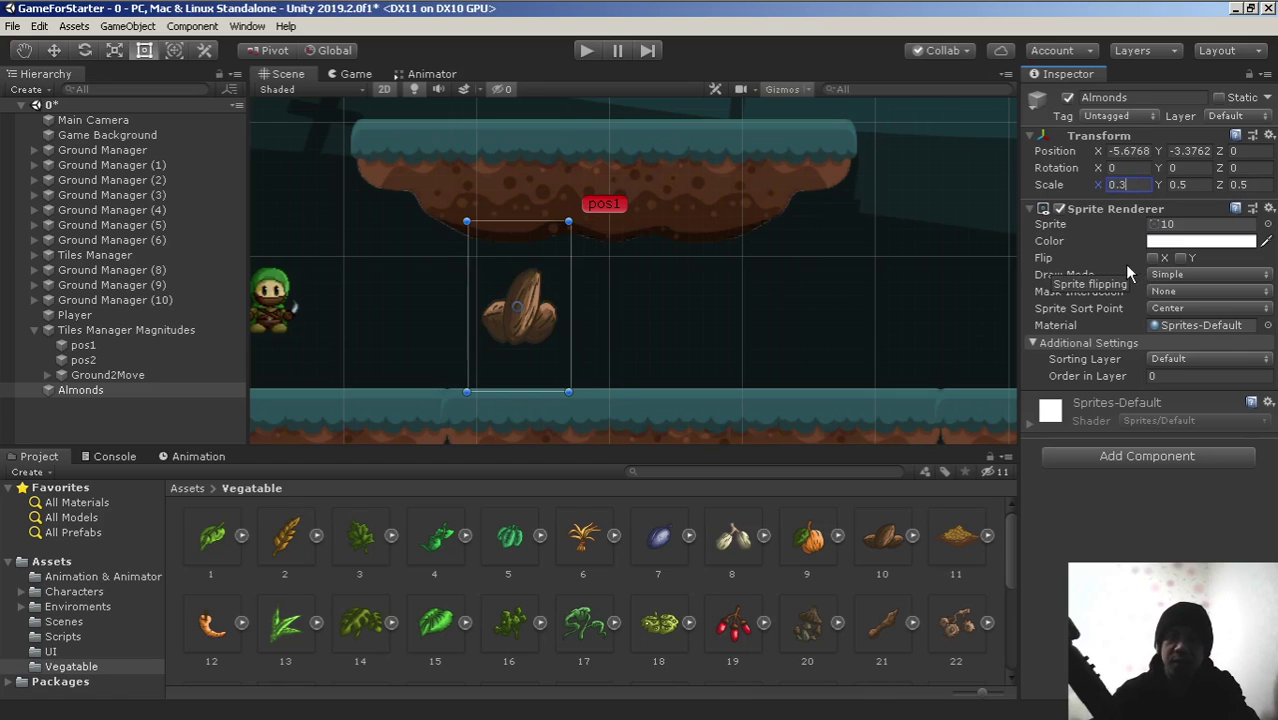
left_click(1204, 184)
type("0.3")
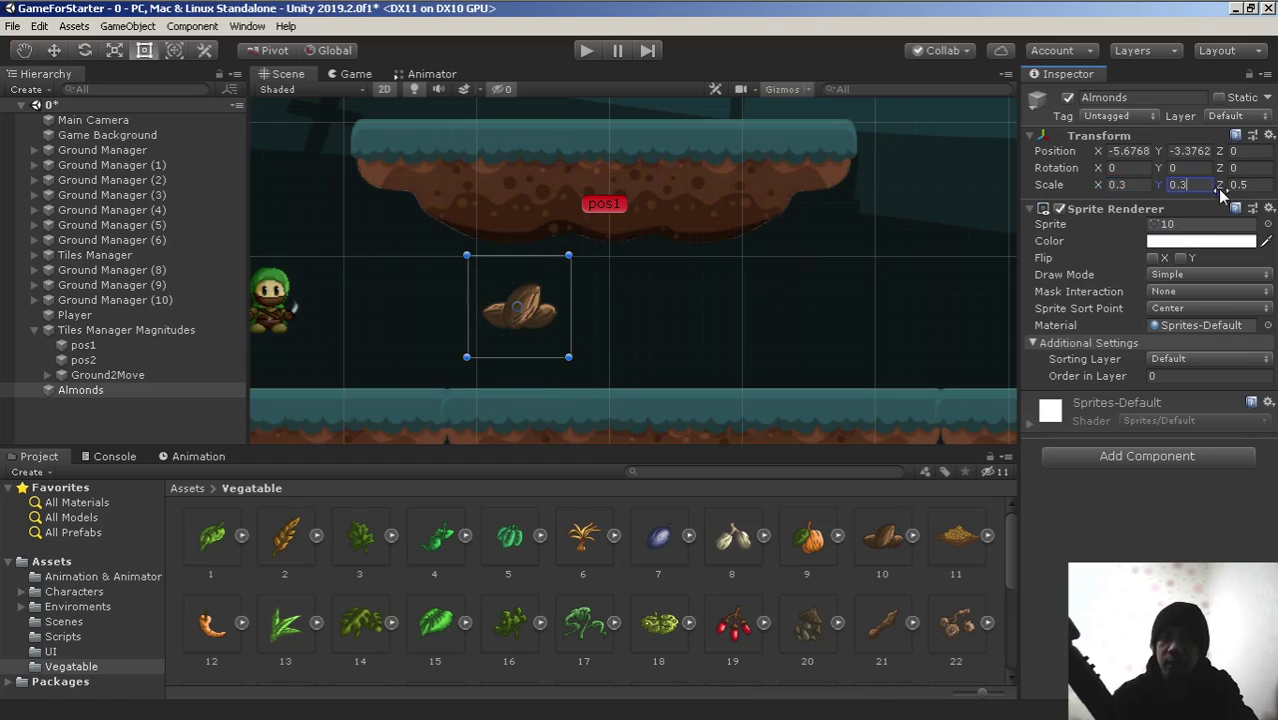
left_click(1268, 184)
type("0.3")
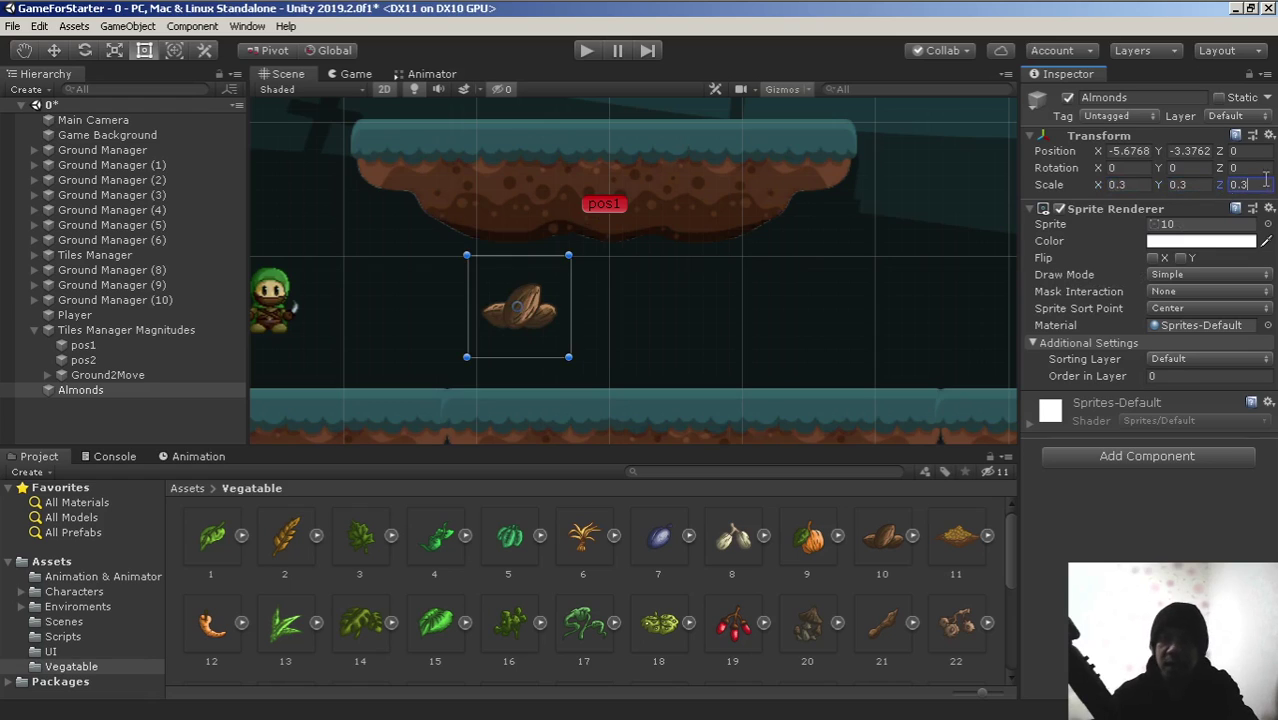
Check the size of the almonds in the maximized Game view, then restore the layout and return to the Scene view.
scroll(665, 336, "up", 2)
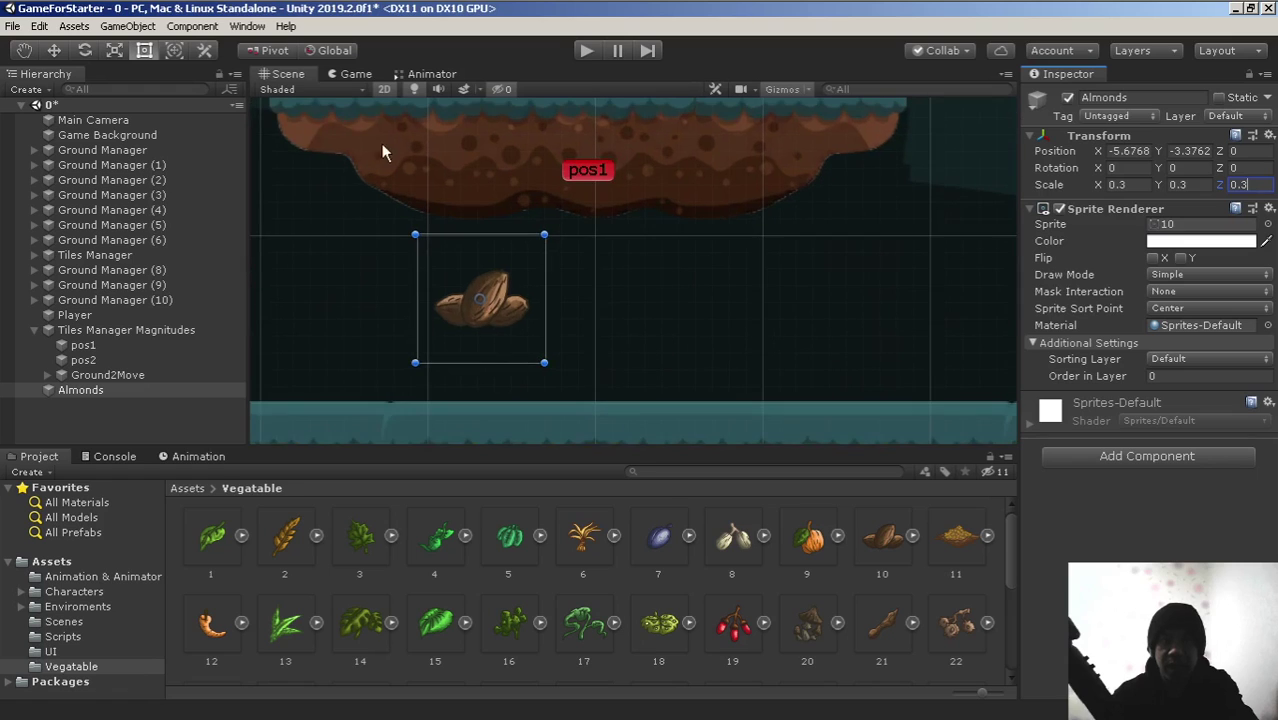
right_click(355, 74)
left_click(600, 117)
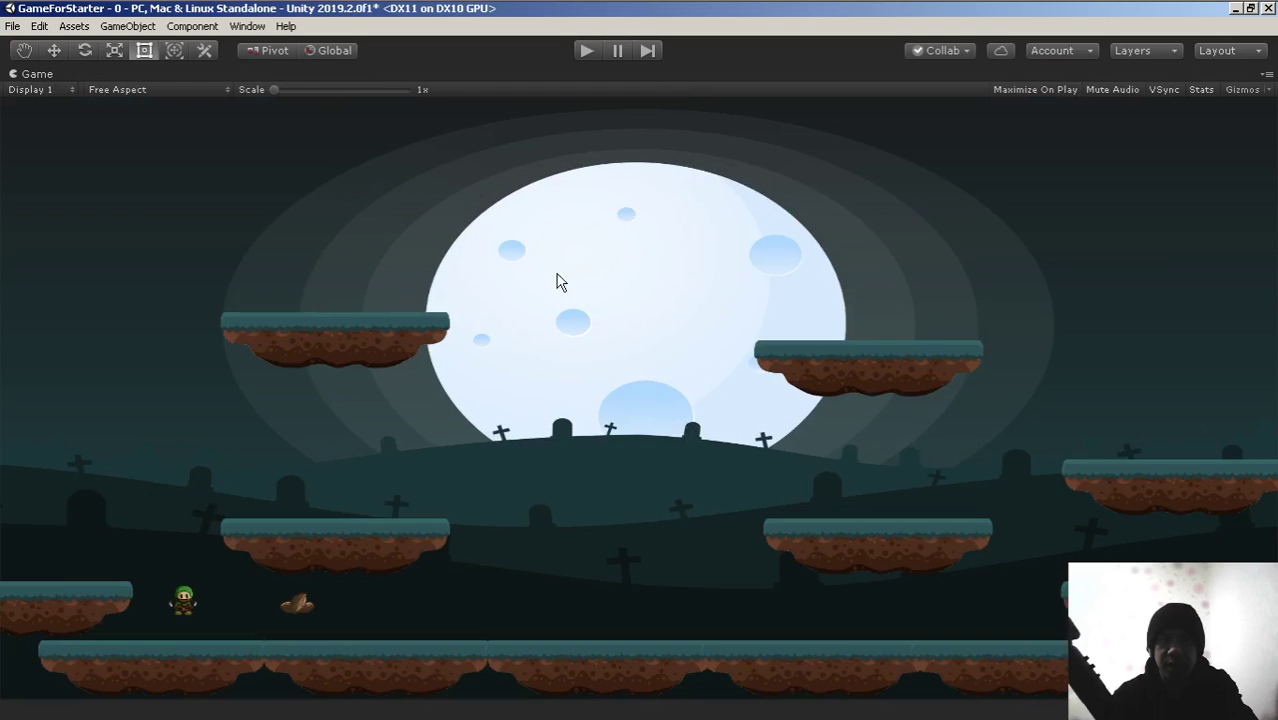
right_click(154, 77)
left_click(188, 124)
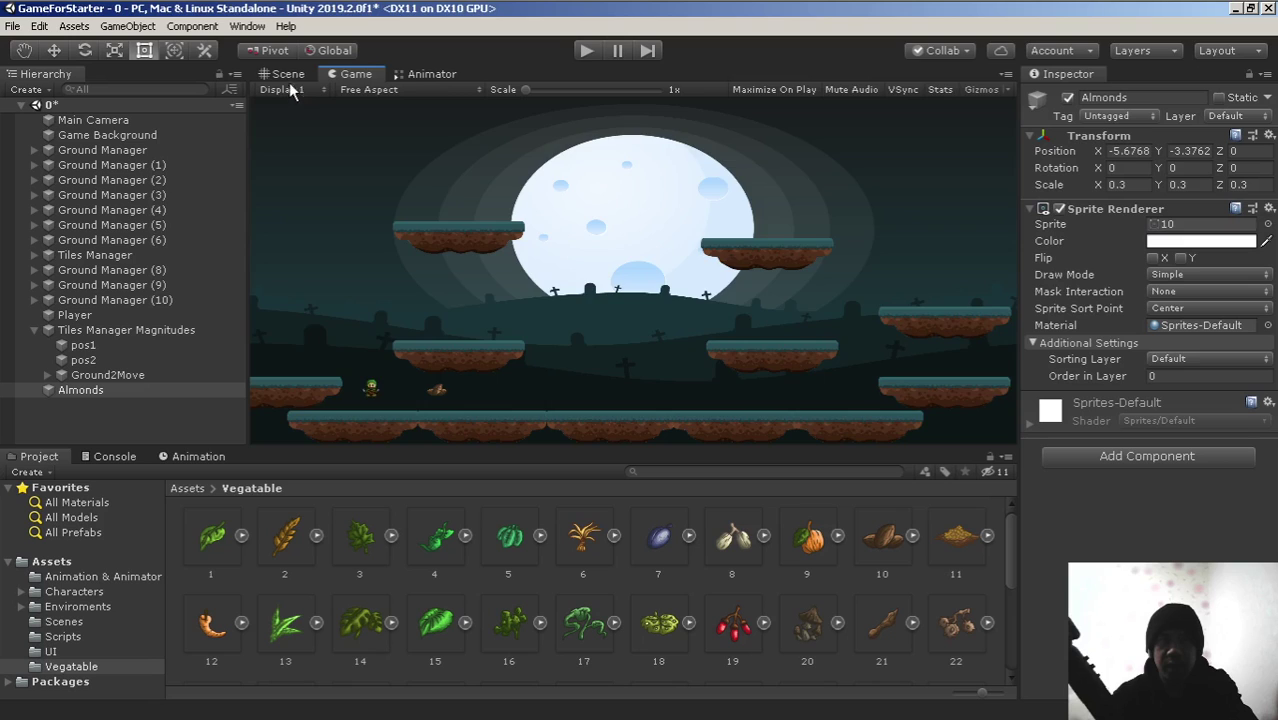
left_click(289, 78)
scroll(480, 275, "up", 2)
scroll(466, 271, "down", 3)
middle_click_drag(466, 271, 655, 276)
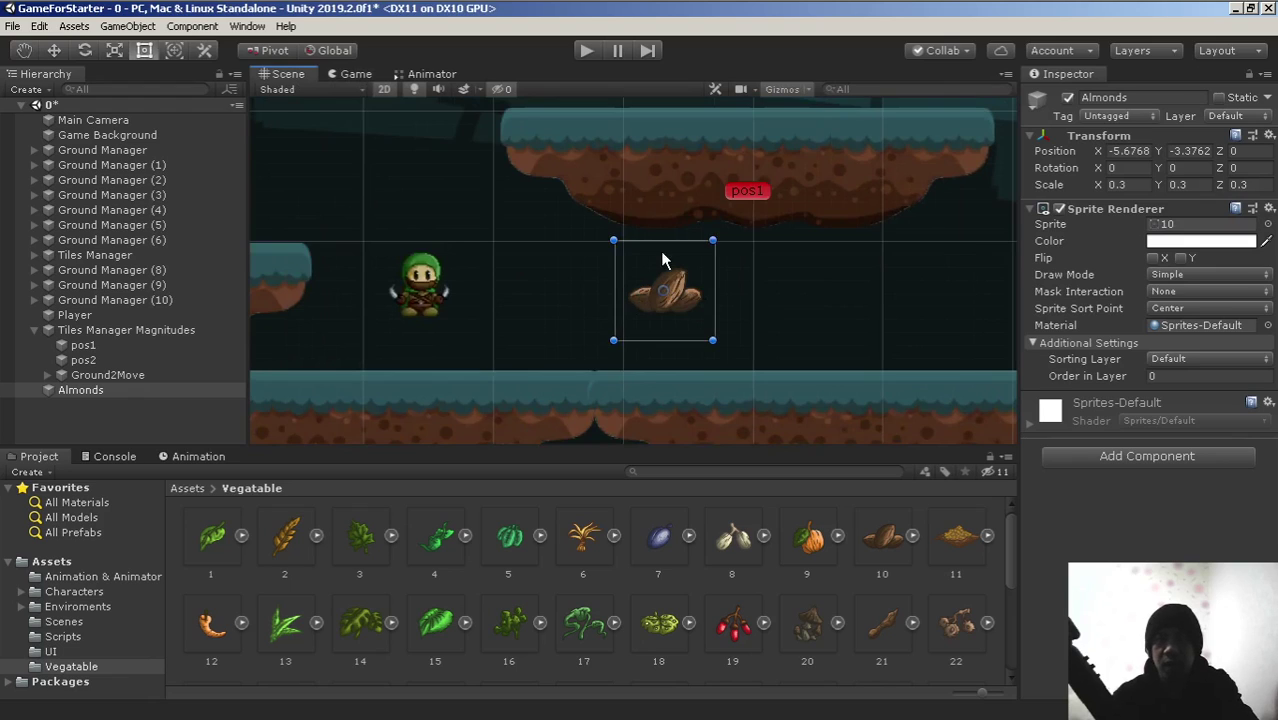
Add a Capsule Collider 2D component to the Almonds object and expand its settings.
left_click(138, 391)
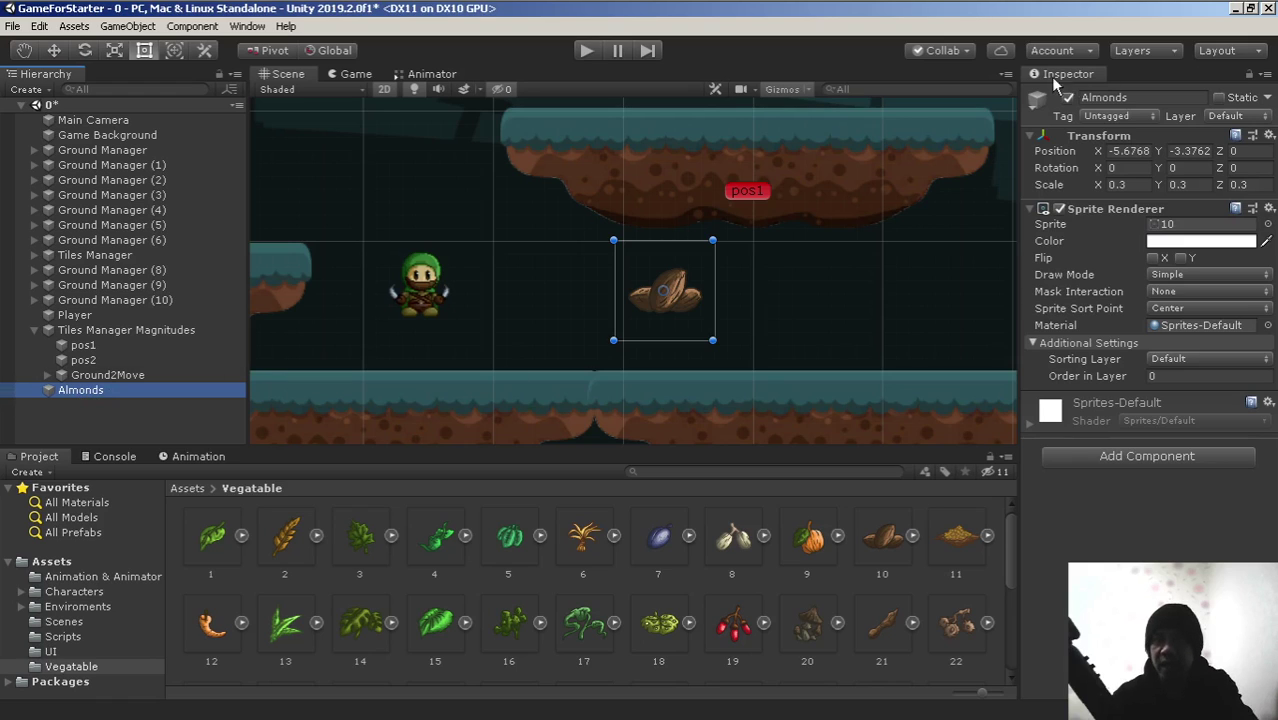
left_click(1122, 457)
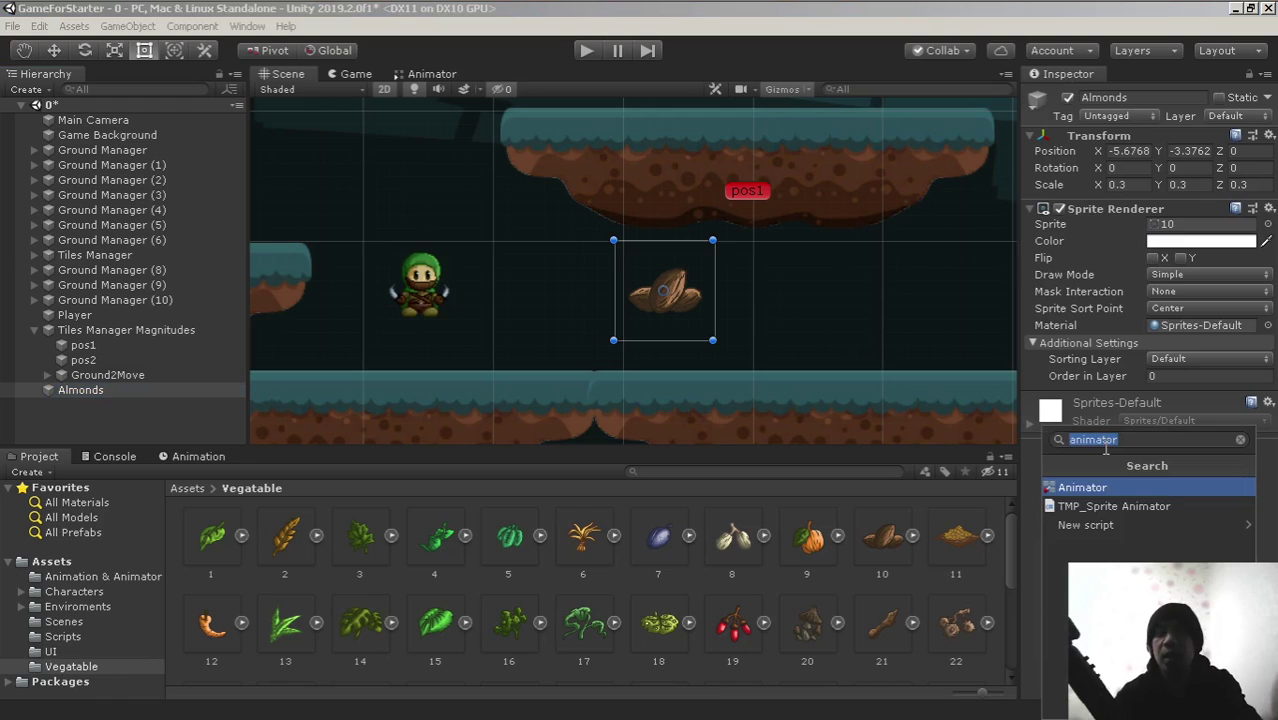
type("cap")
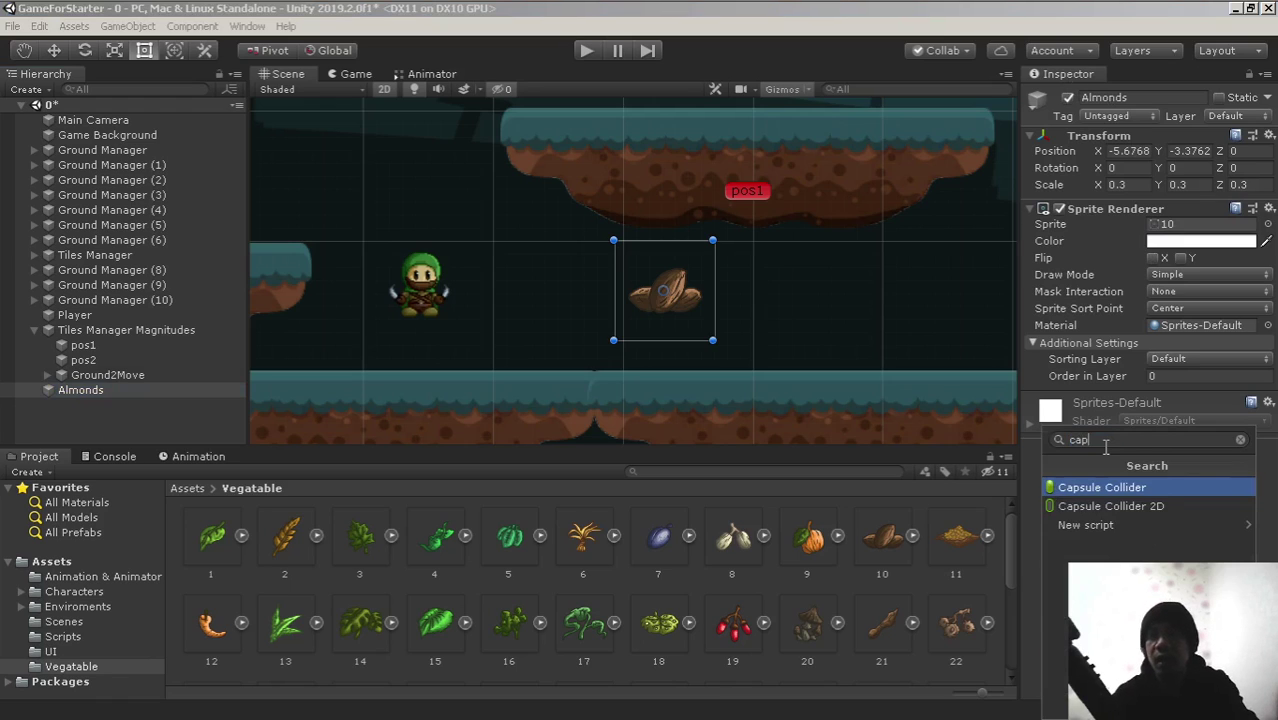
left_click(1105, 506)
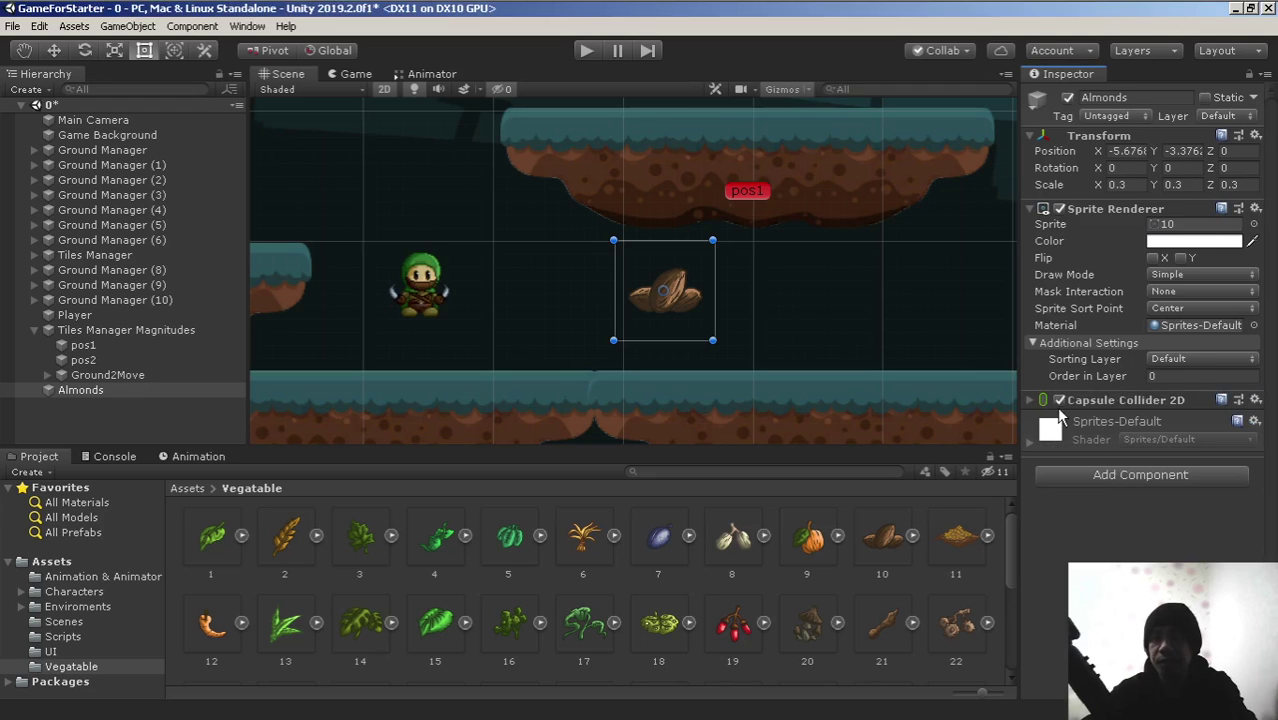
left_click(1031, 400)
scroll(710, 330, "up", 3)
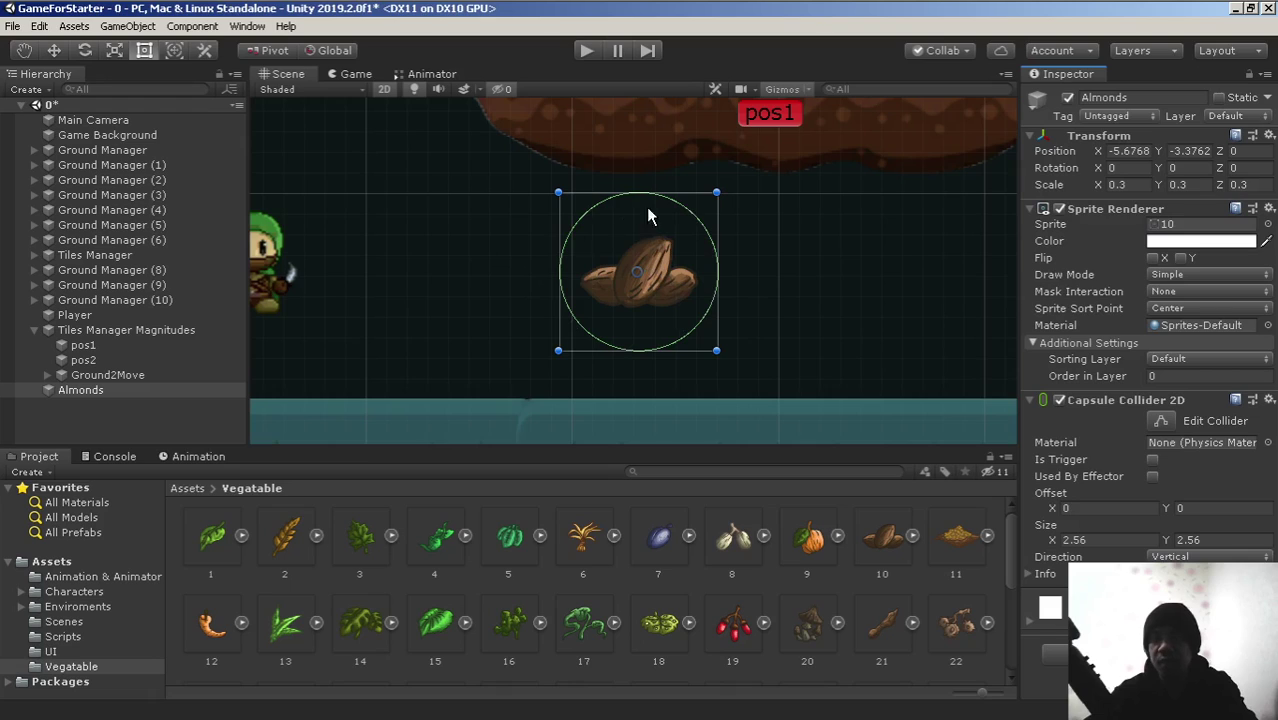
Set the Almonds' Capsule Collider 2D size to 2 on both X and Y.
left_click(1150, 535)
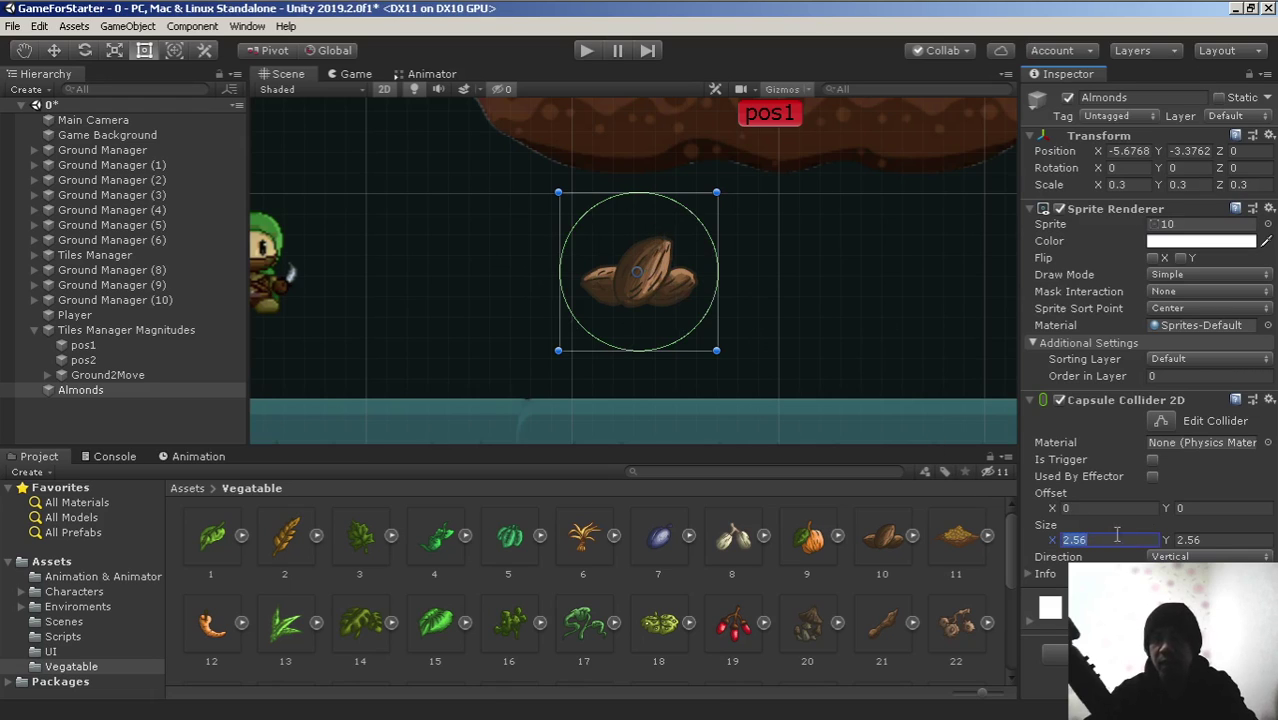
type("2")
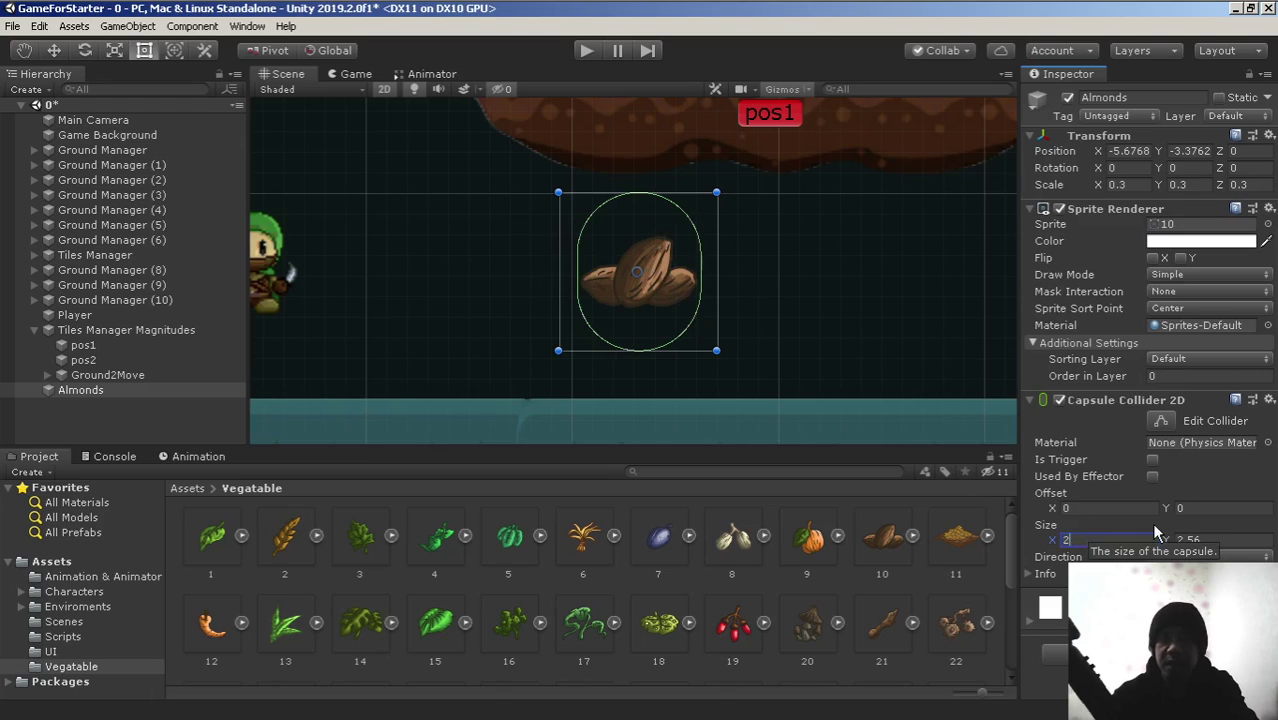
left_click(1226, 539)
type("2")
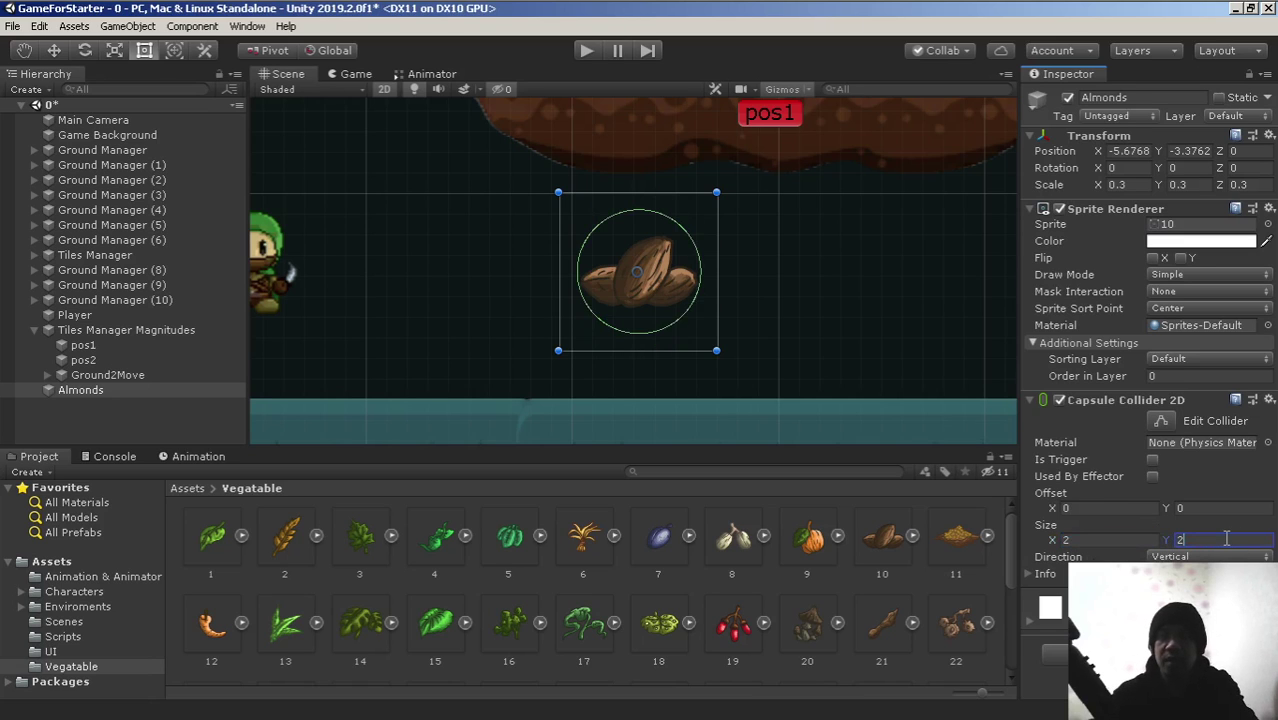
scroll(600, 314, "up", 1)
scroll(605, 326, "up", 1)
middle_click_drag(605, 326, 532, 372)
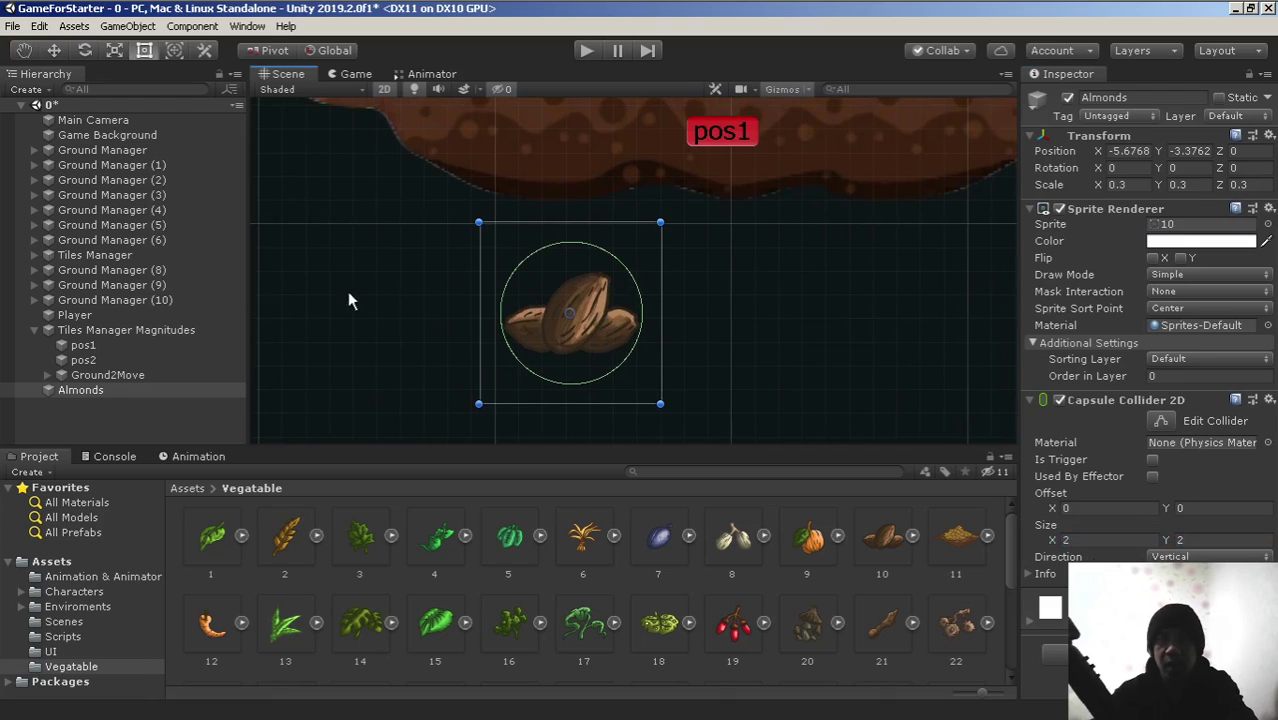
Play-test the scene by walking the player against the almonds and back, then stop the game.
scroll(358, 288, "down", 3)
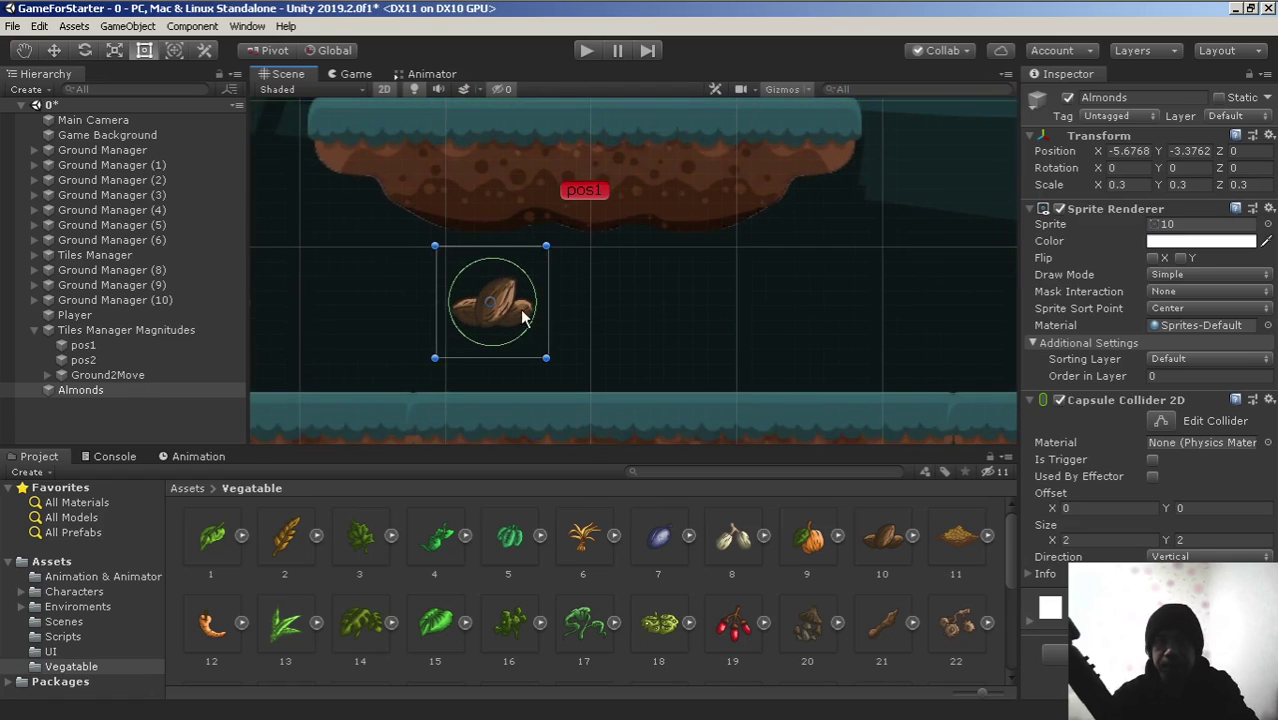
middle_click_drag(478, 334, 640, 296)
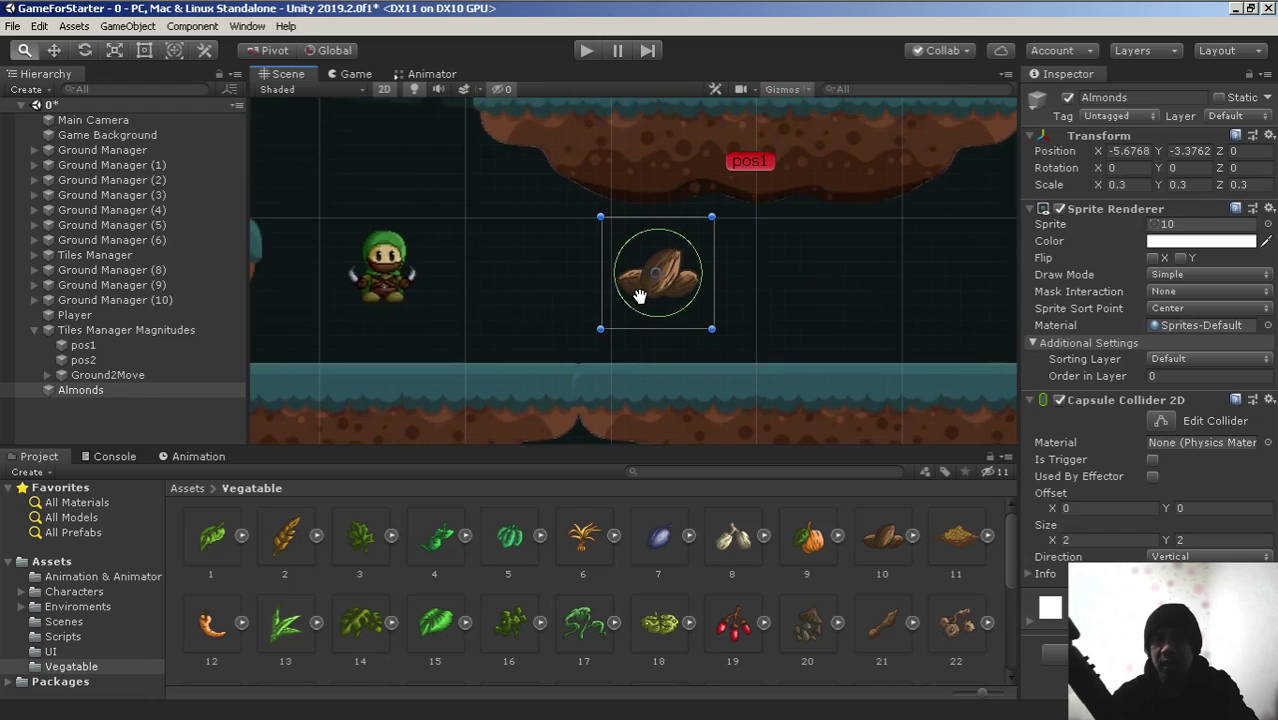
middle_click_drag(640, 296, 627, 308)
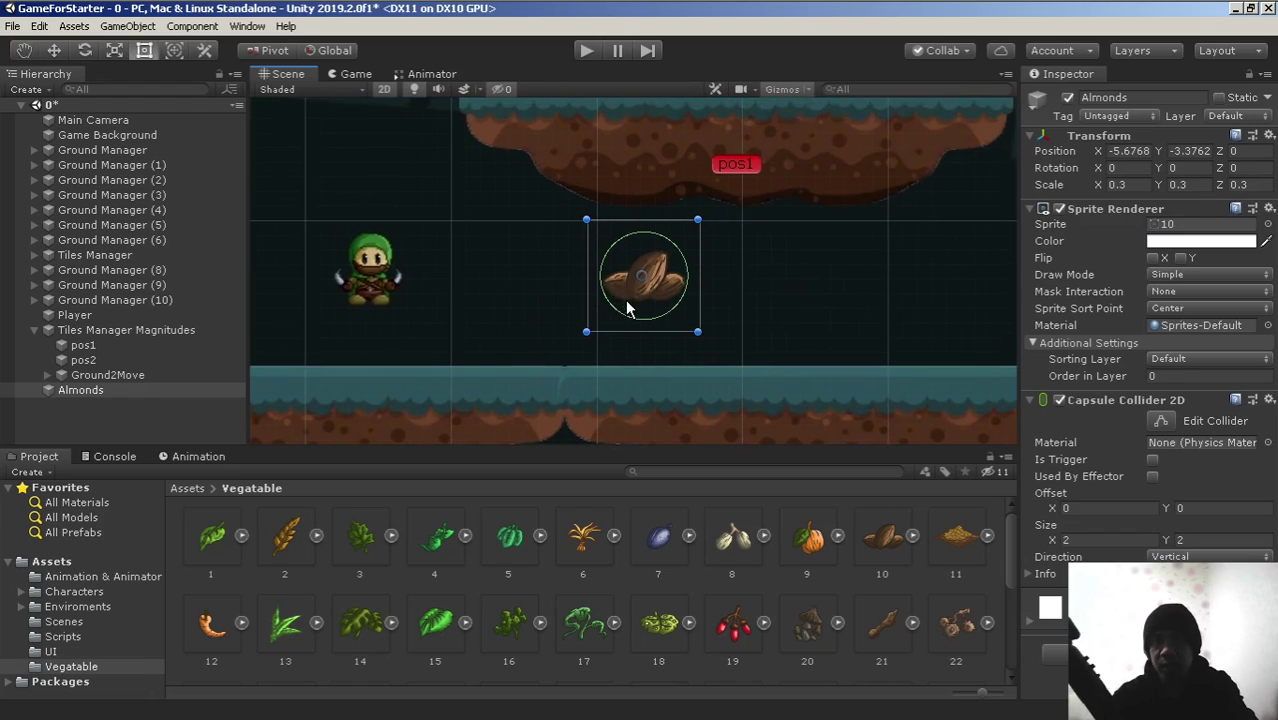
left_click(586, 50)
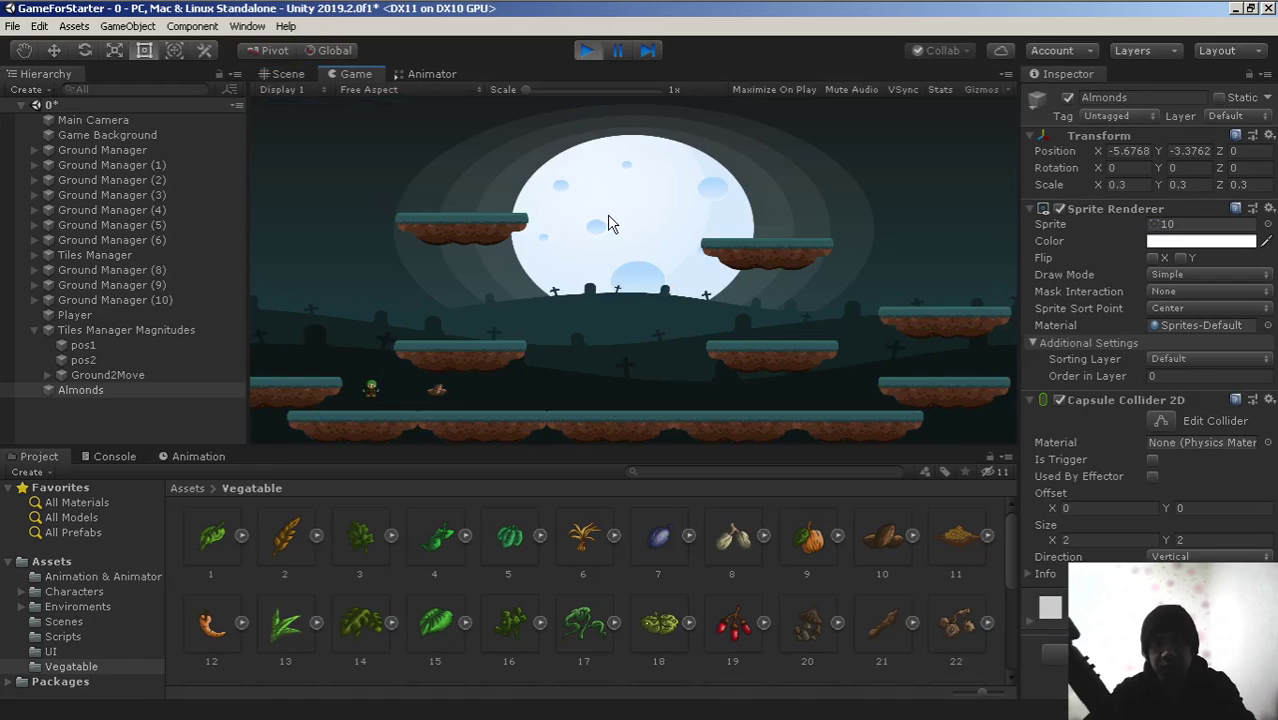
key("Right")
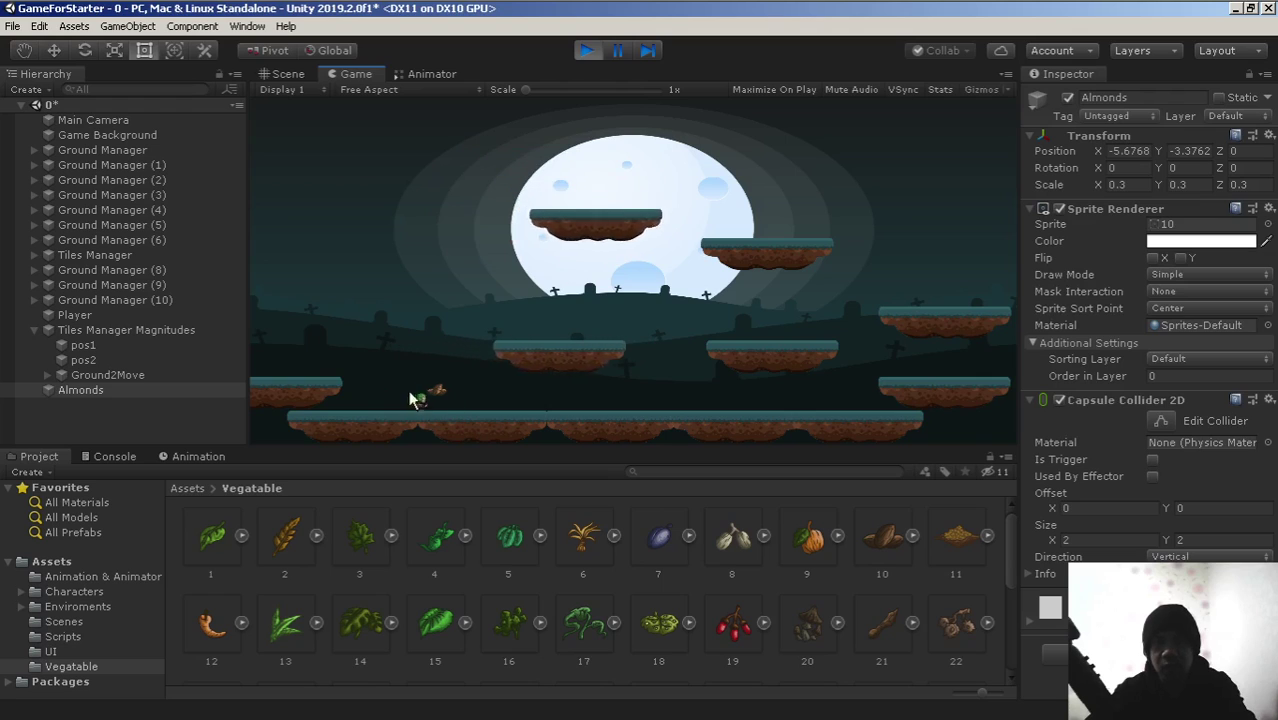
key("Left")
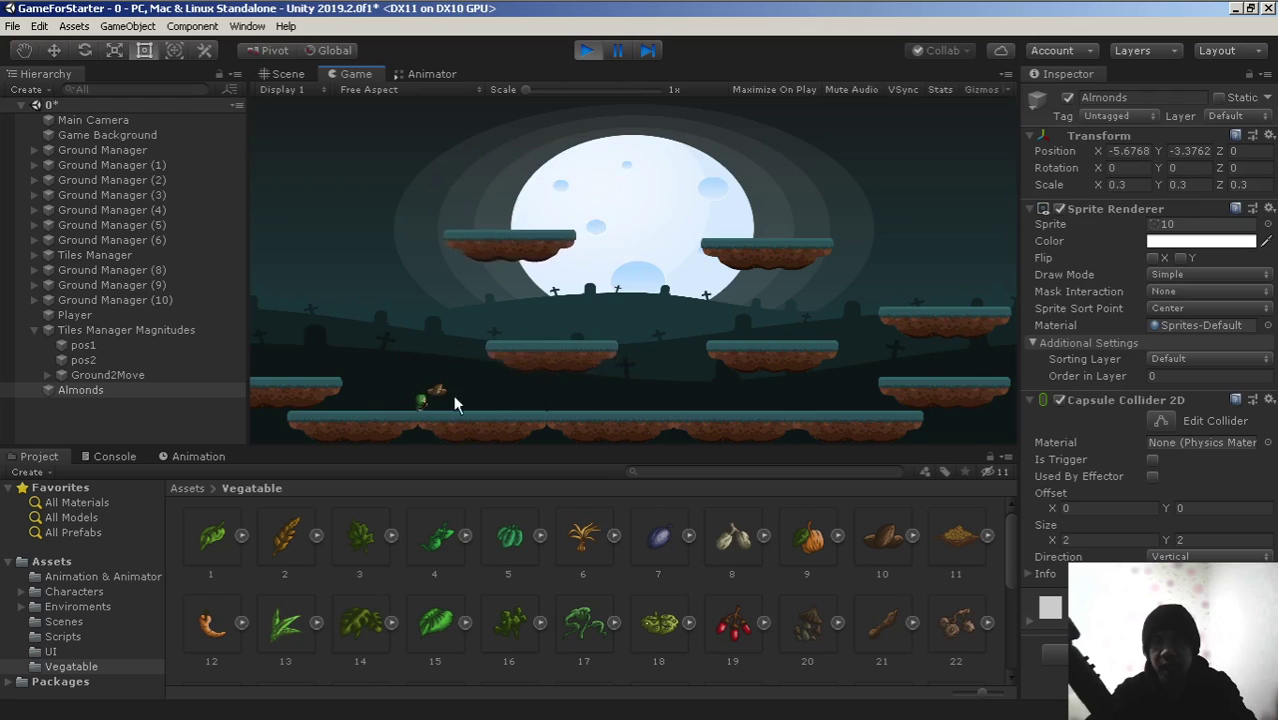
key("Right")
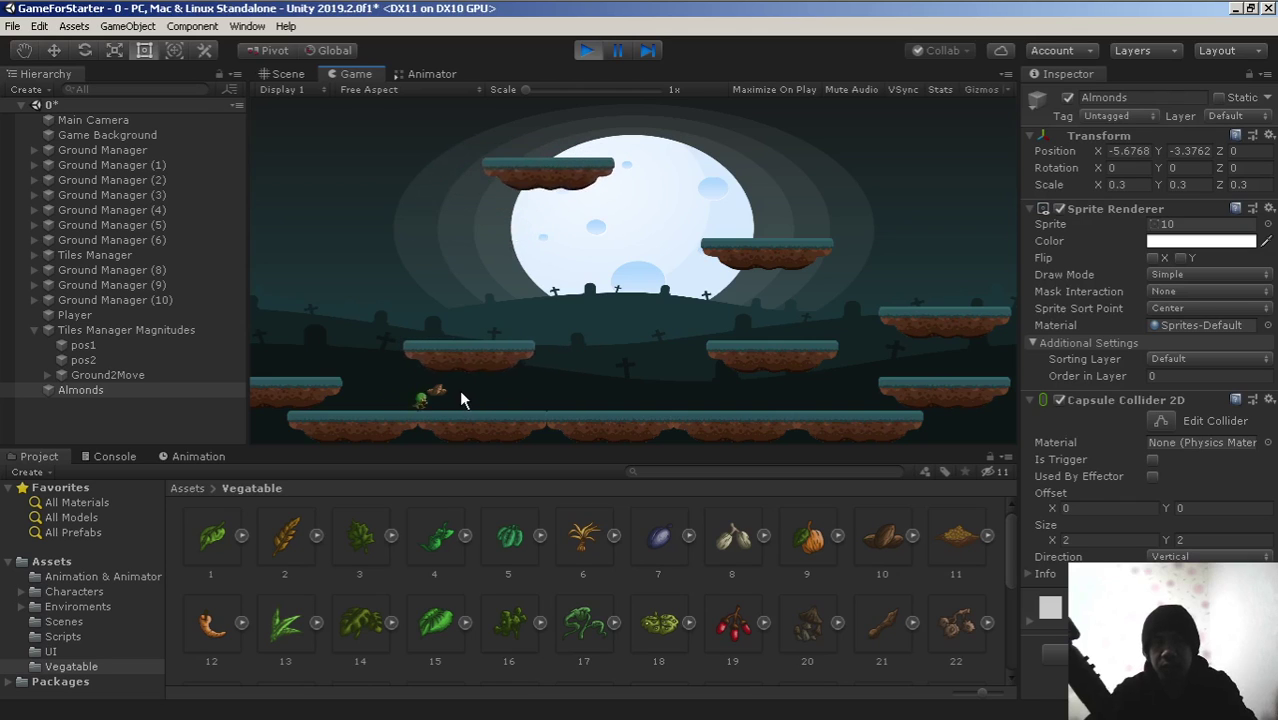
key("Left")
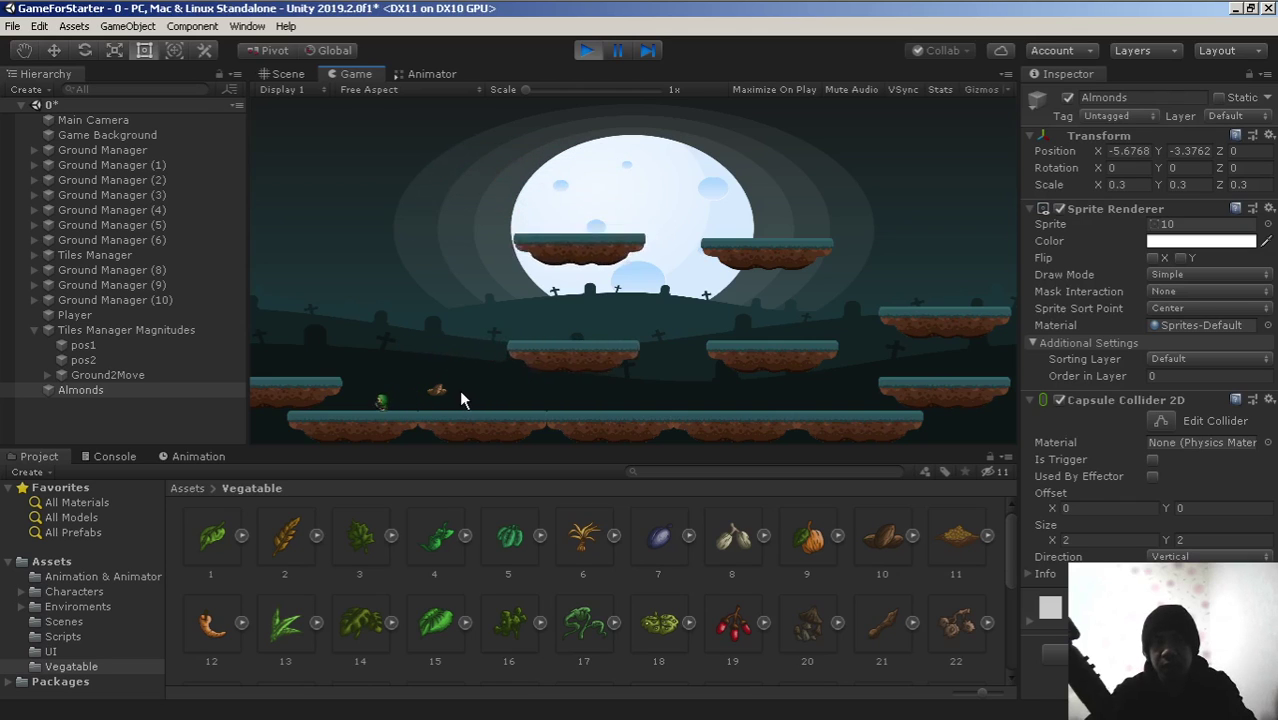
left_click(585, 52)
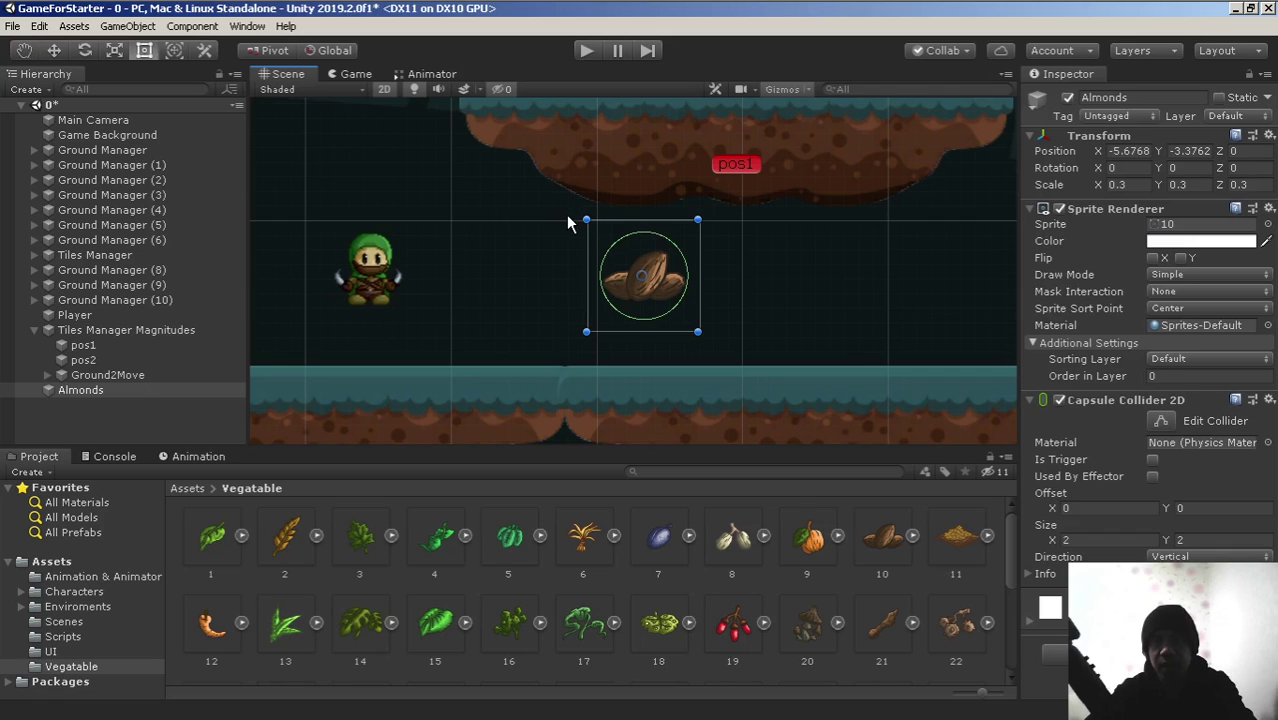
Create a new tag named Almond, starting from the Almonds object's tag setting.
scroll(566, 220, "down", 2)
middle_click_drag(621, 252, 588, 268)
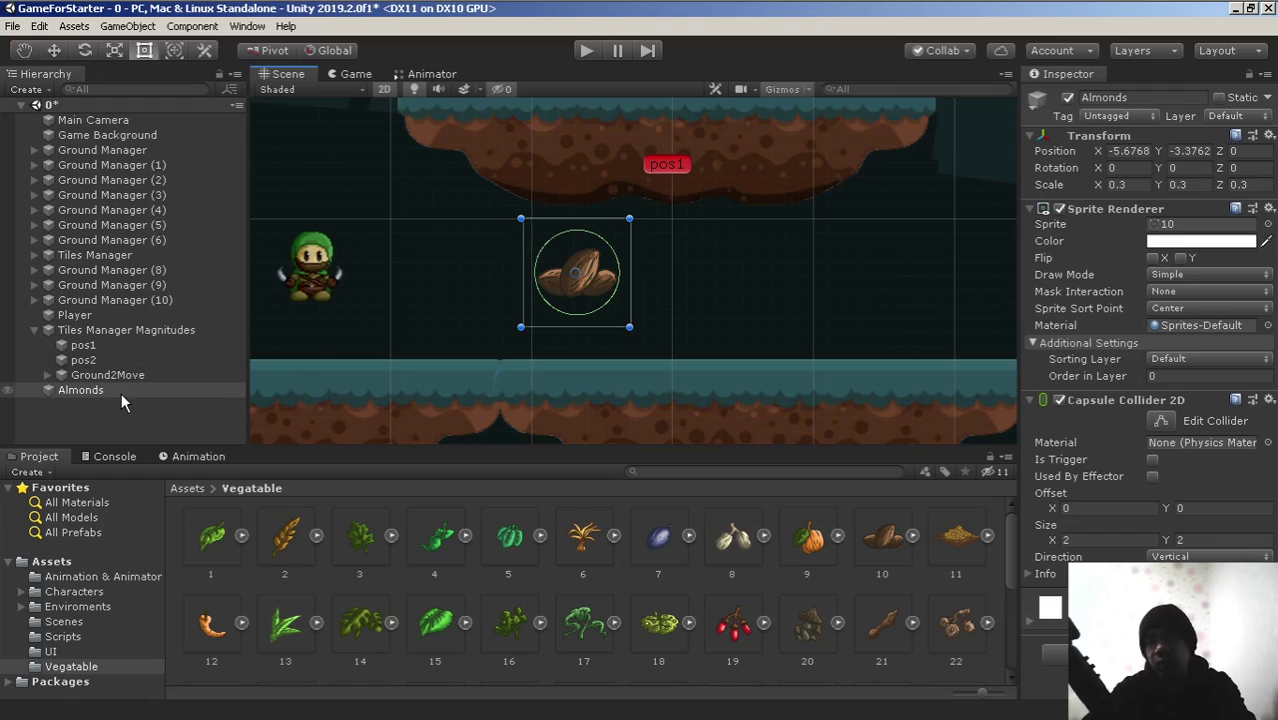
left_click(86, 390)
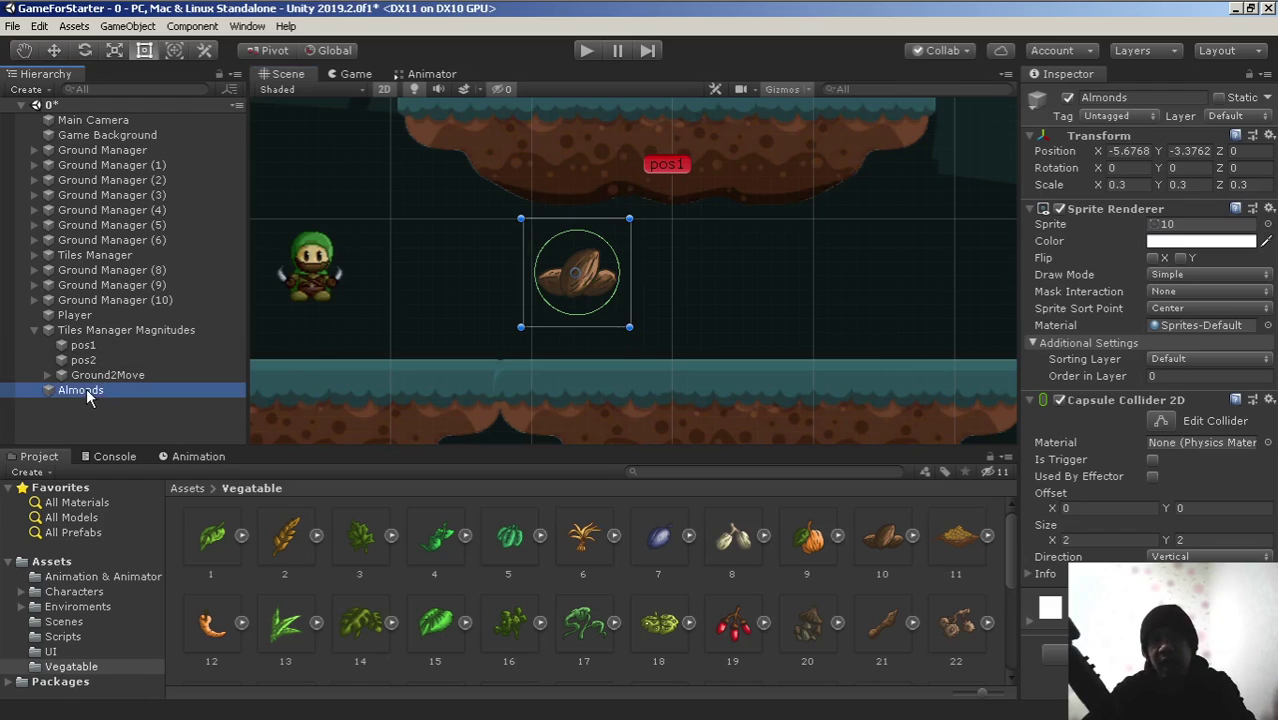
left_click(1122, 117)
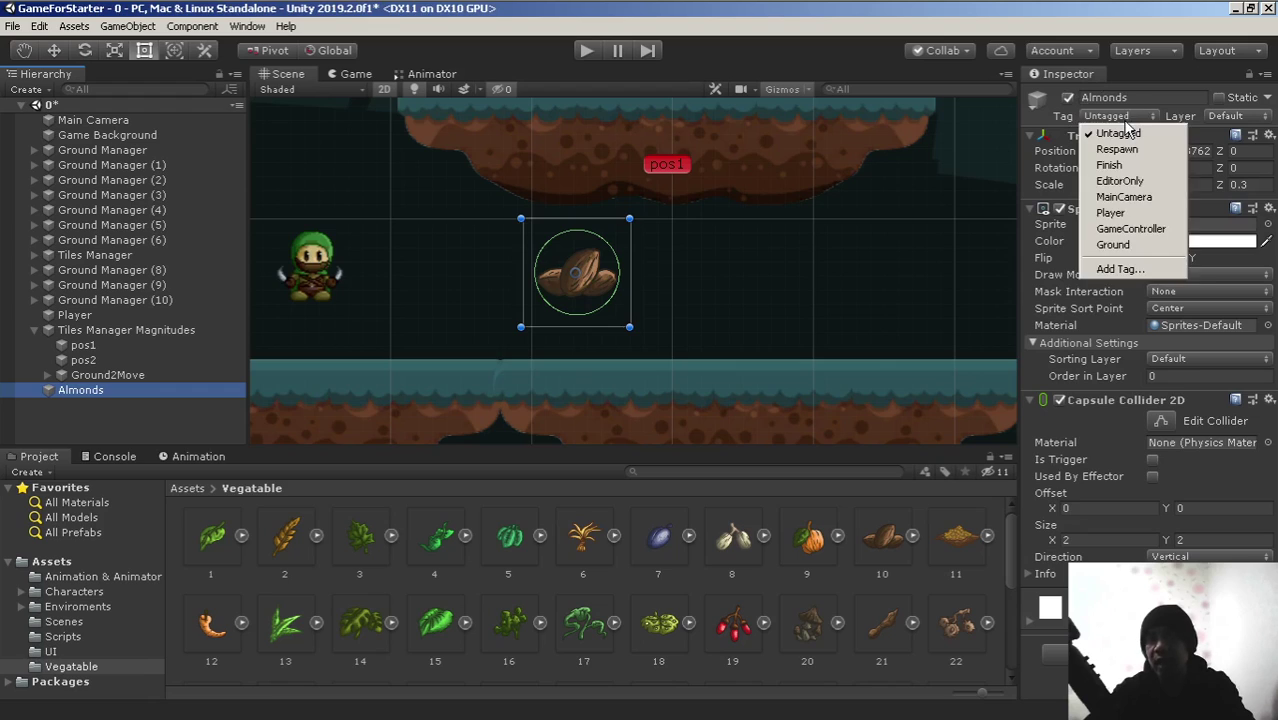
left_click(1118, 269)
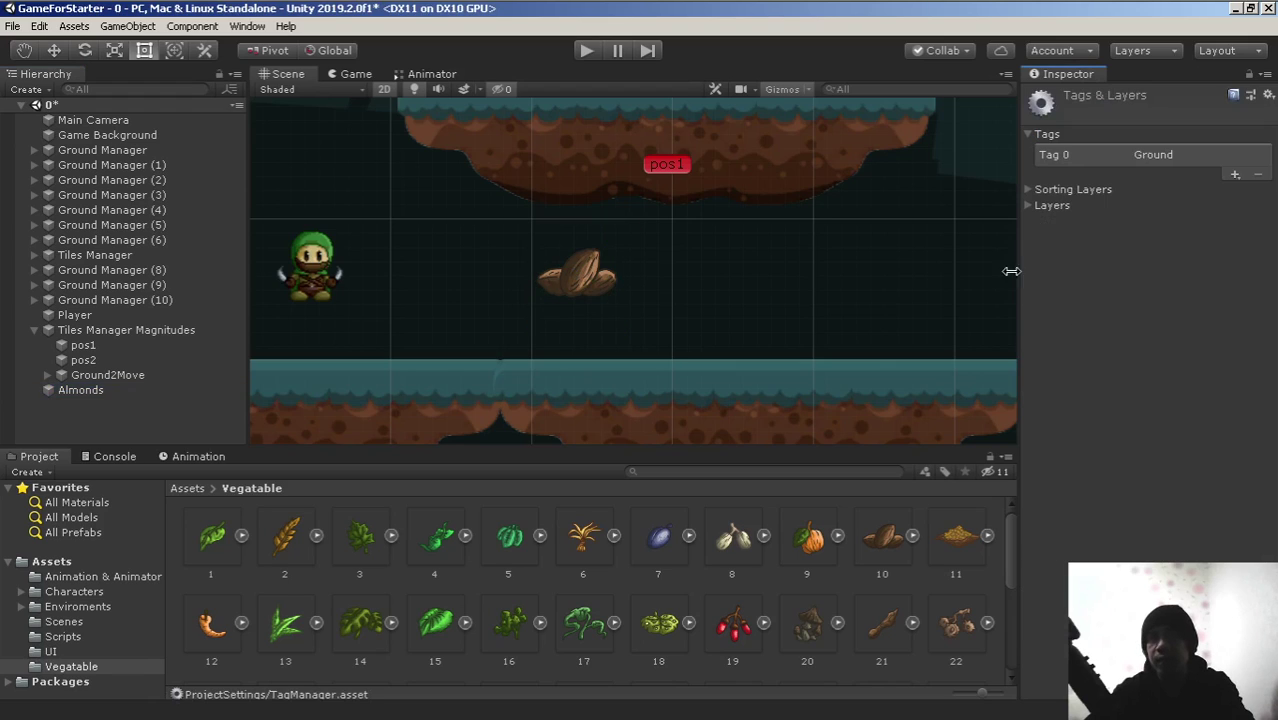
left_click(1235, 175)
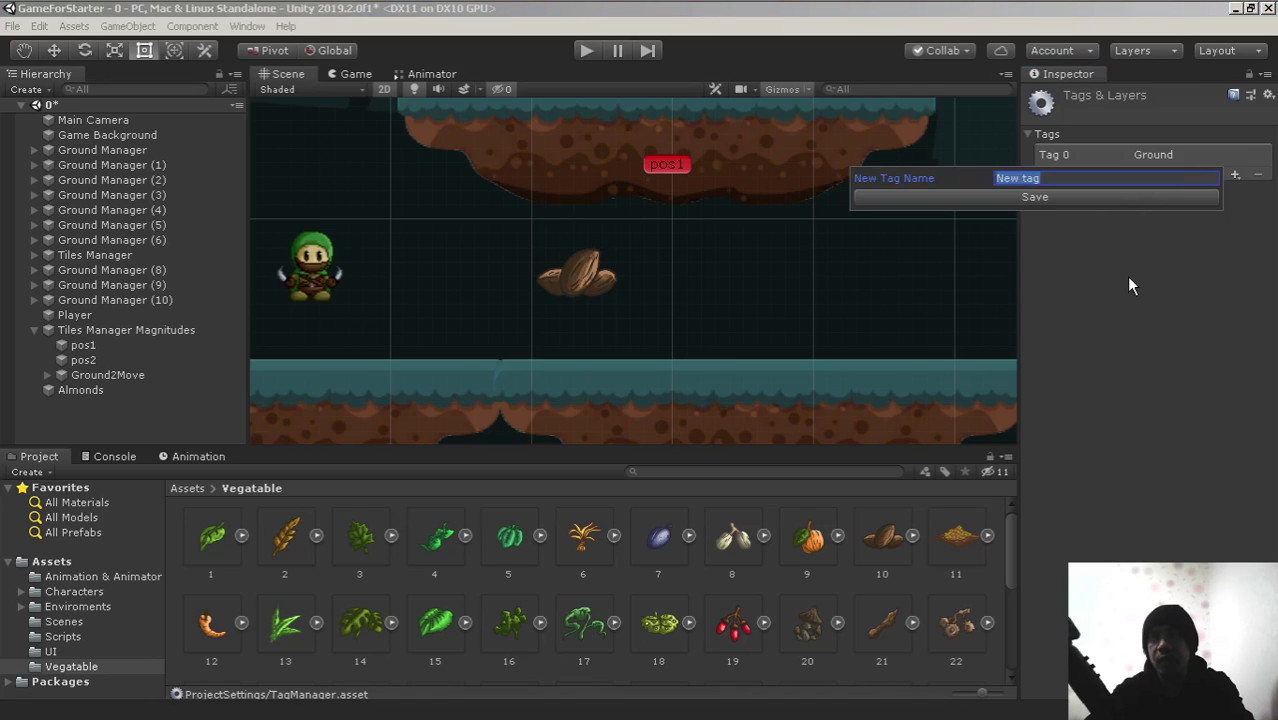
type("Almo")
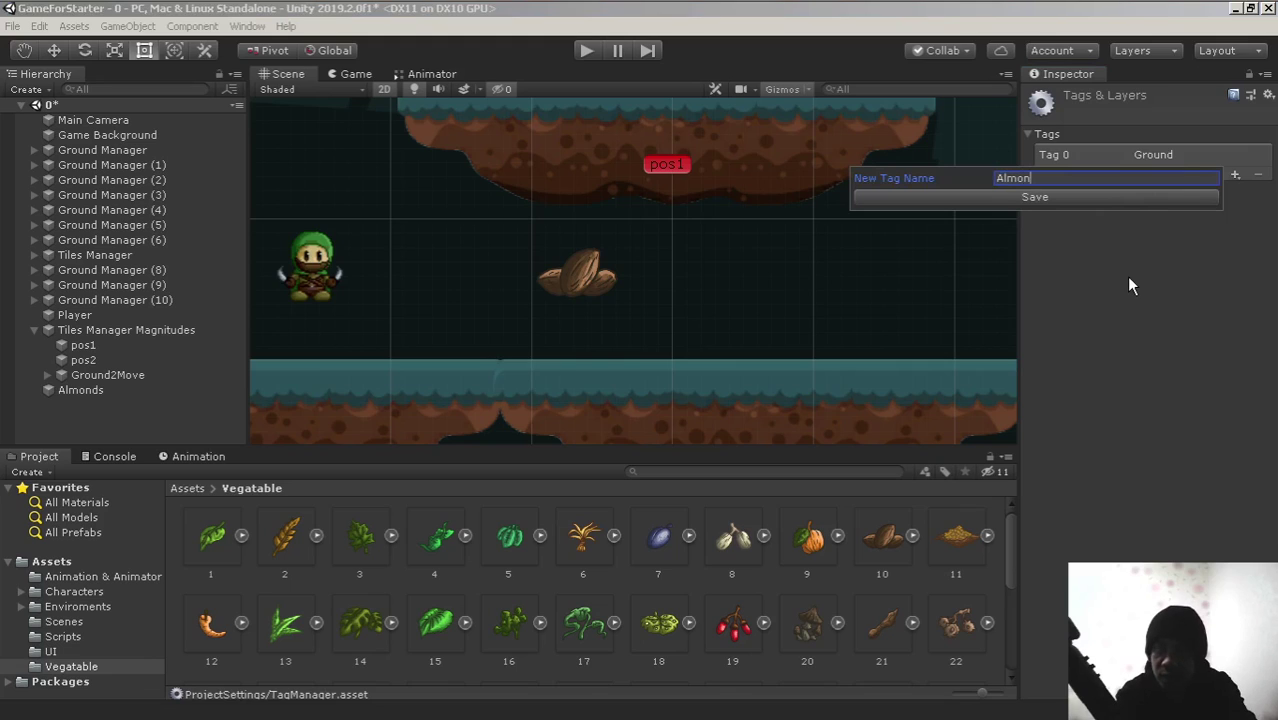
type("u")
key("BackSpace")
type("nd")
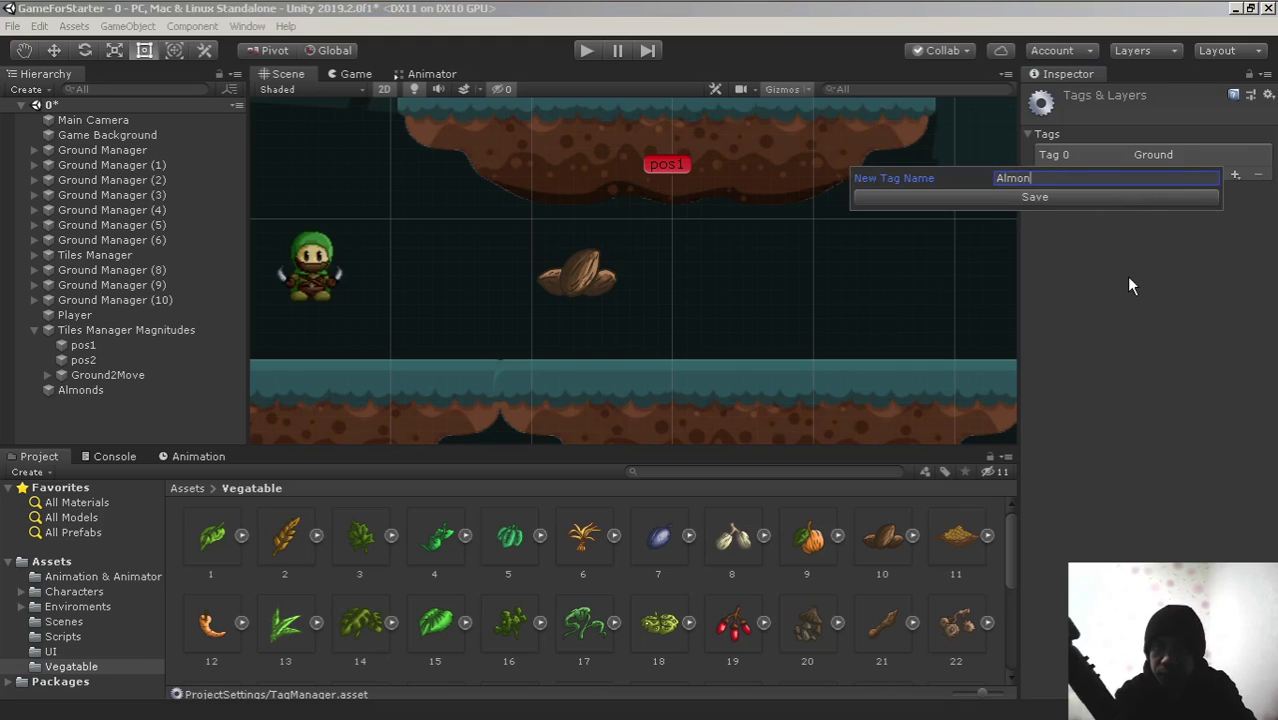
key("ctrl+a")
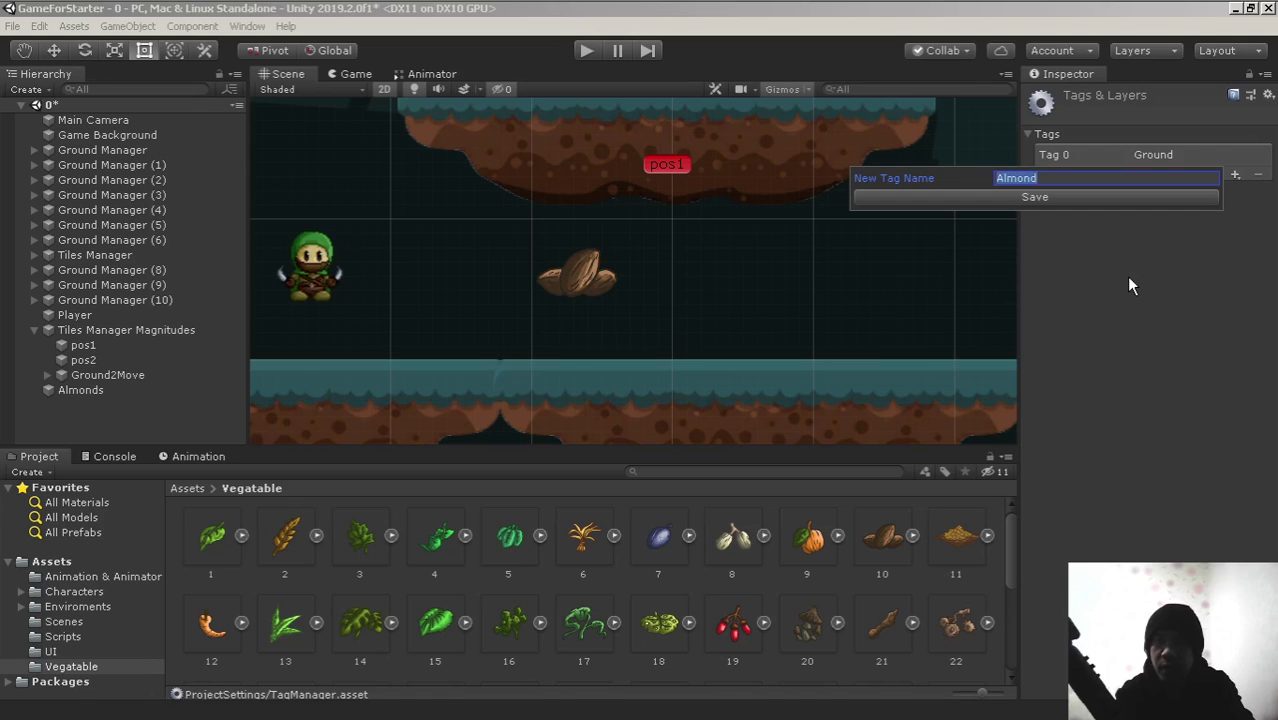
left_click(1094, 196)
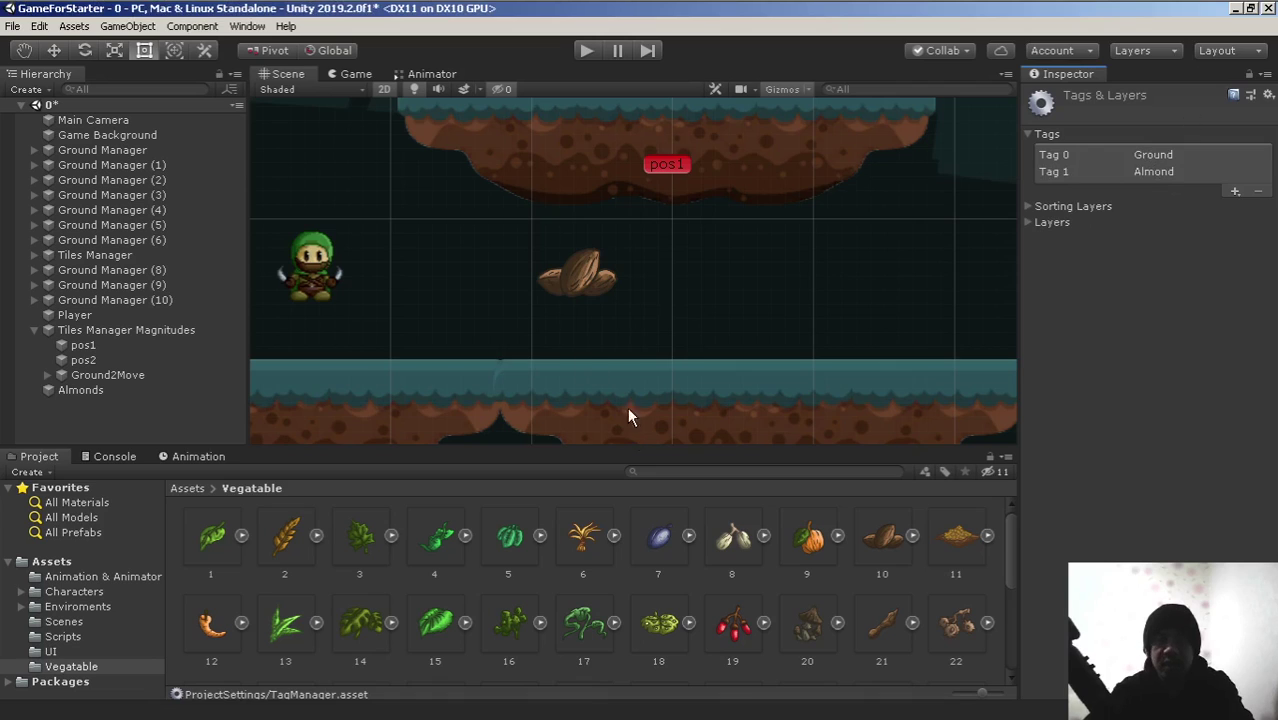
Assign the Almond tag to the Almonds object.
left_click(85, 391)
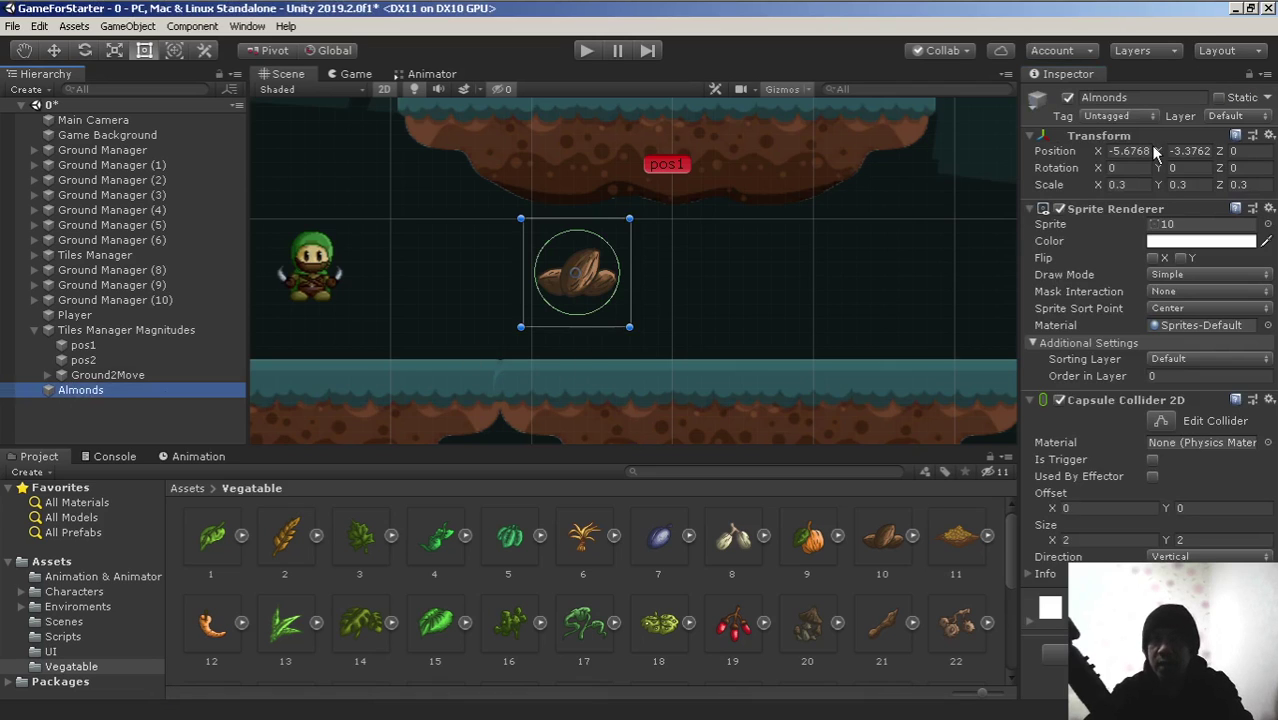
left_click(1124, 118)
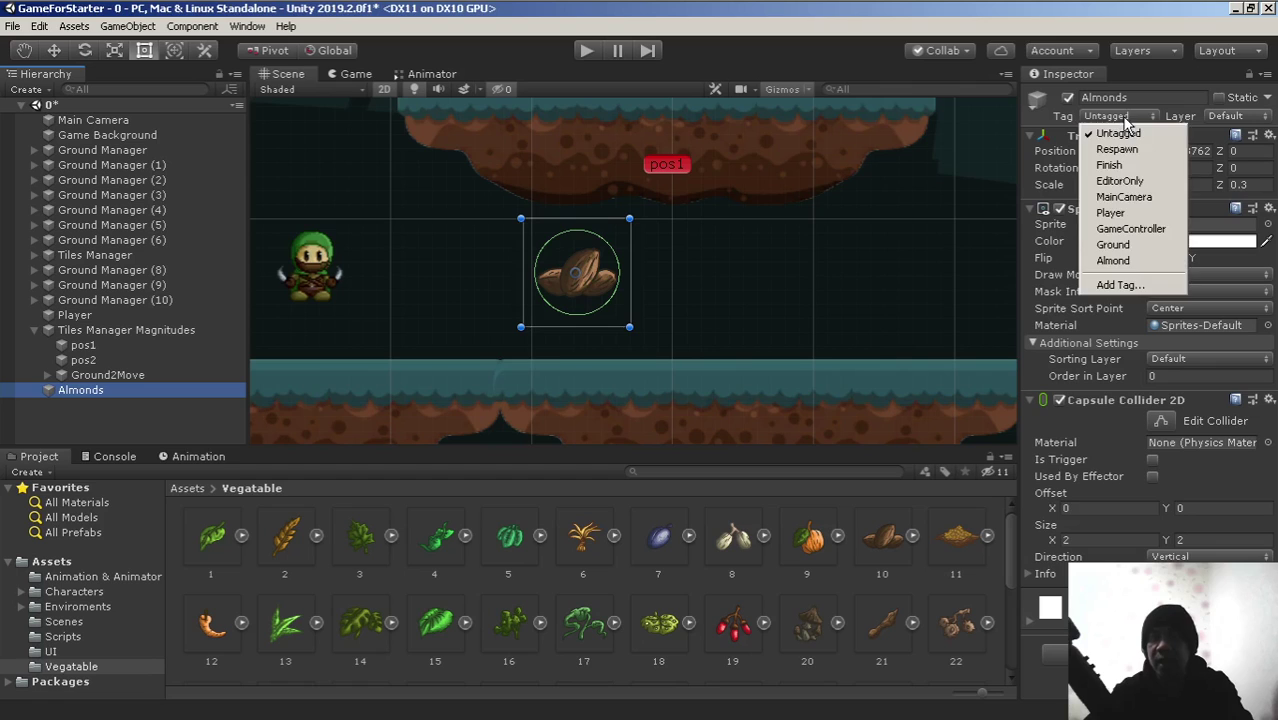
left_click(1114, 261)
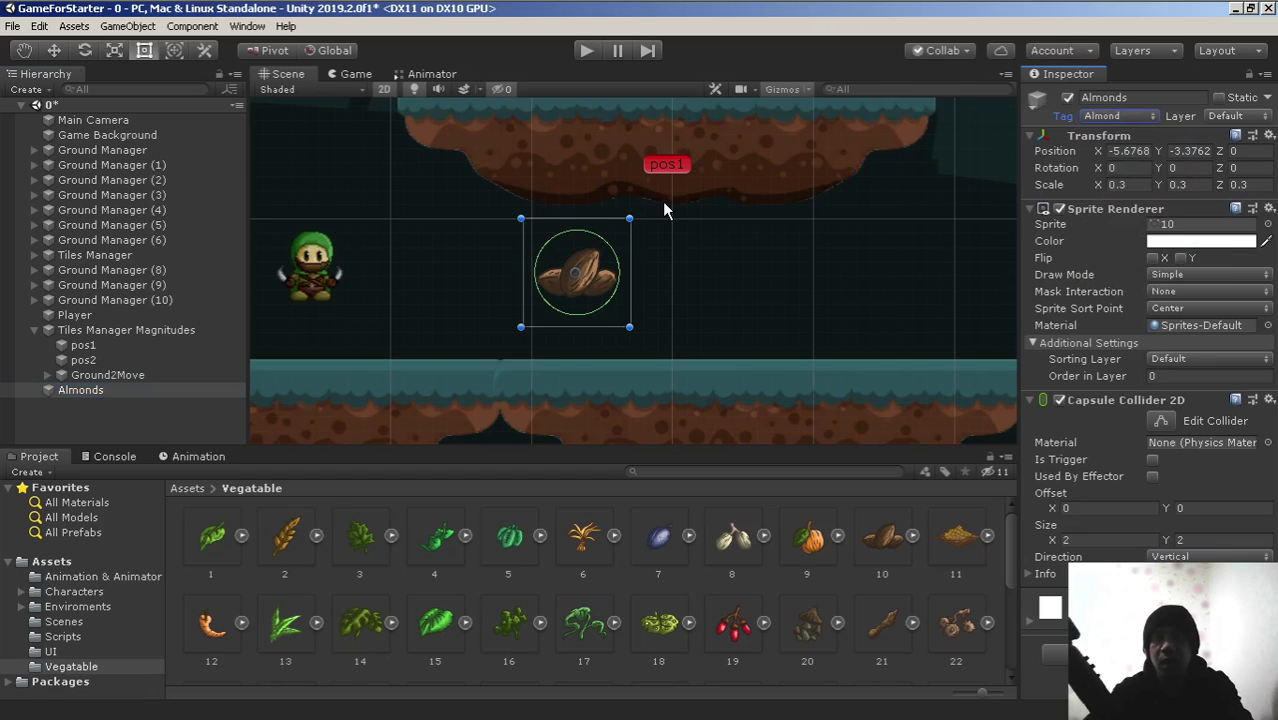
Collapse Tiles Manager Magnitudes and move the Player object below Almonds in the scene hierarchy.
scroll(666, 210, "down", 2)
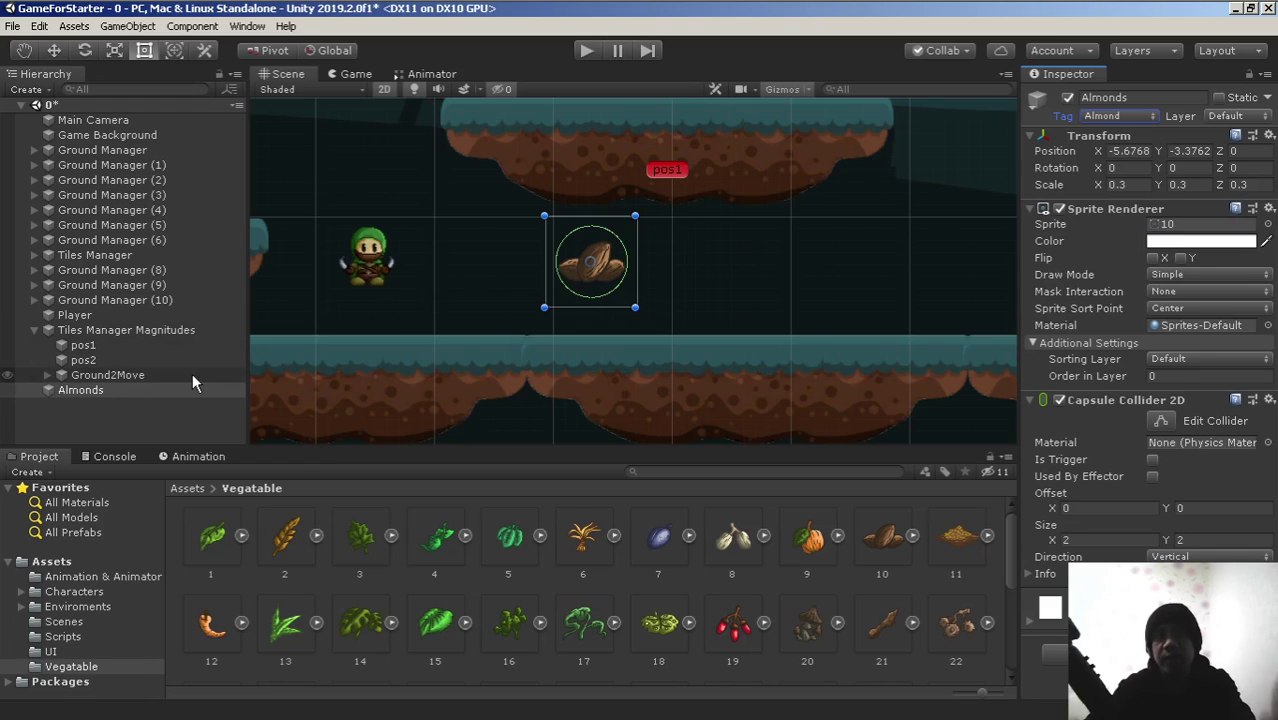
left_click(80, 316)
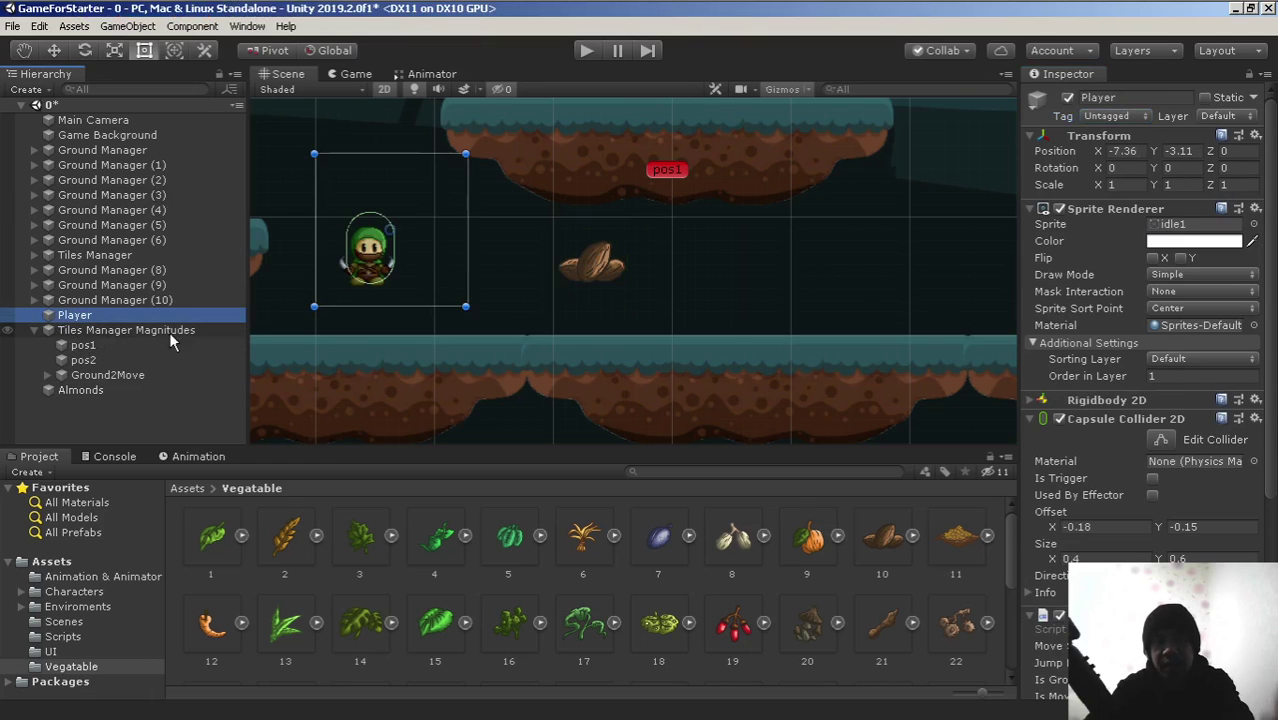
left_click(34, 331)
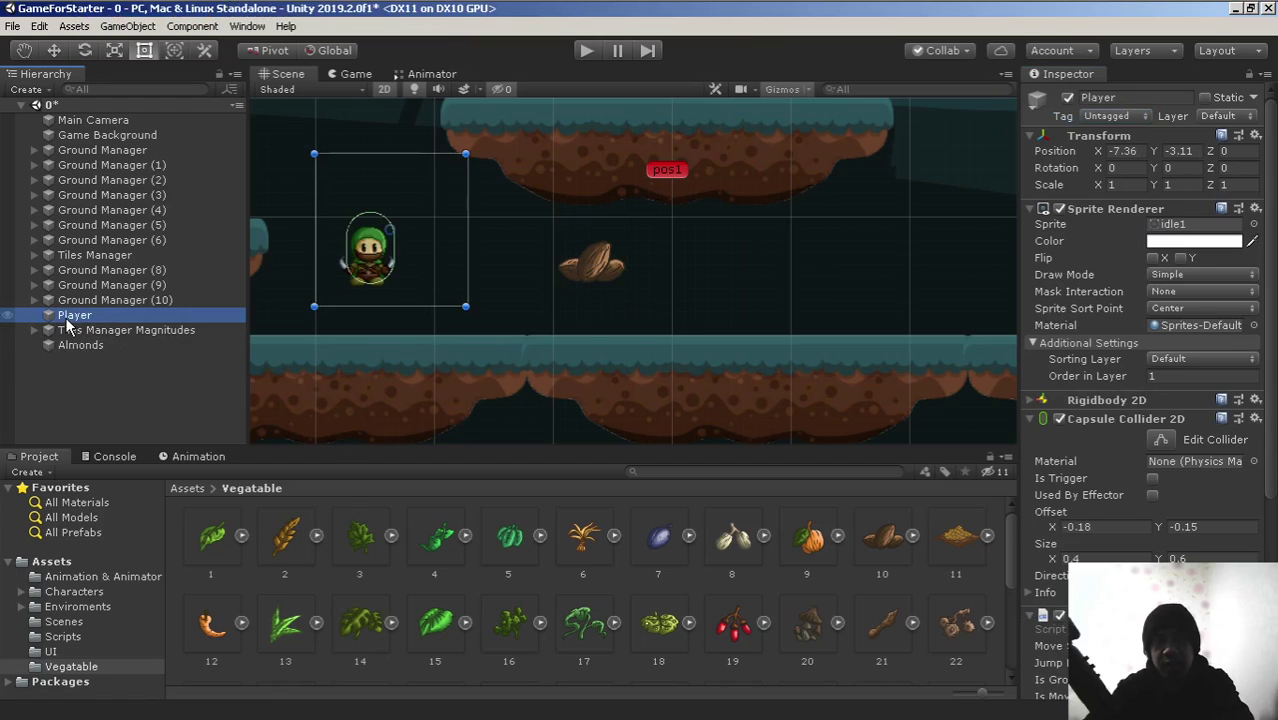
left_click_drag(70, 318, 77, 352)
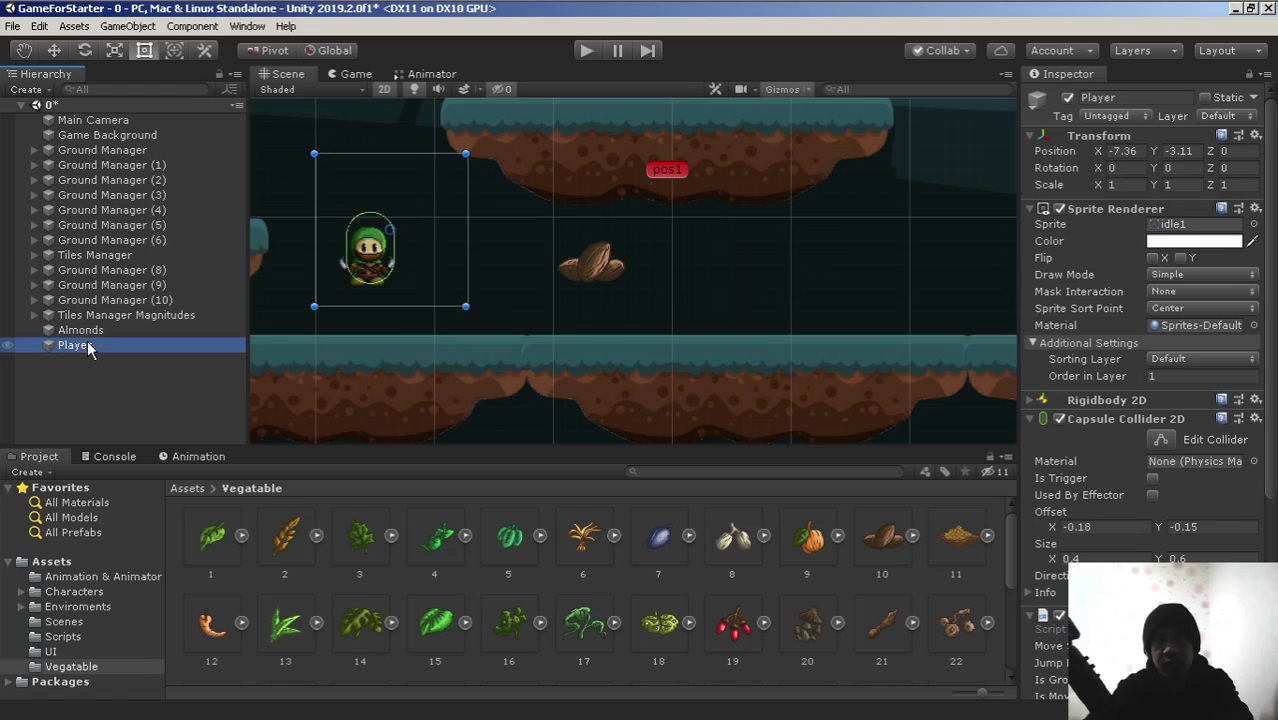
Collapse the Player object's Transform, Sprite Renderer, Capsule Collider 2D, Player Manager and Animator components.
left_click(66, 346)
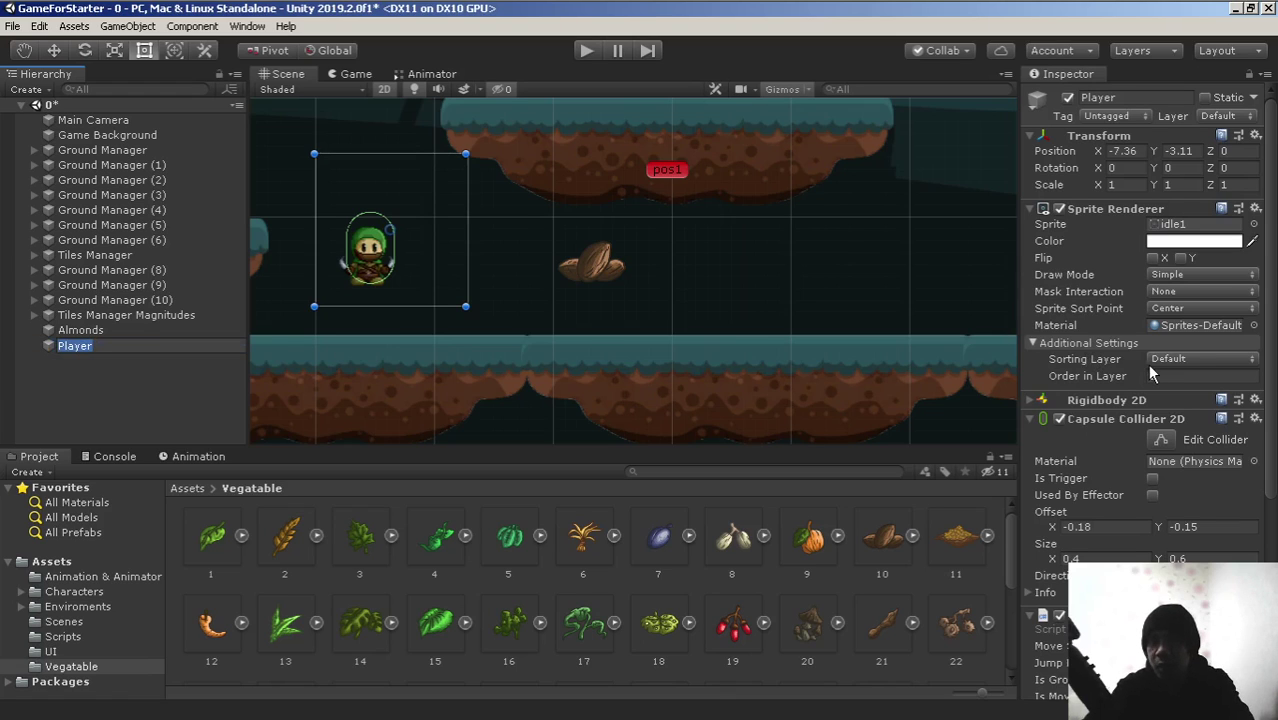
scroll(1150, 372, "down", 5)
scroll(1152, 368, "up", 5)
left_click(1031, 209)
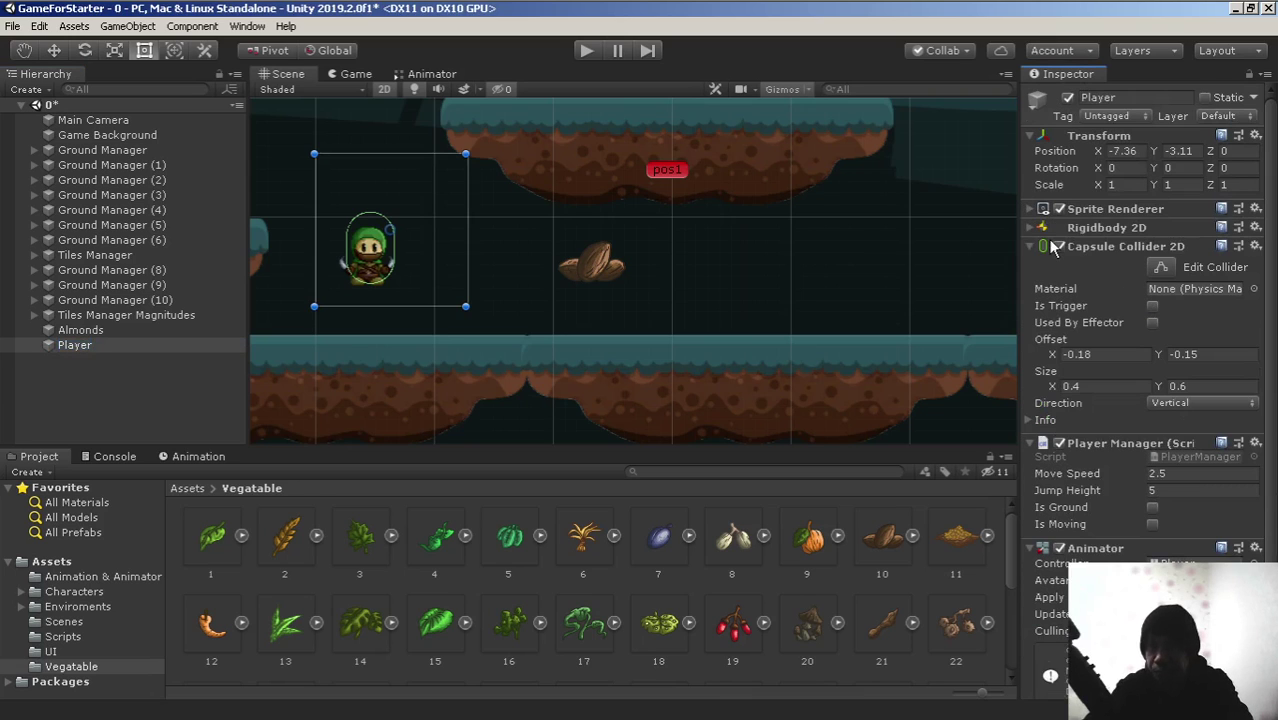
left_click(1029, 247)
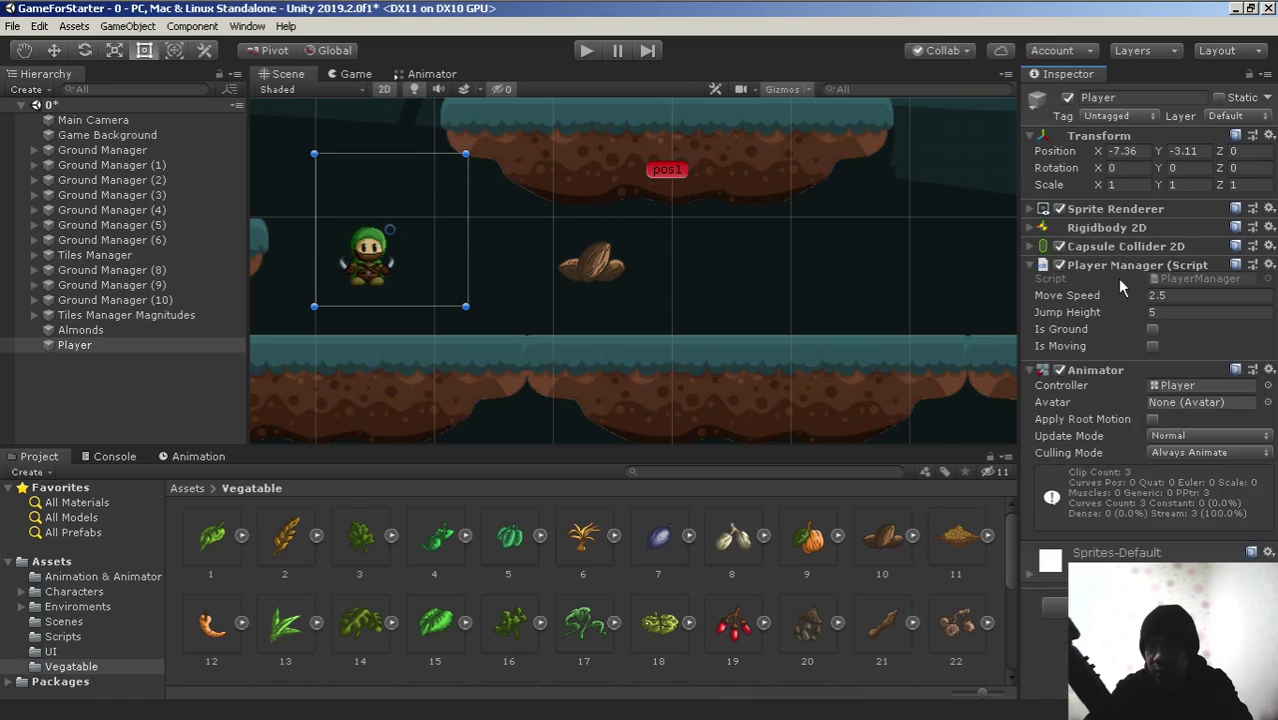
left_click(1031, 371)
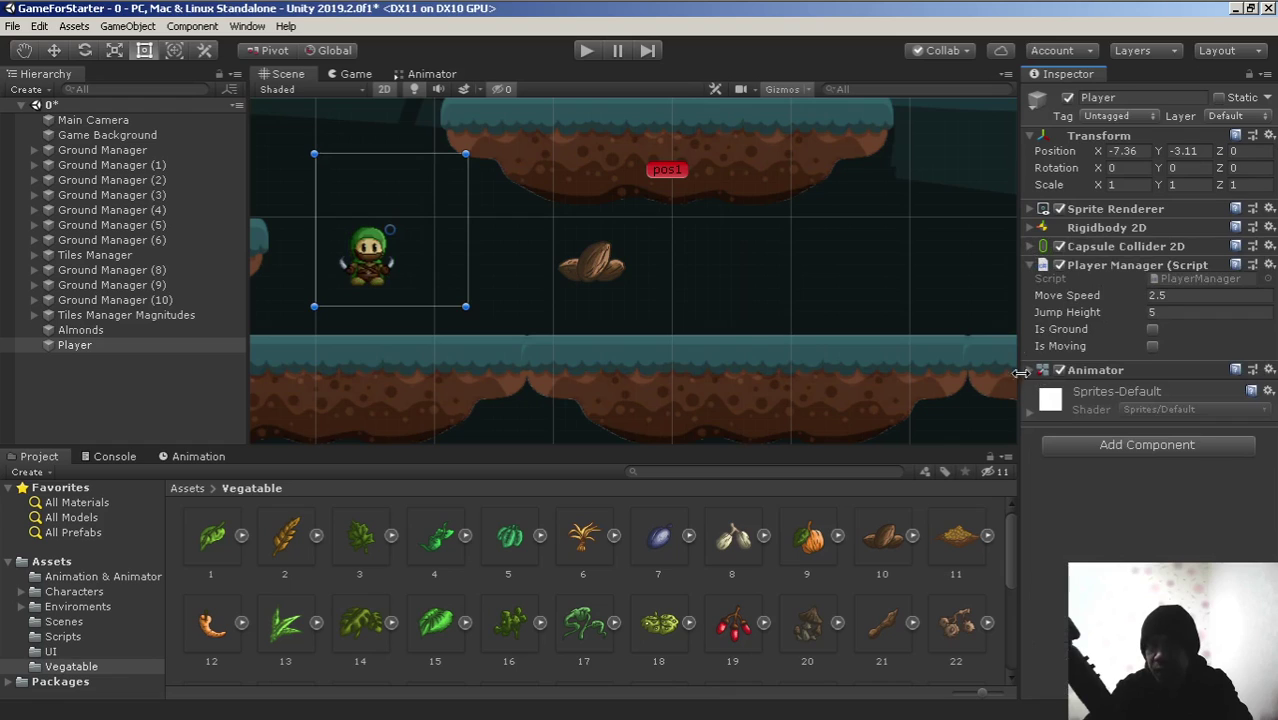
left_click(1031, 265)
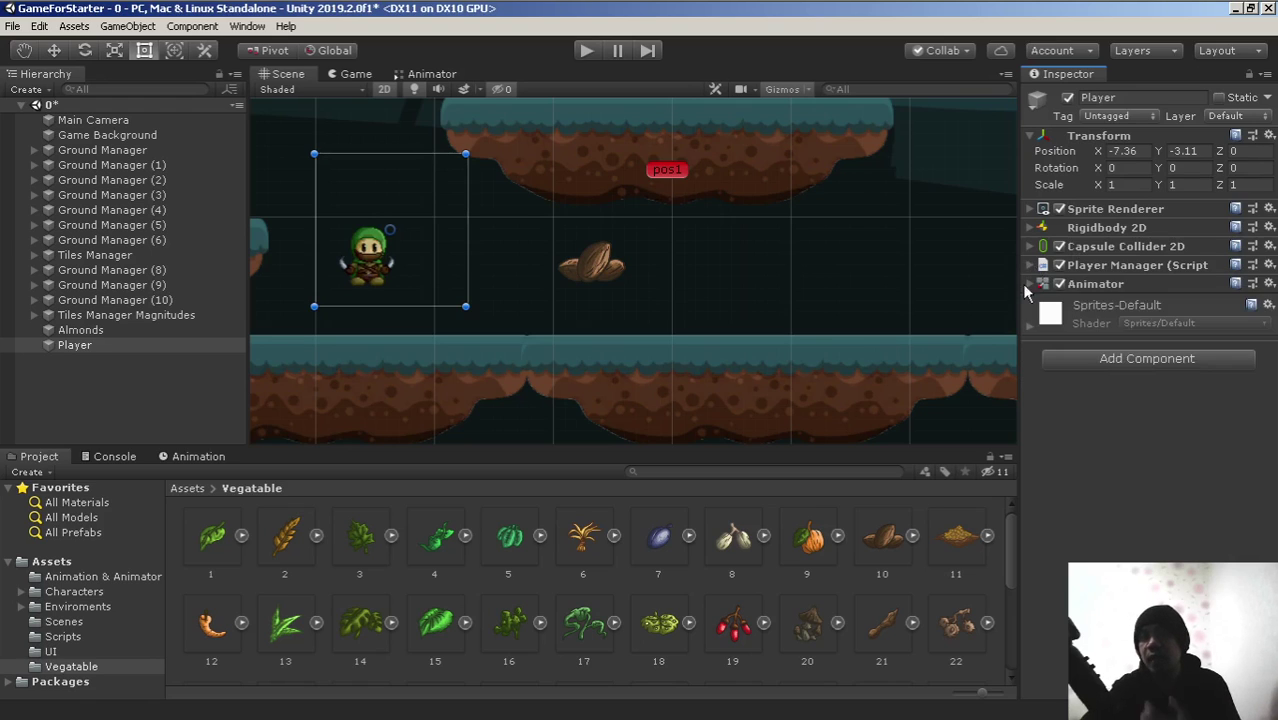
left_click(1031, 136)
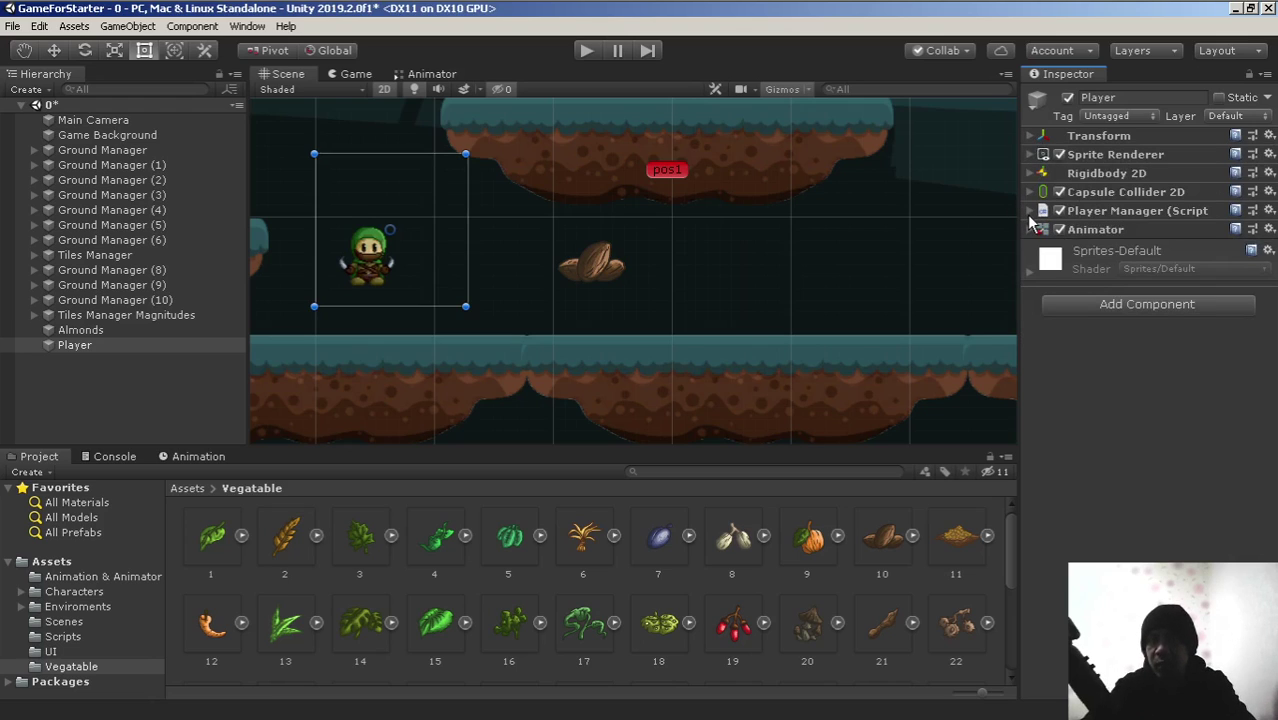
left_click(1031, 211)
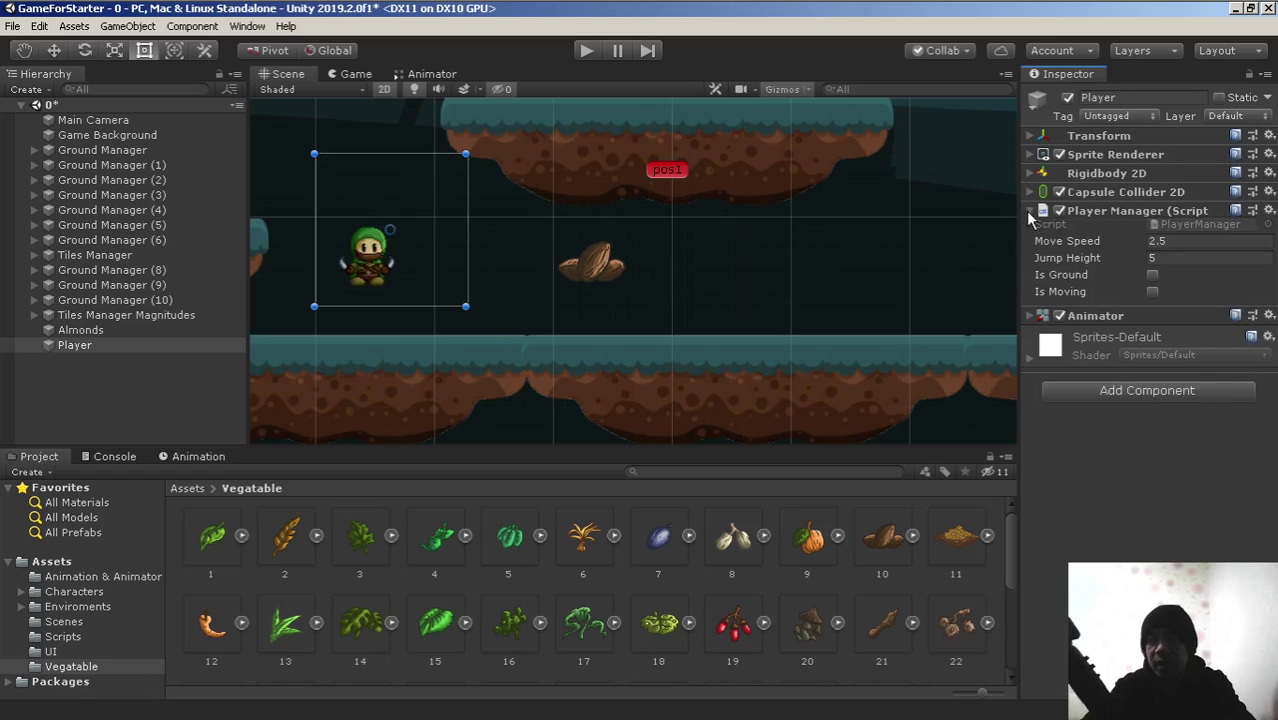
left_click(1030, 211)
left_click(1030, 211)
left_click(1030, 211)
left_click(1030, 211)
left_click(1030, 211)
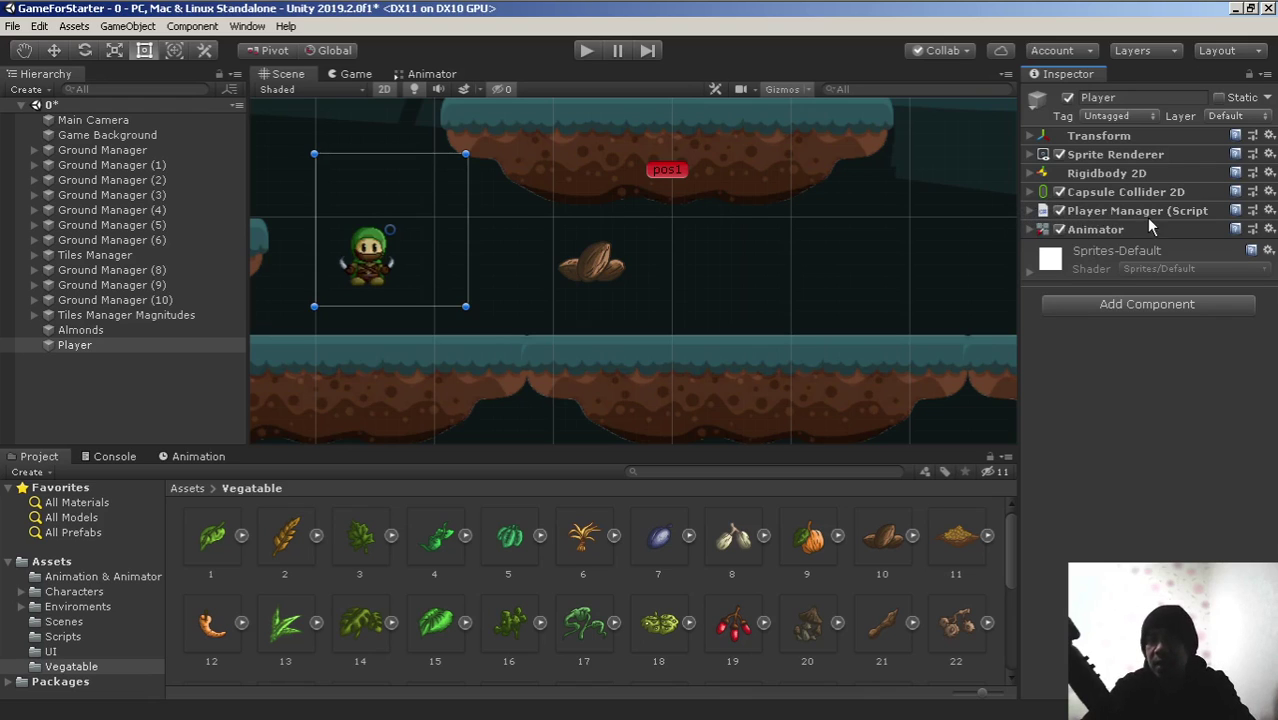
Open the PlayerManager script in Visual Studio from the Player object's Player Manager component.
left_click(1031, 211)
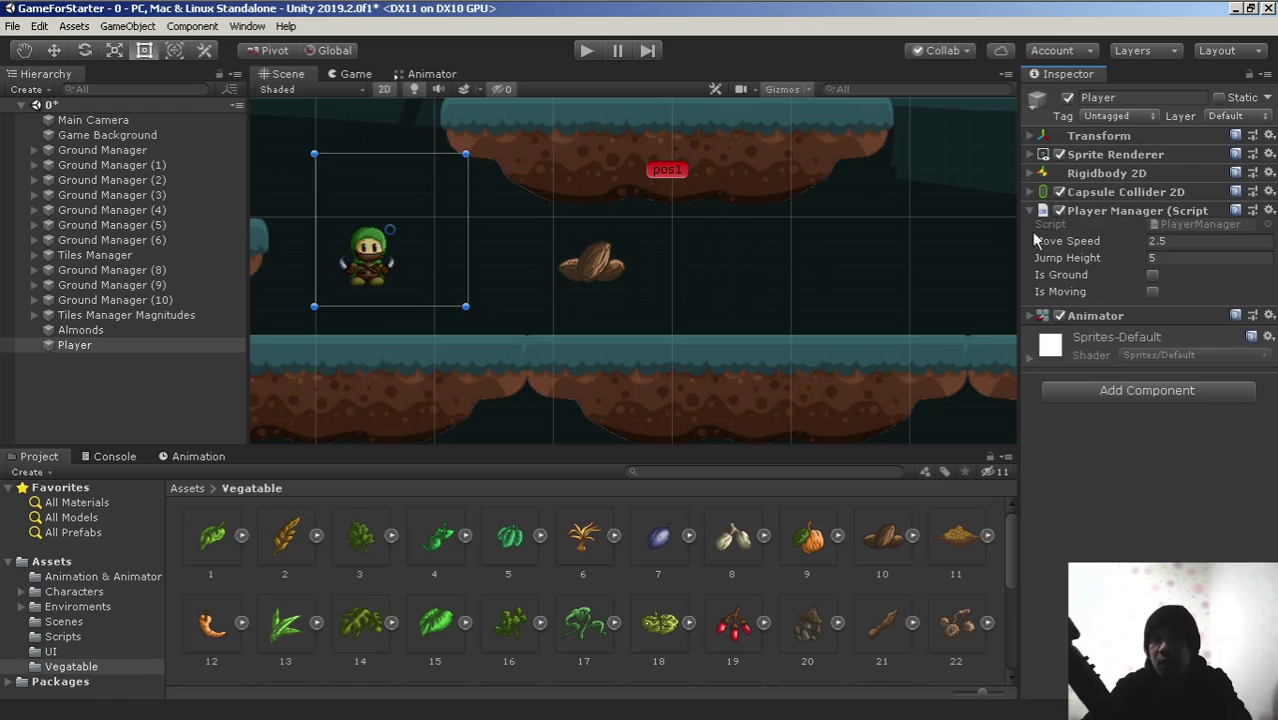
double_click(1212, 222)
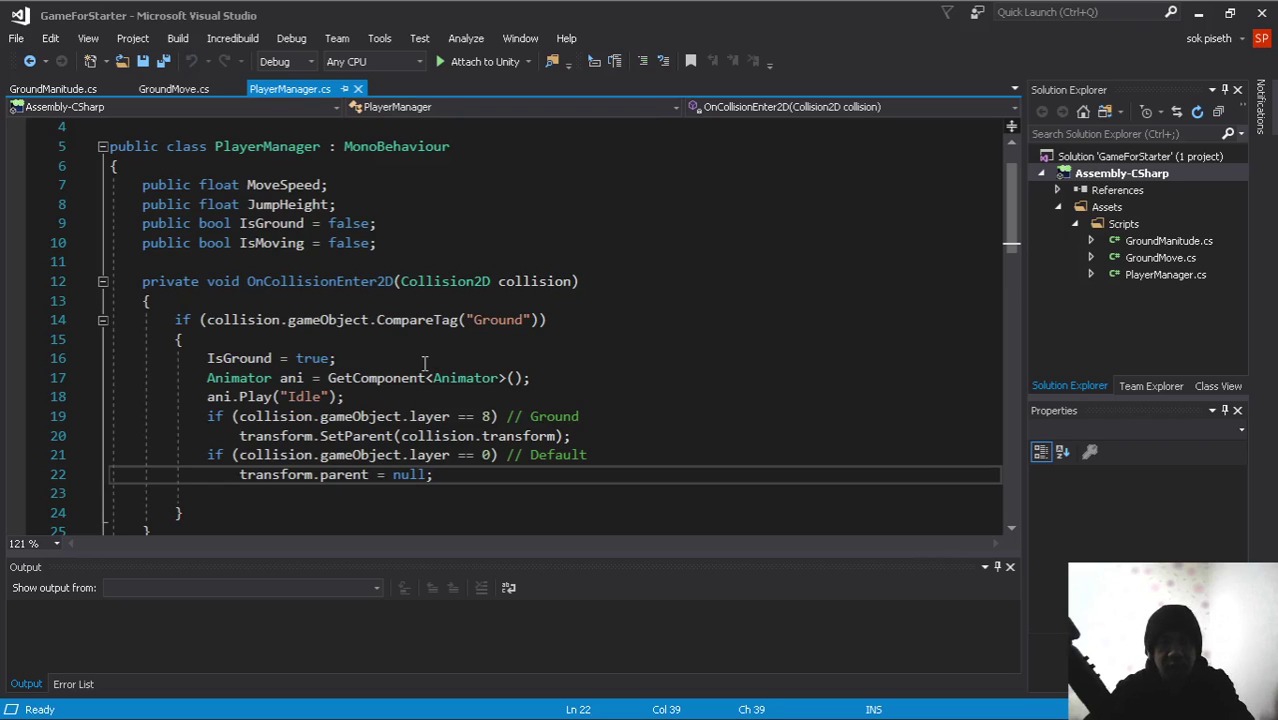
In OnCollisionEnter2D, add an empty line after the Ground if block and append the comment "// Ground" to its condition.
scroll(424, 364, "down", 1)
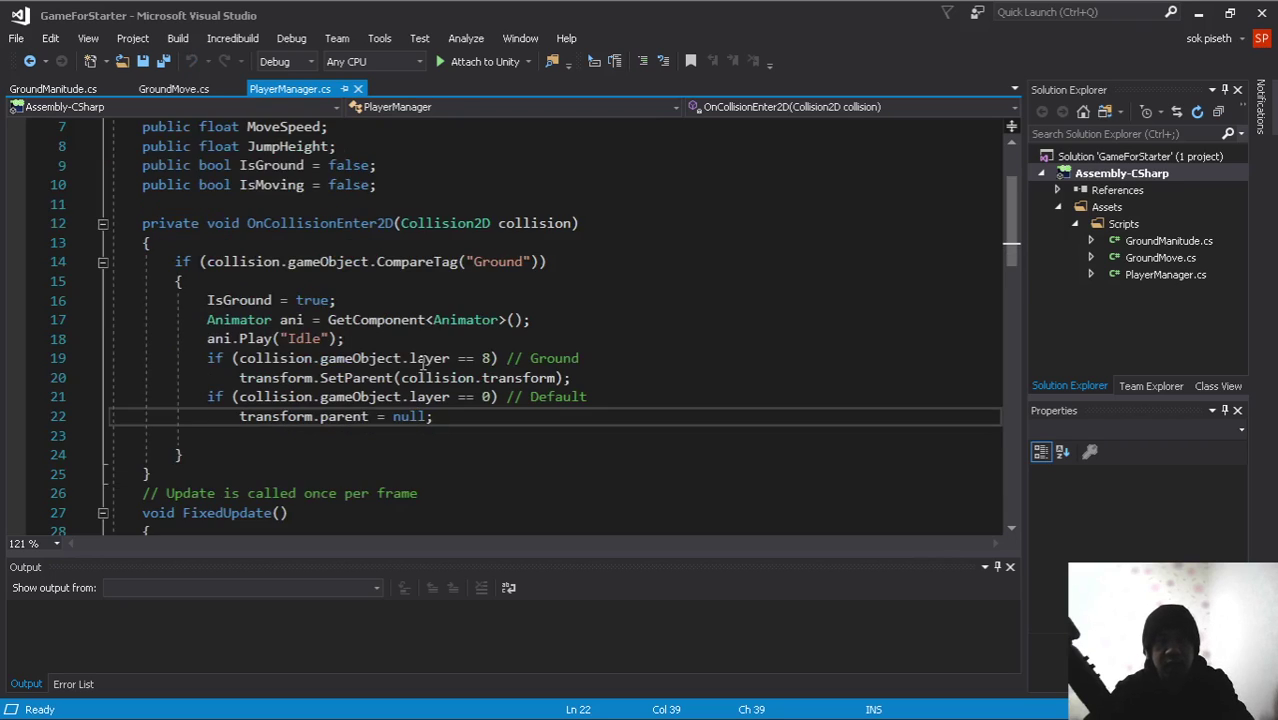
left_click(200, 462)
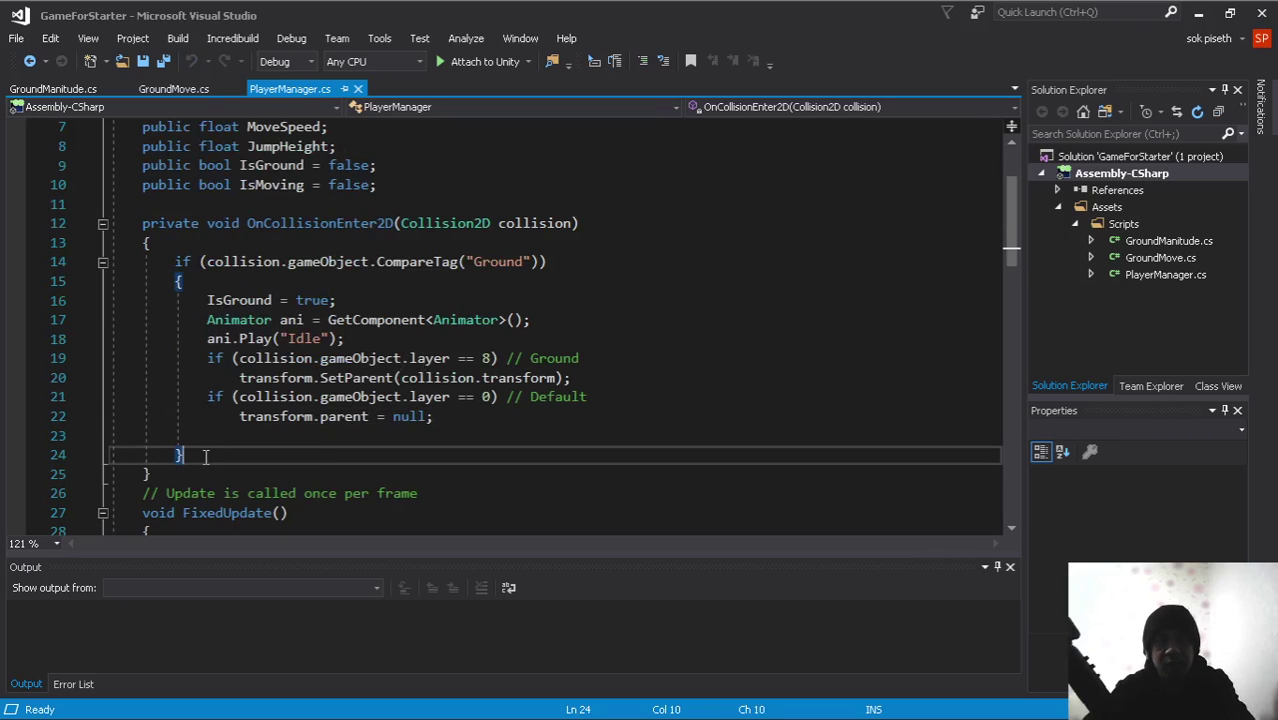
key("Return")
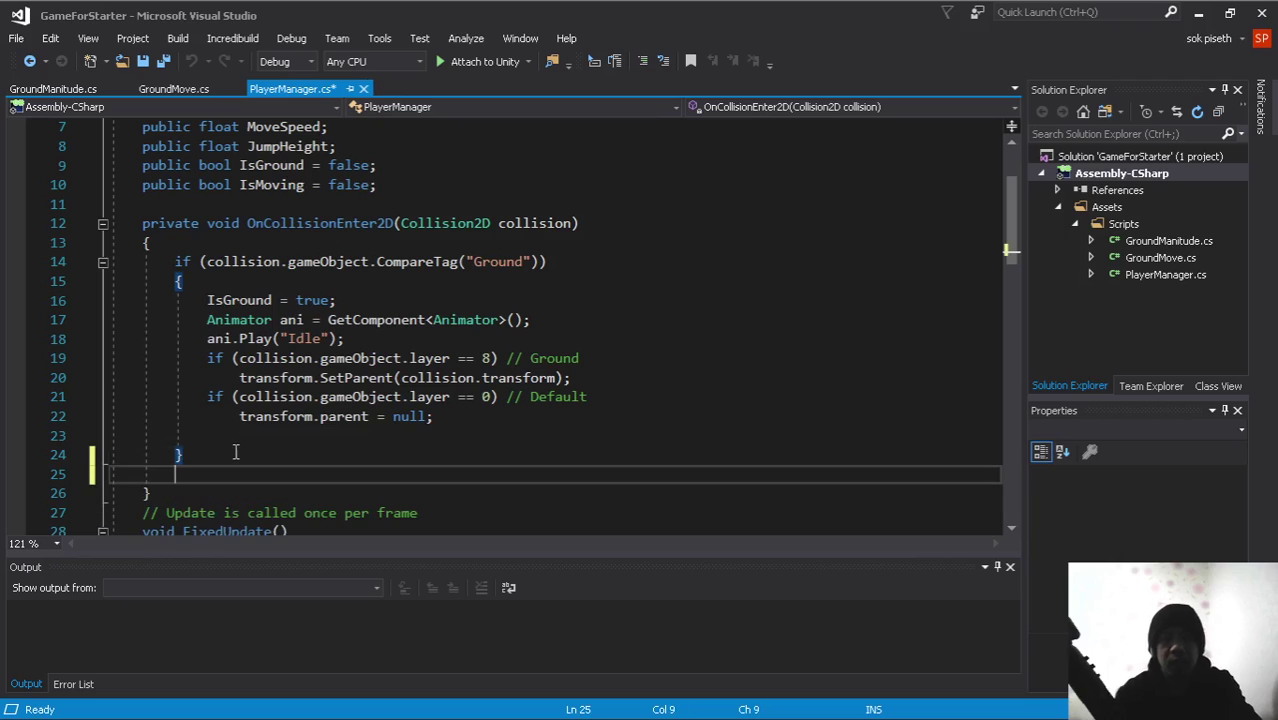
left_click(589, 256)
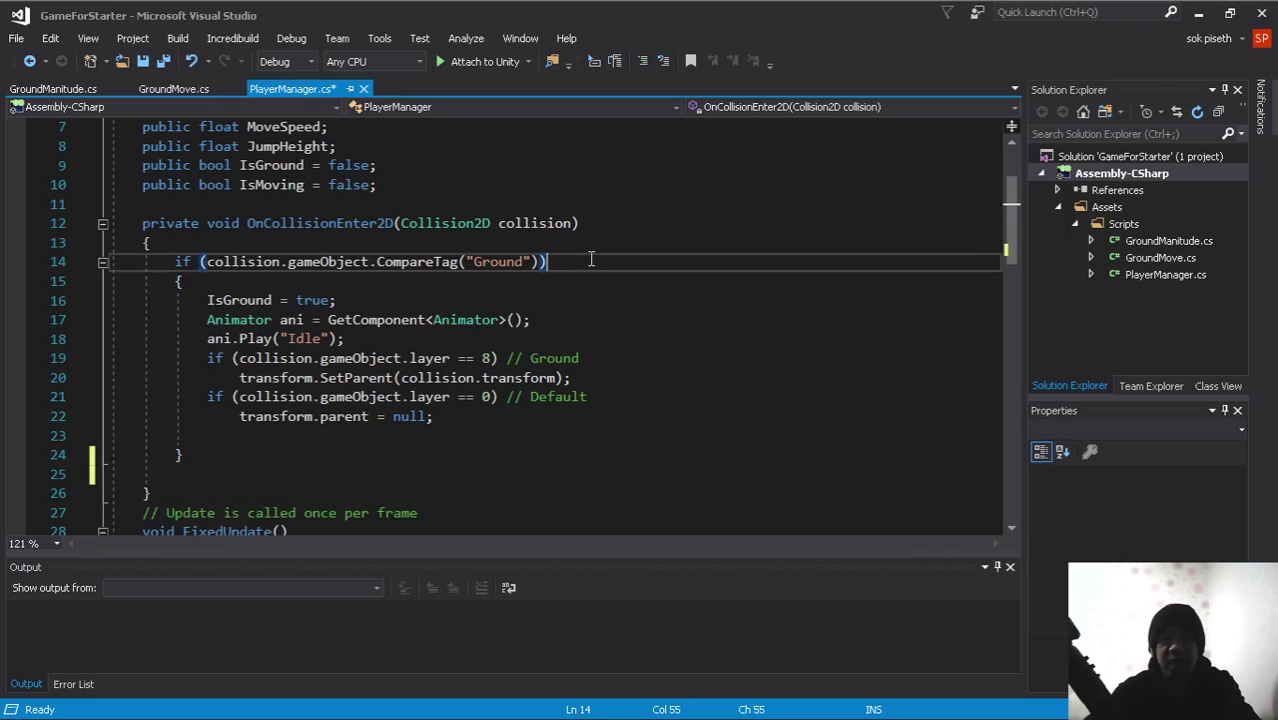
type("// Ground")
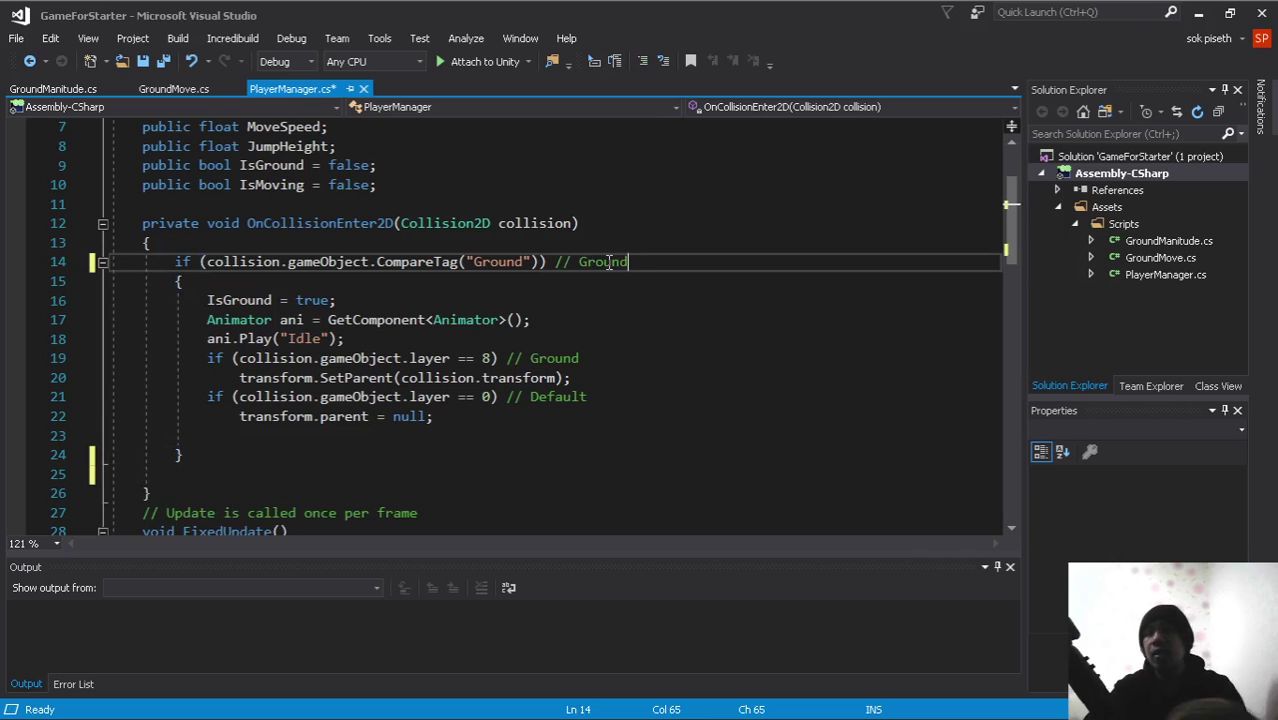
Below the Ground block, insert an if statement with the condition collision.gameObject.CompareTag("Almond").
left_click(198, 473)
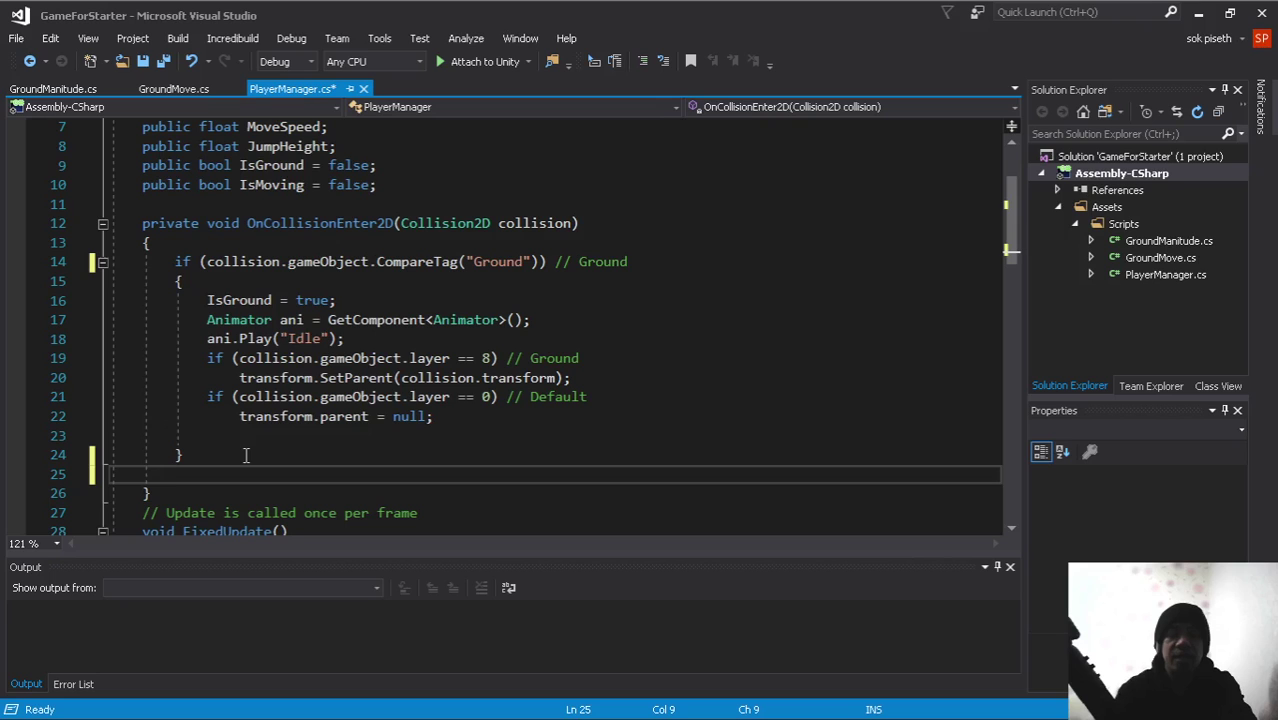
type("if")
key("Tab")
key("Tab")
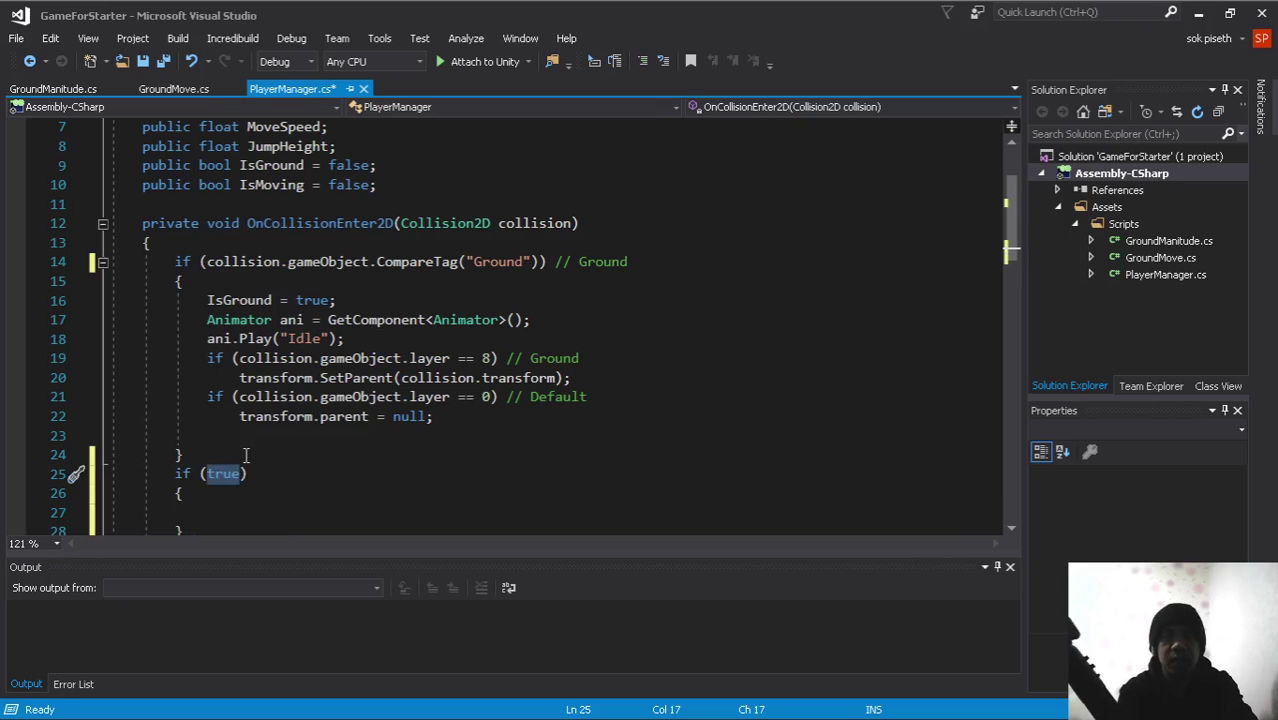
scroll(245, 455, "down", 3)
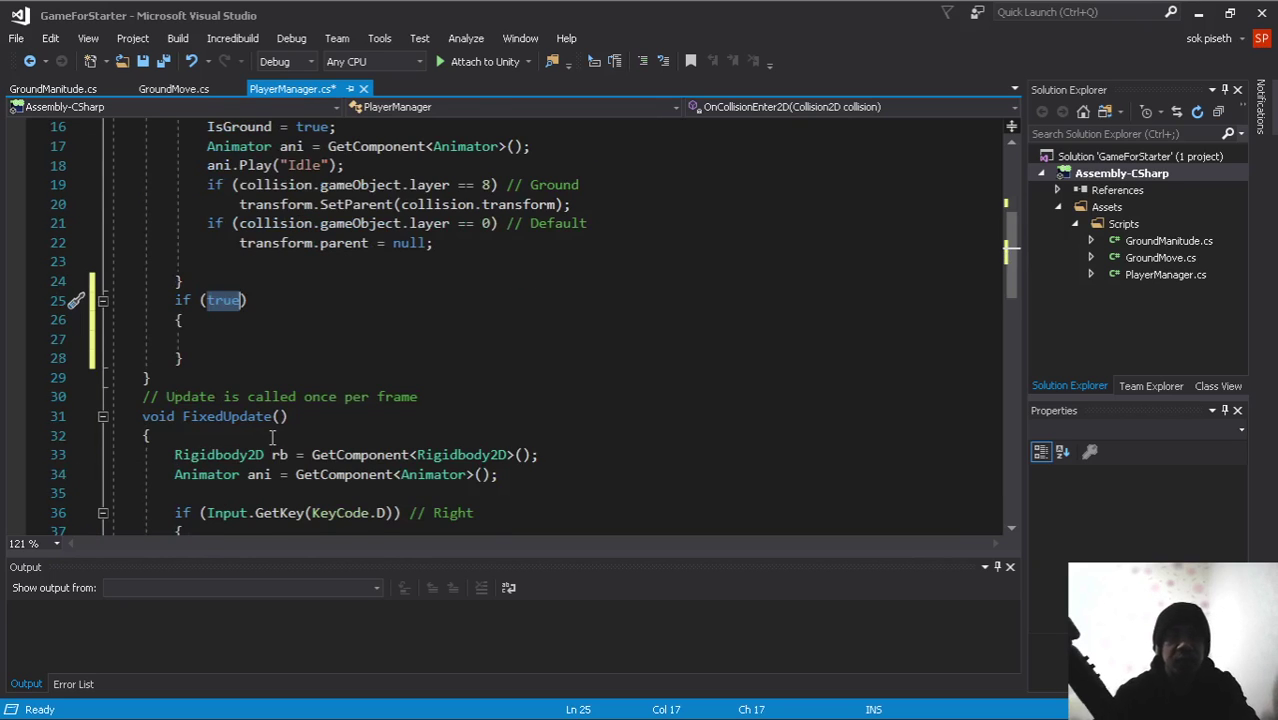
scroll(271, 437, "up", 2)
type("coll")
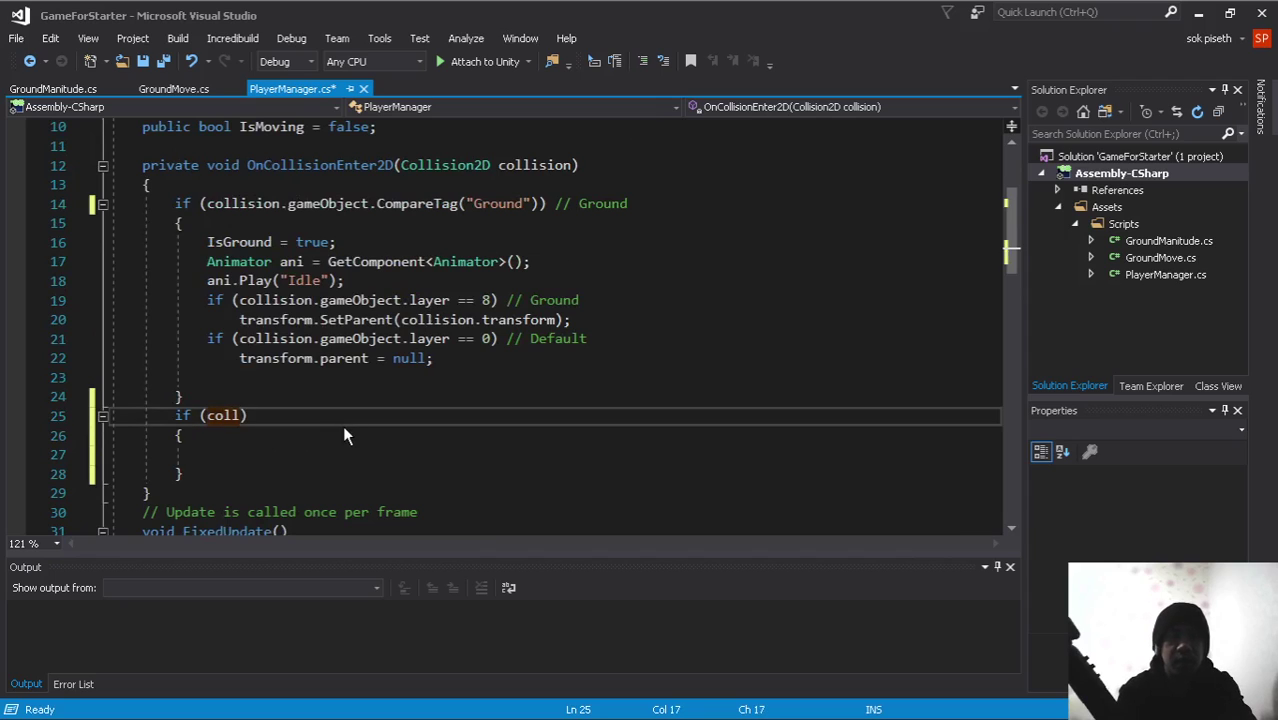
type("ision.gameObject.co")
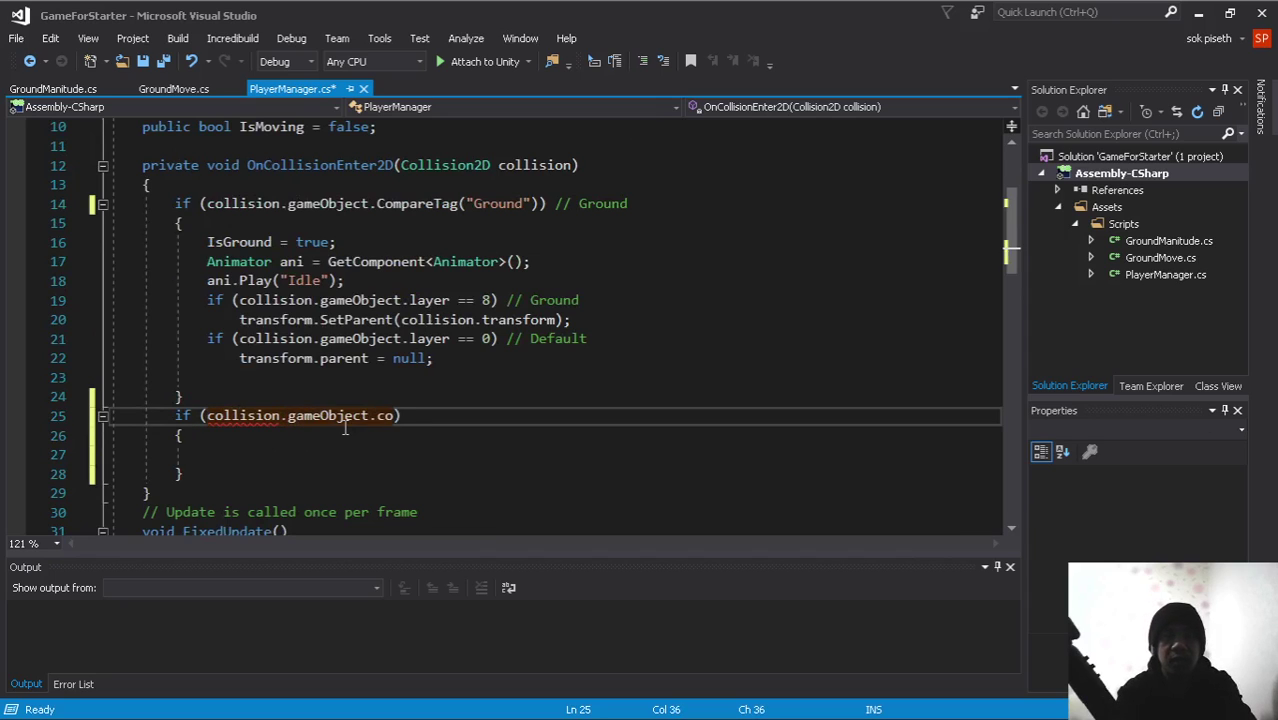
type("mpareTag()")
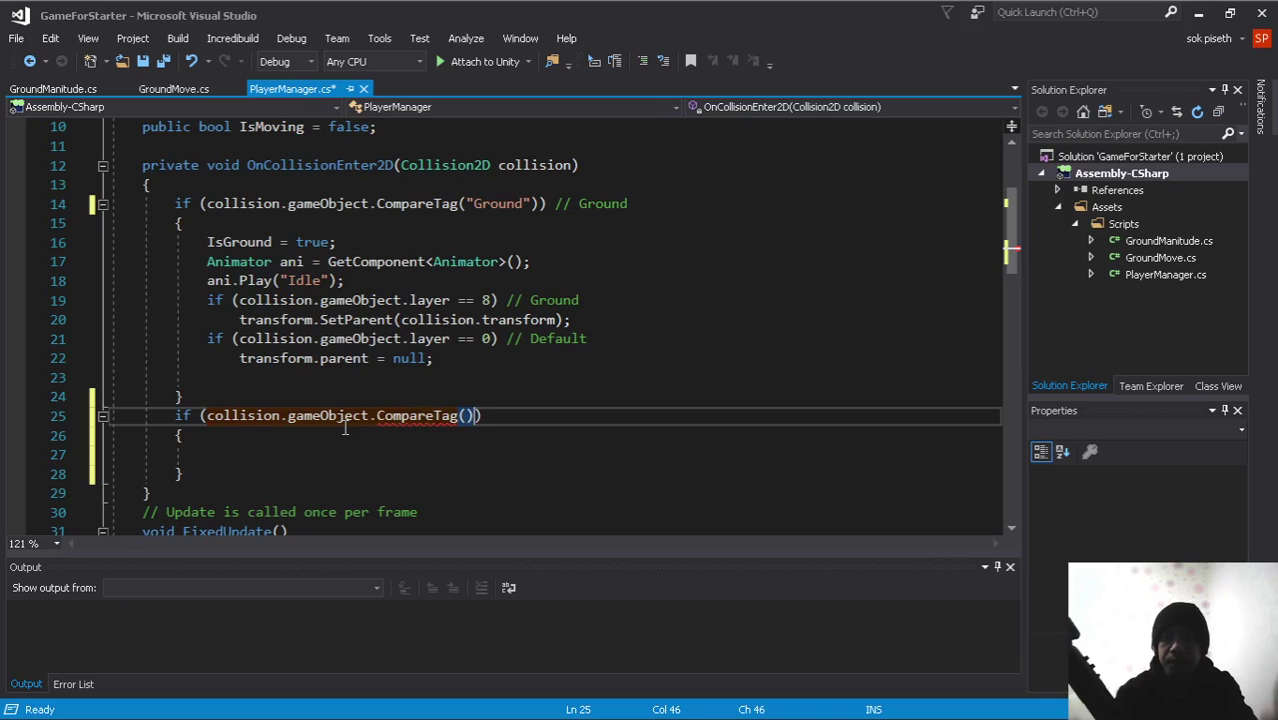
type("\"")
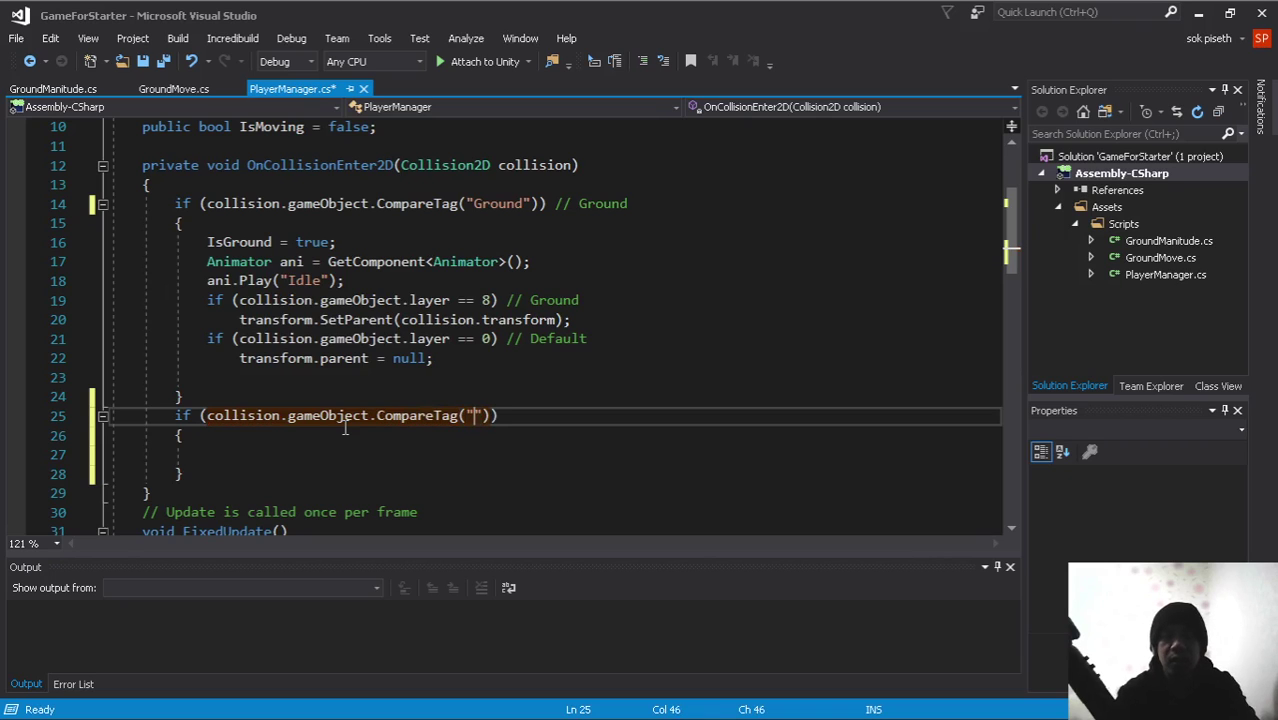
type("Almond")
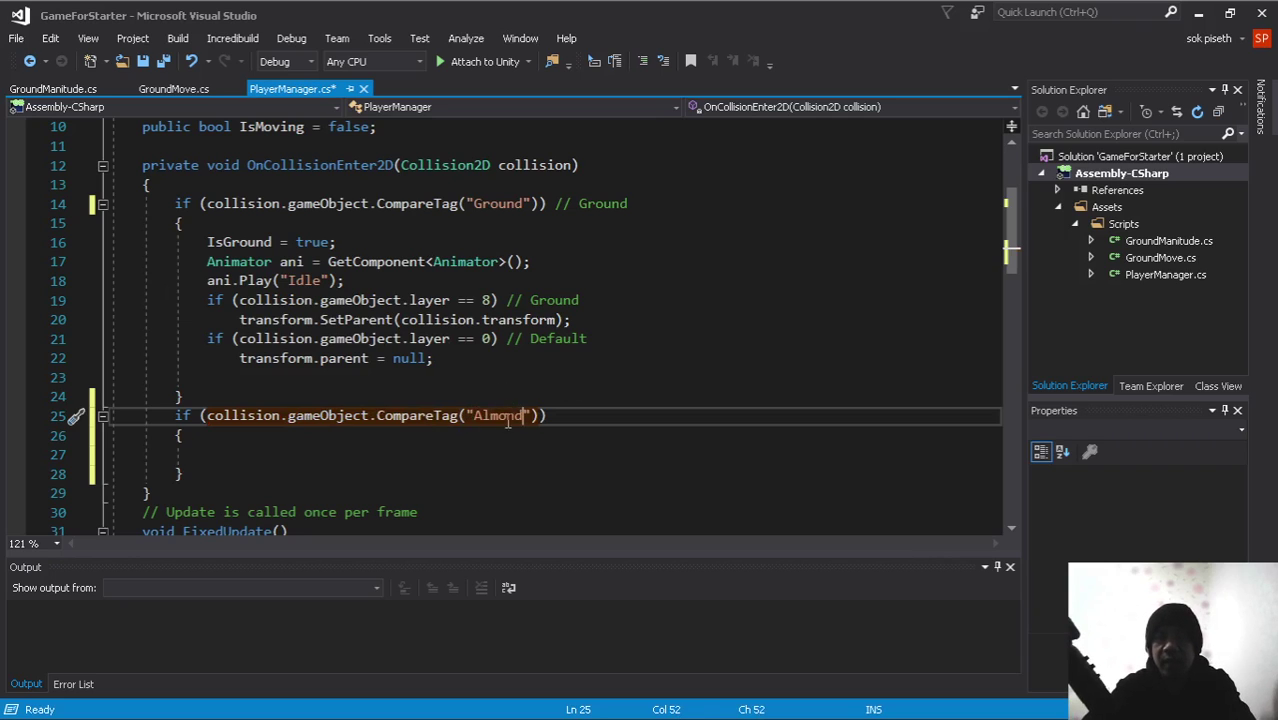
Check the tag of the Almonds object in Unity and return to the script in Visual Studio.
mouse_move(415, 8)
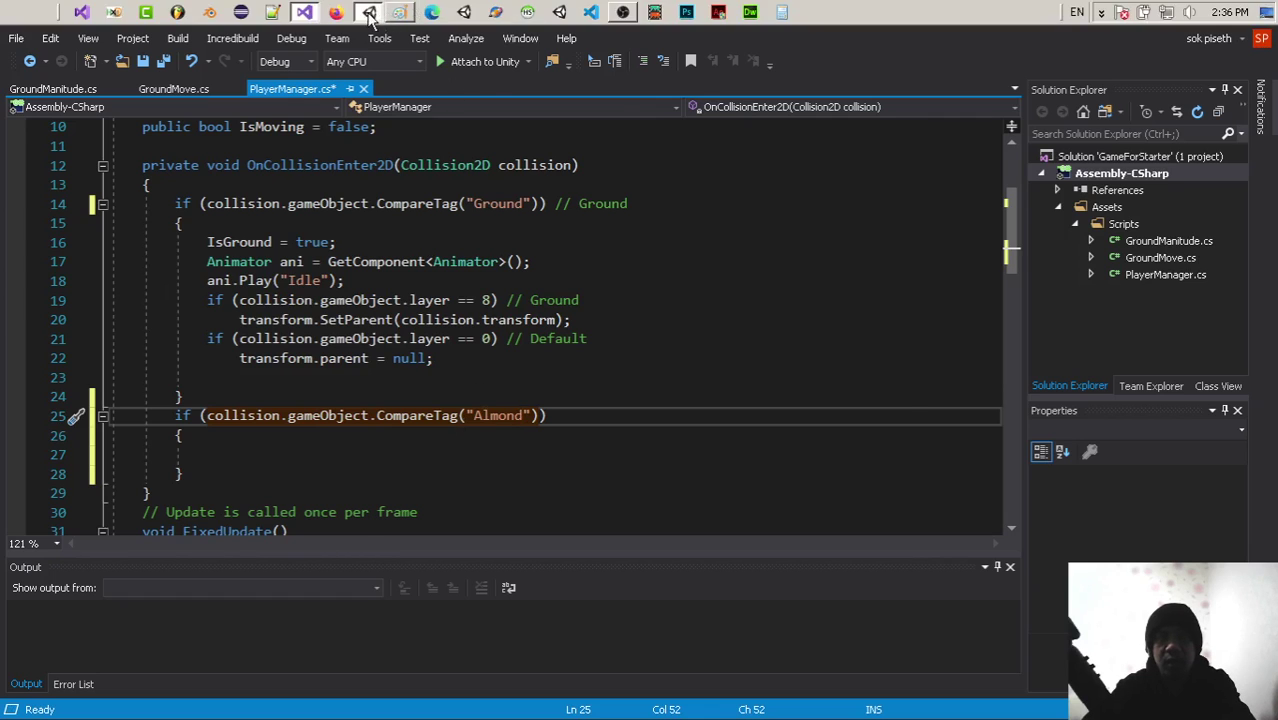
left_click(369, 12)
left_click(80, 331)
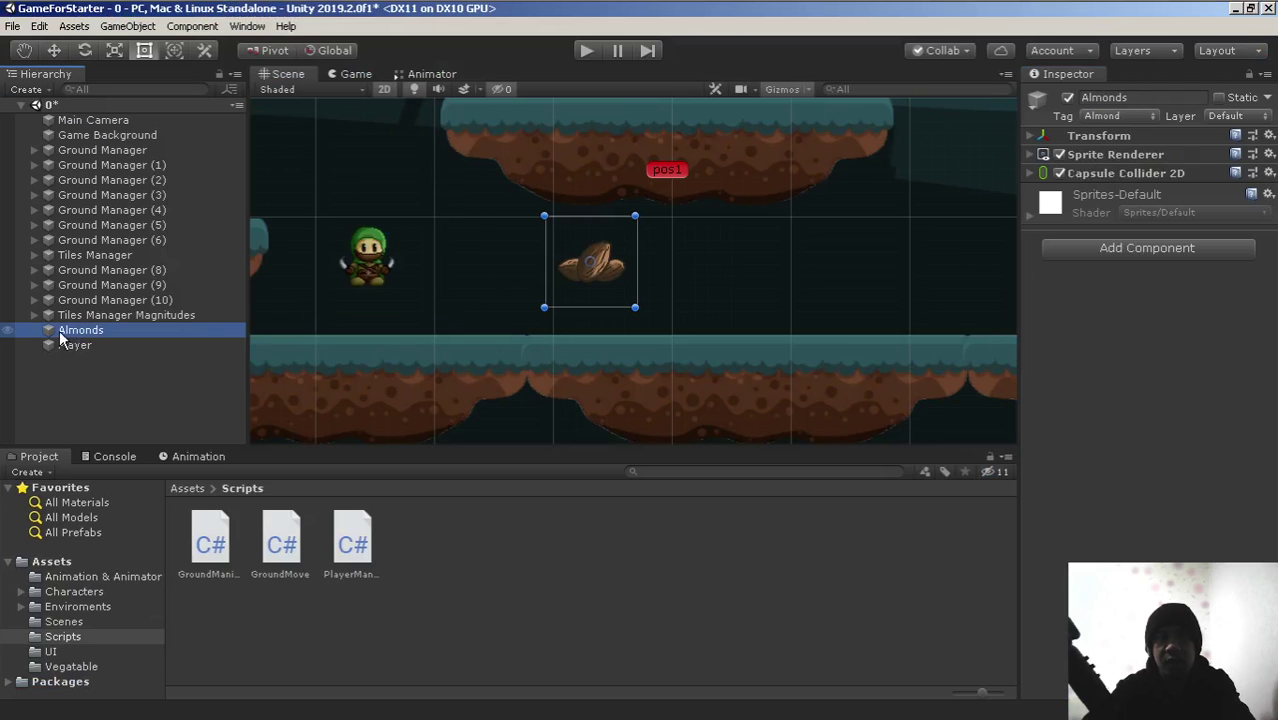
mouse_move(340, 8)
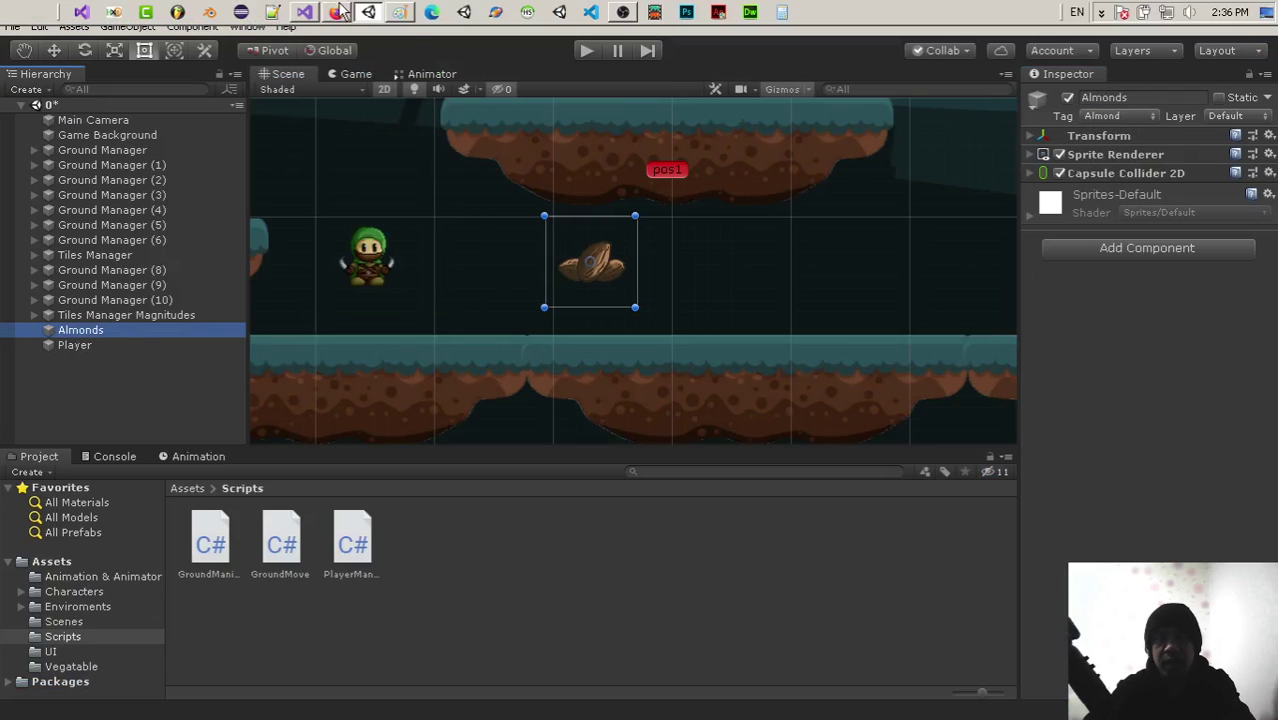
left_click(302, 12)
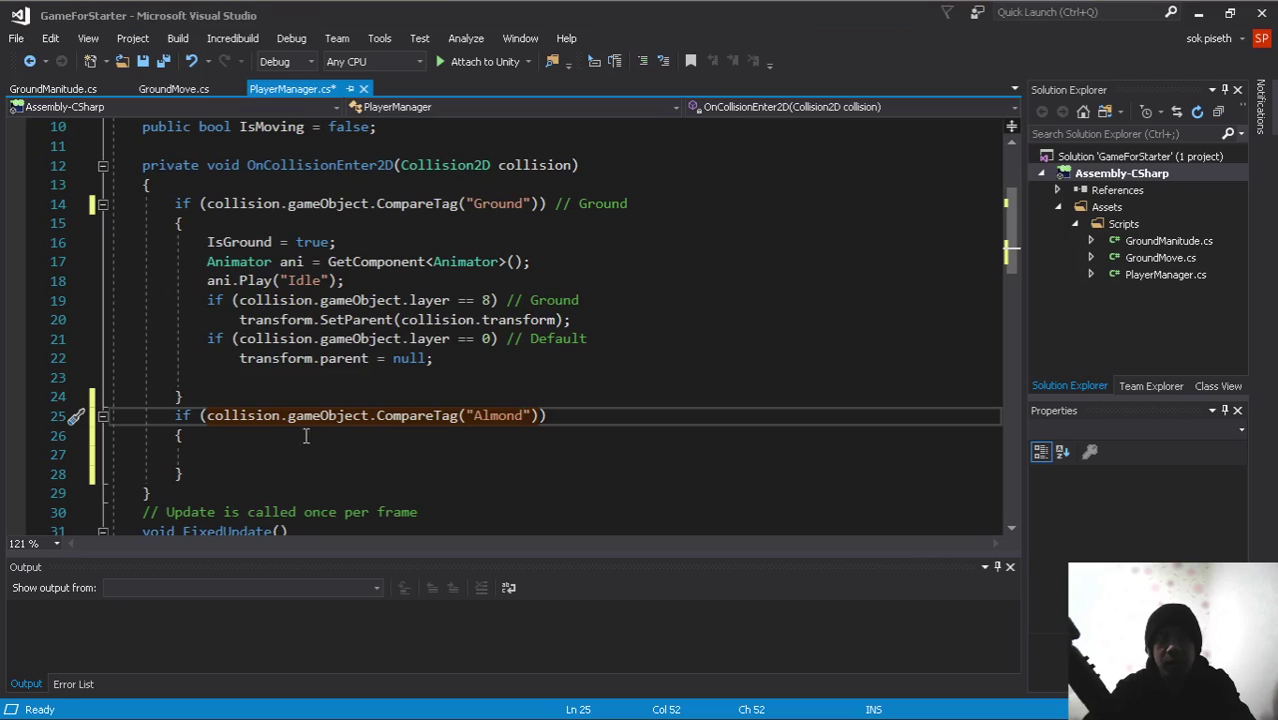
Write the statement Destroy(collision.gameObject); inside the Almond if block.
left_click(294, 453)
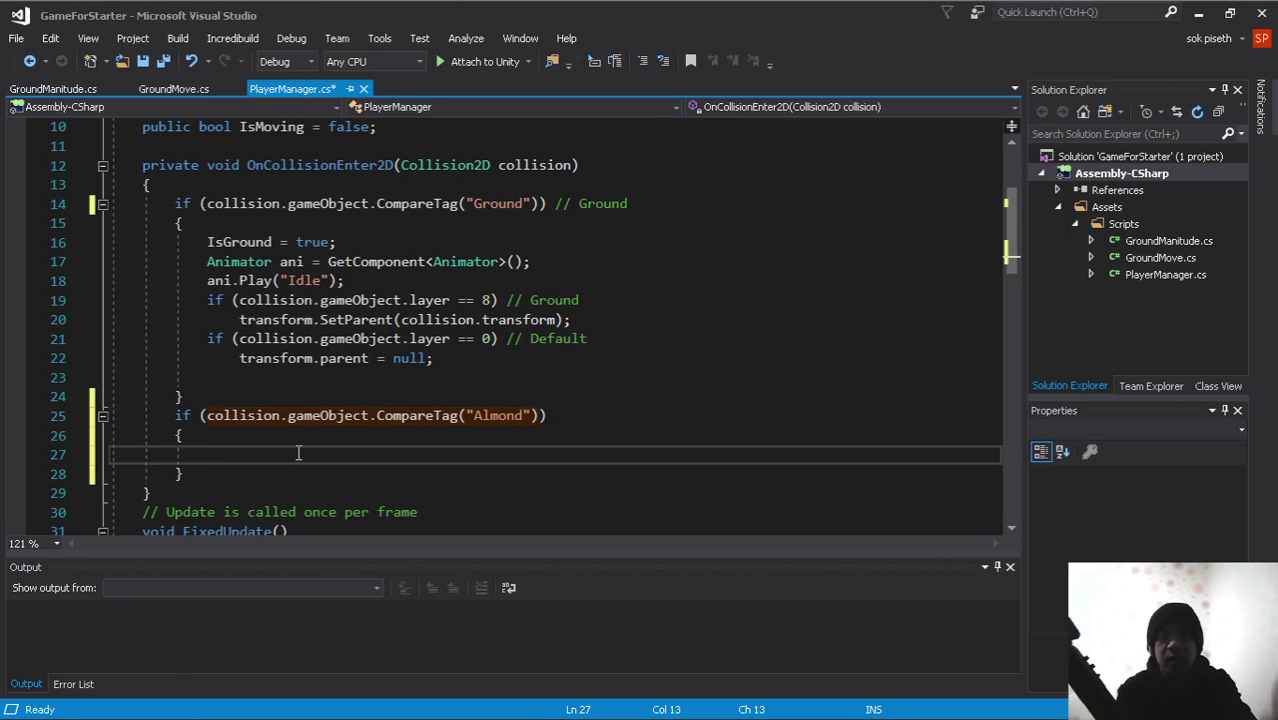
type("Destroy(")
type("gam")
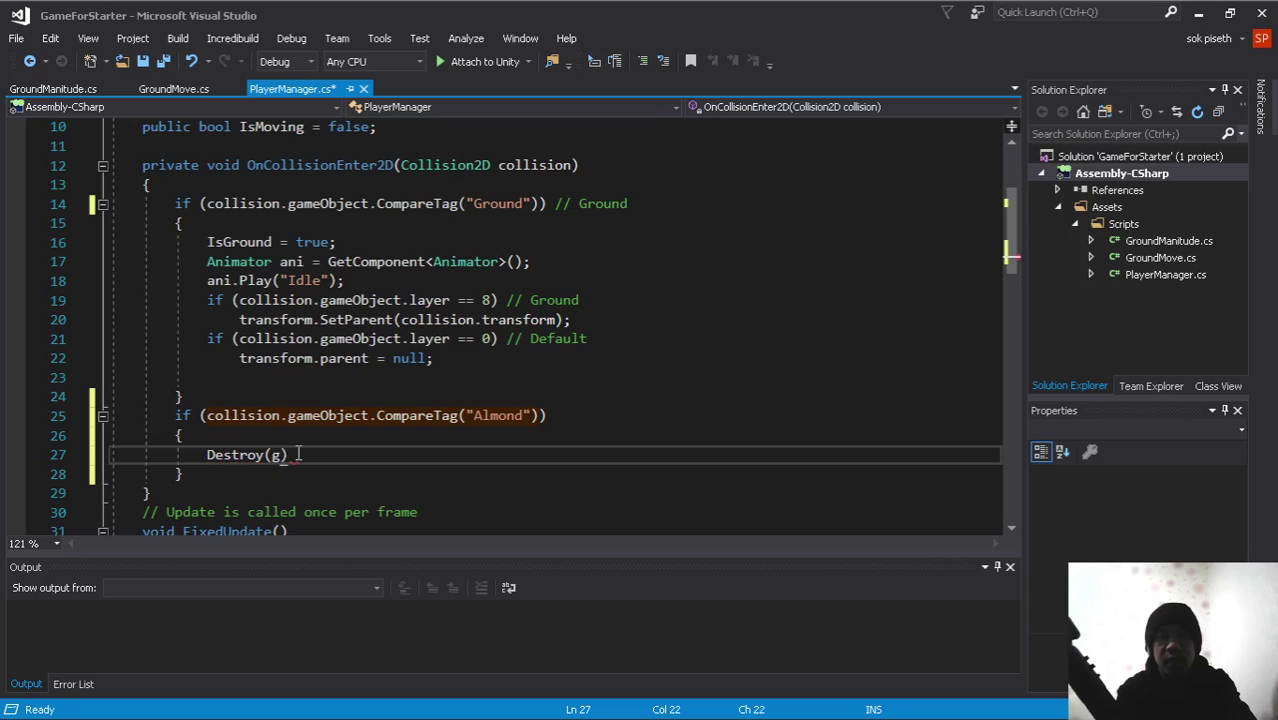
key("BackSpace")
key("BackSpace")
key("BackSpace")
type("clo")
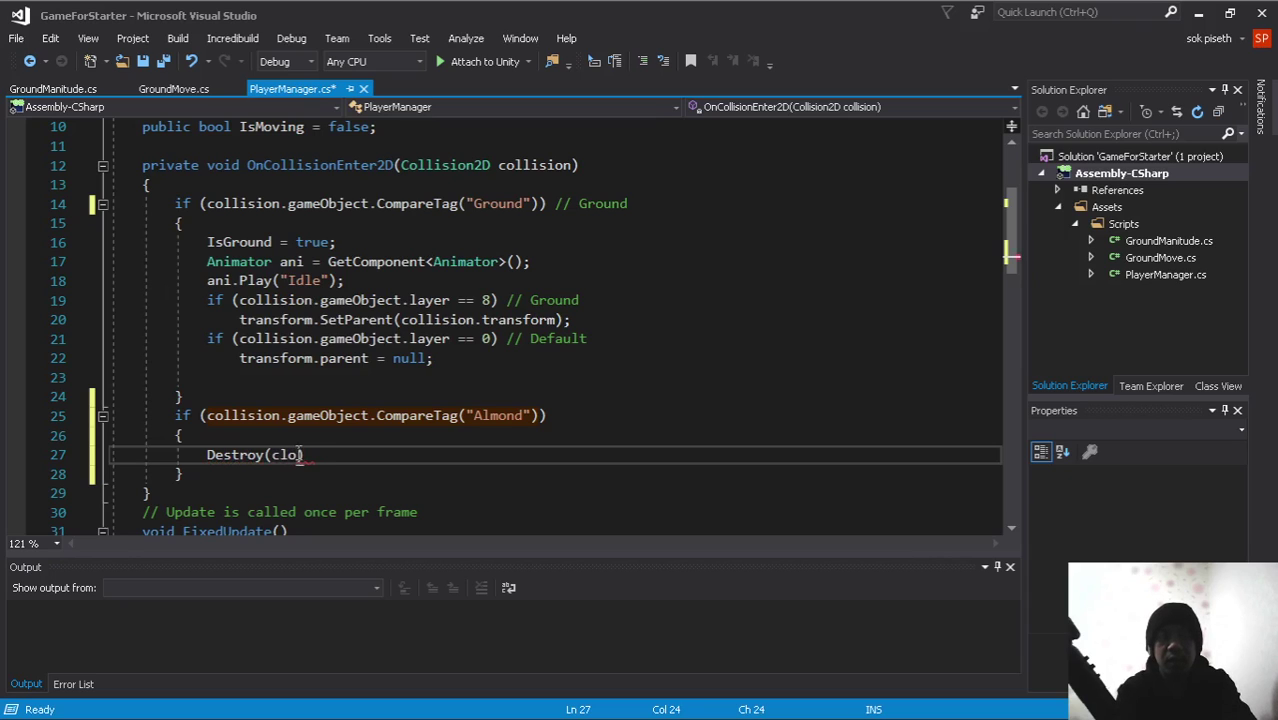
key("BackSpace")
key("BackSpace")
key("BackSpace")
type("Clo")
key("BackSpace")
key("BackSpace")
key("BackSpace")
type("collision")
type(".gameObject")
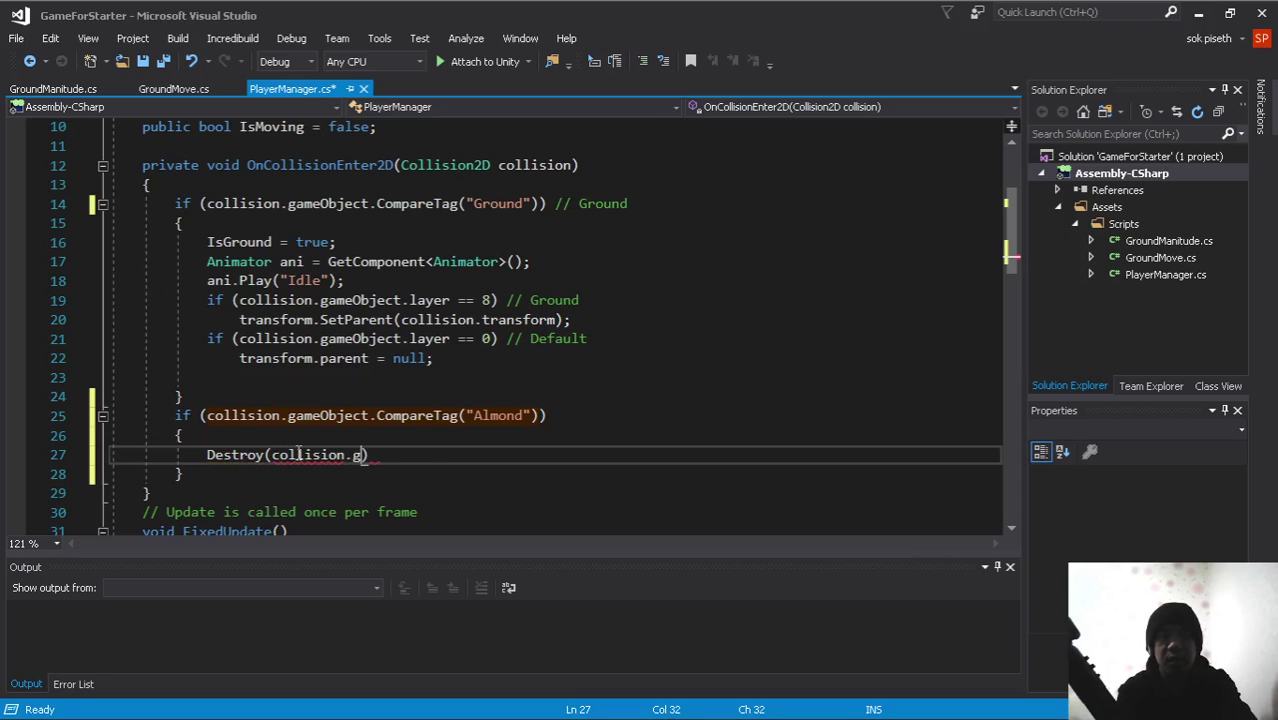
type(")")
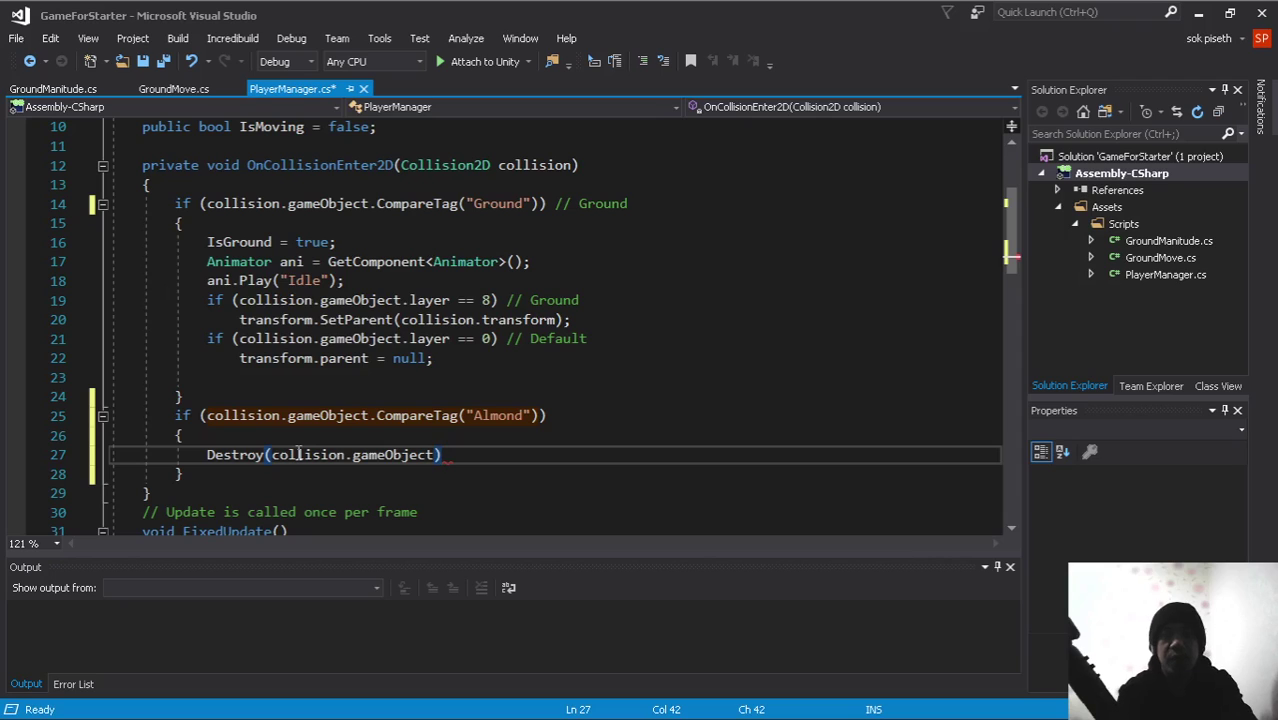
type(";")
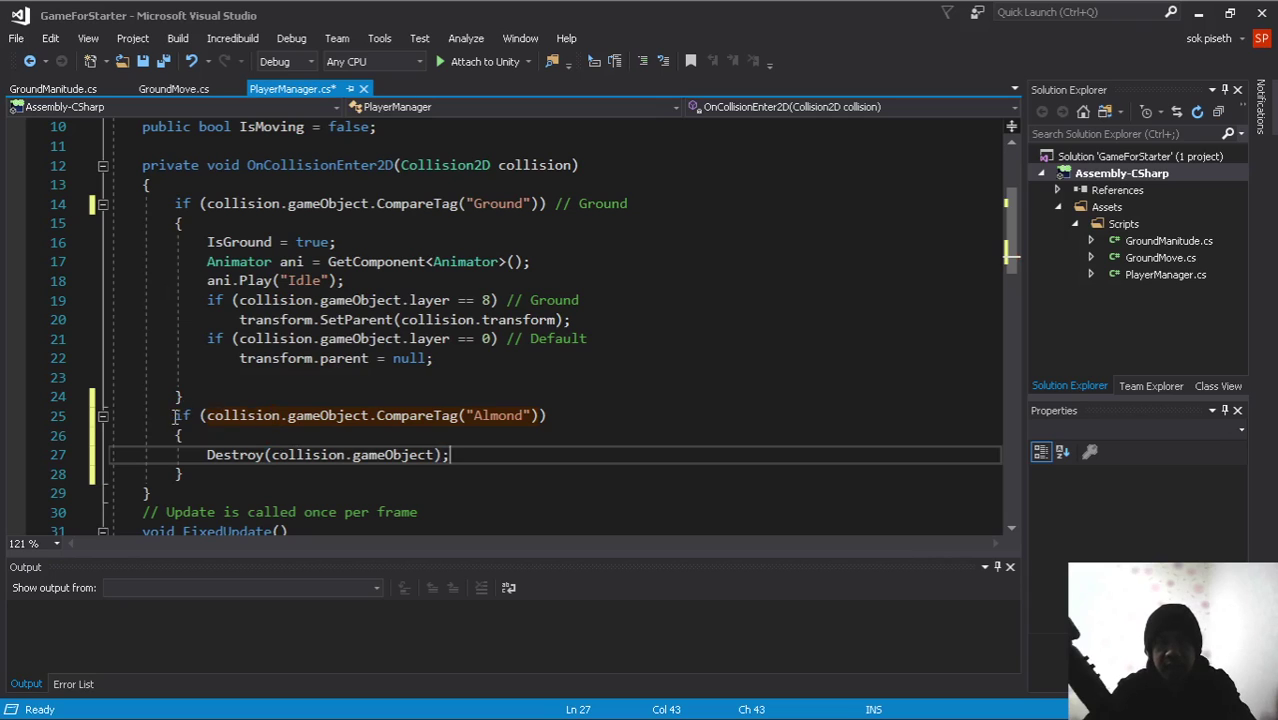
Review the Almond condition, the OnCollisionEnter2D declaration and the Destroy statement in the script.
left_click_drag(177, 415, 555, 415)
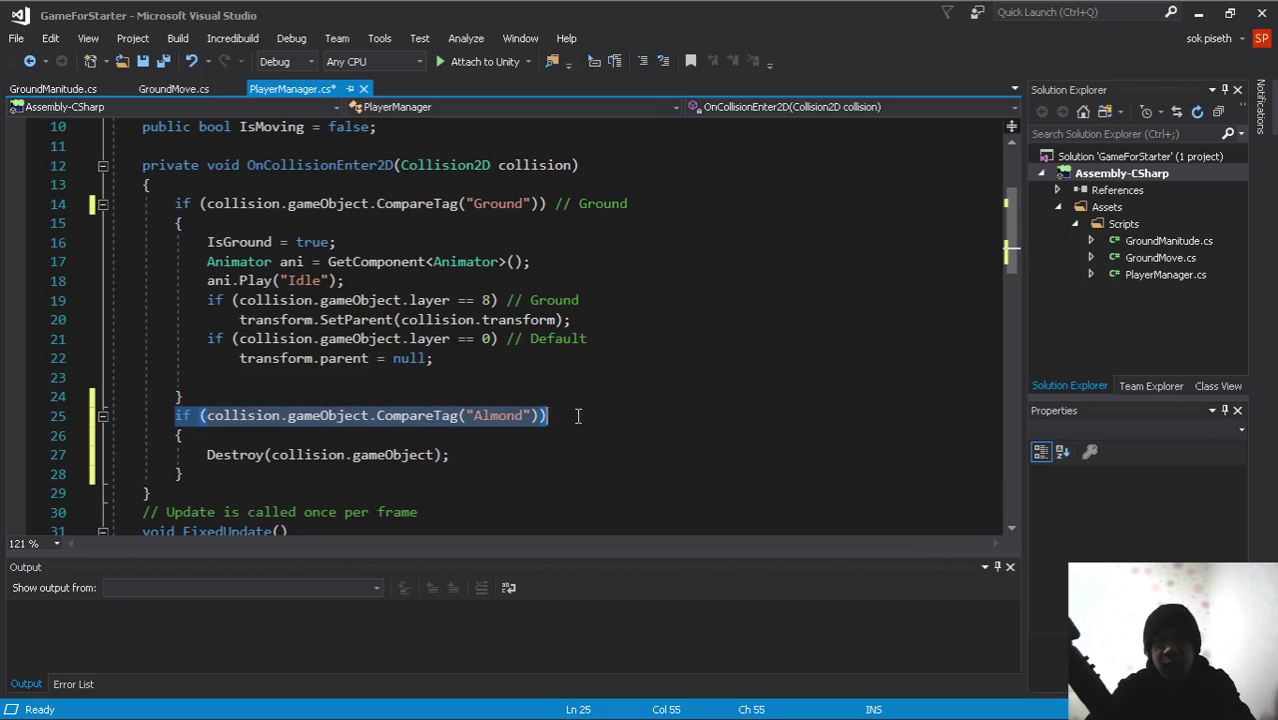
left_click(455, 437)
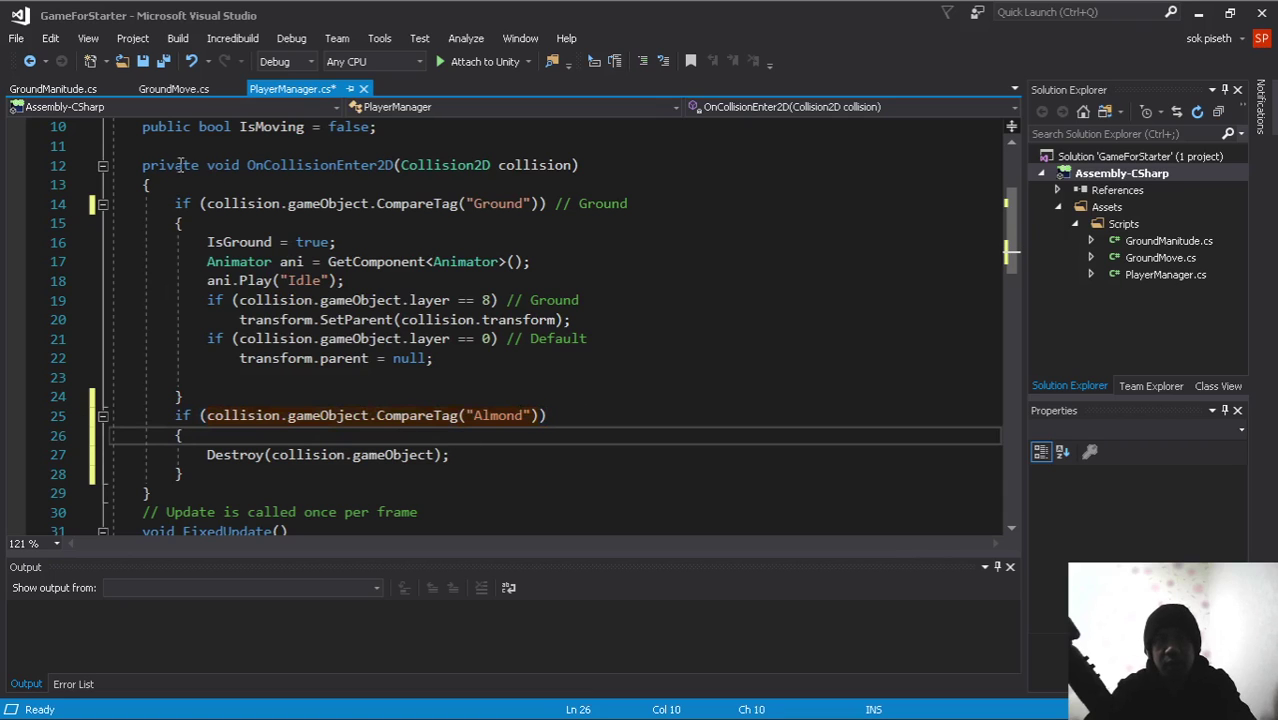
left_click_drag(143, 166, 400, 180)
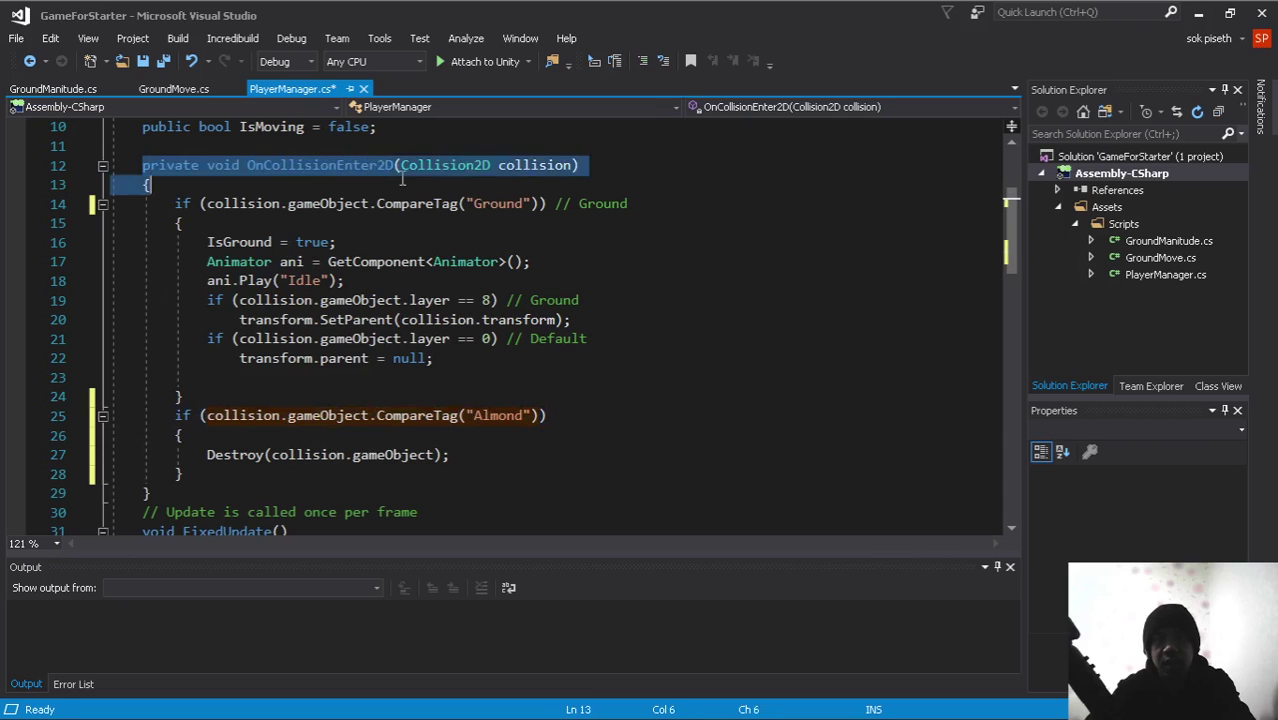
left_click(440, 415)
left_click_drag(210, 463, 490, 456)
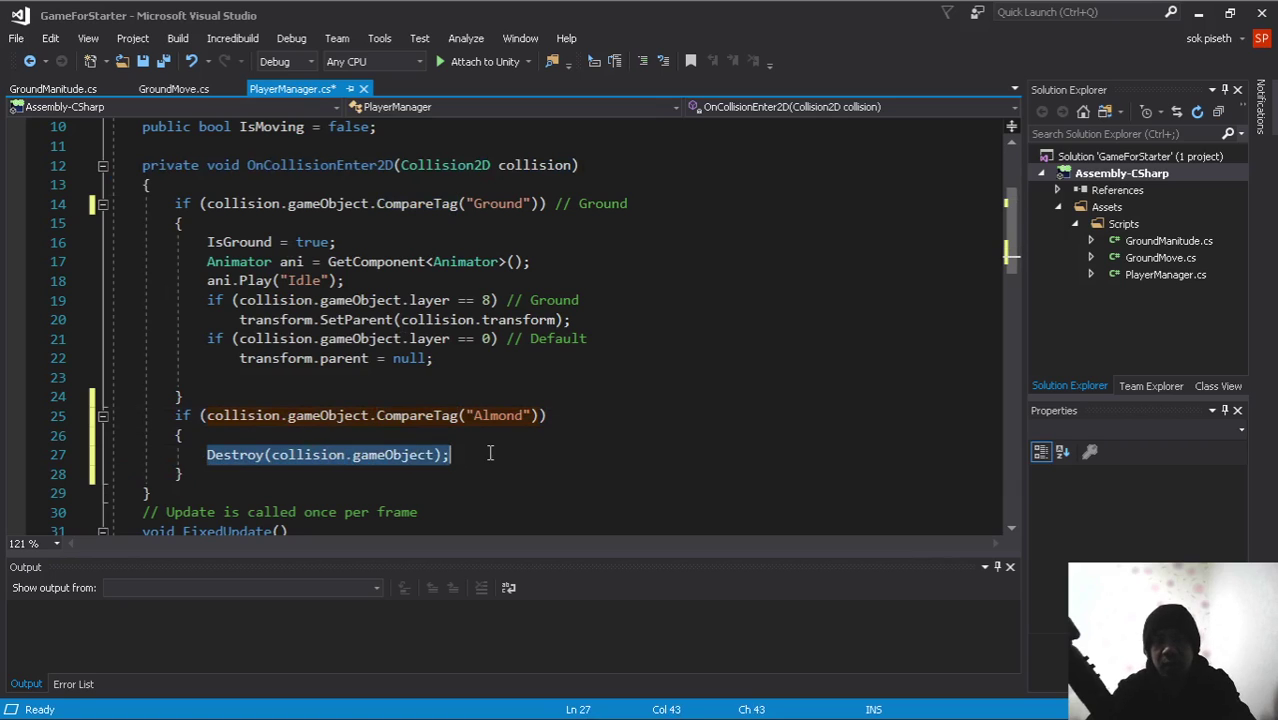
Save all script files, and in Unity run the game to test collecting the almonds, ending with play mode stopped.
left_click(164, 57)
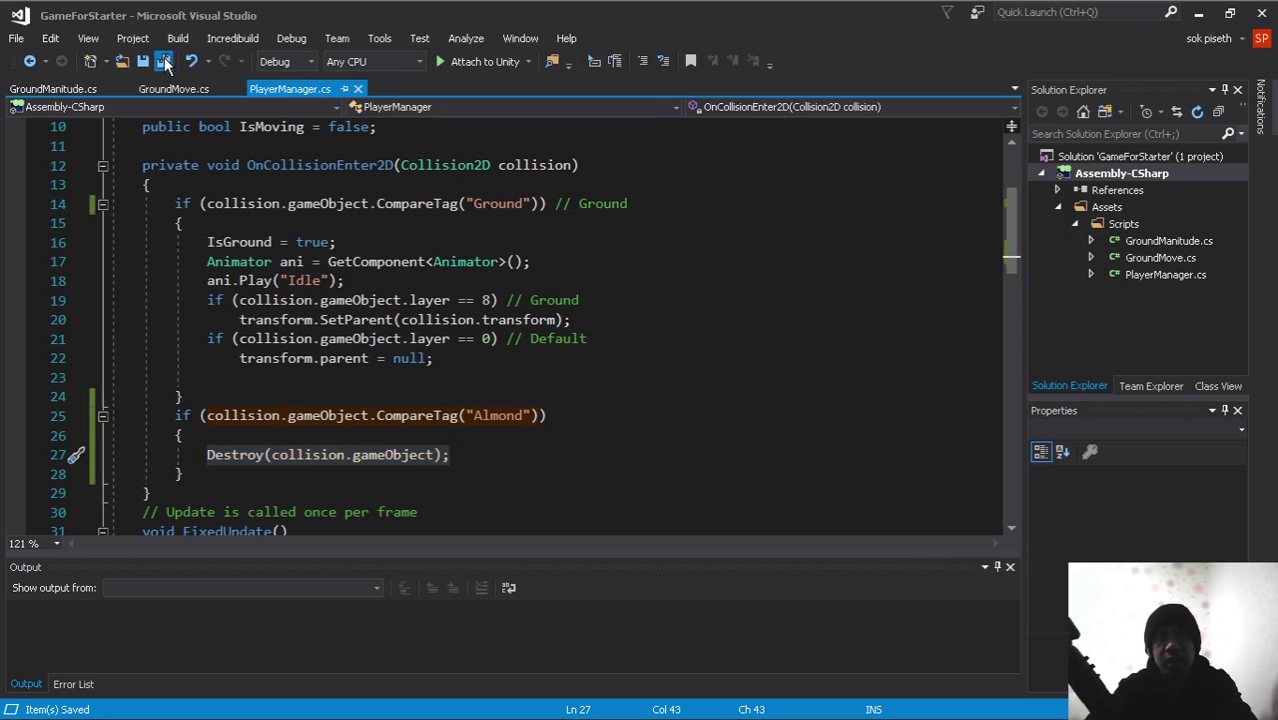
key("alt+Tab")
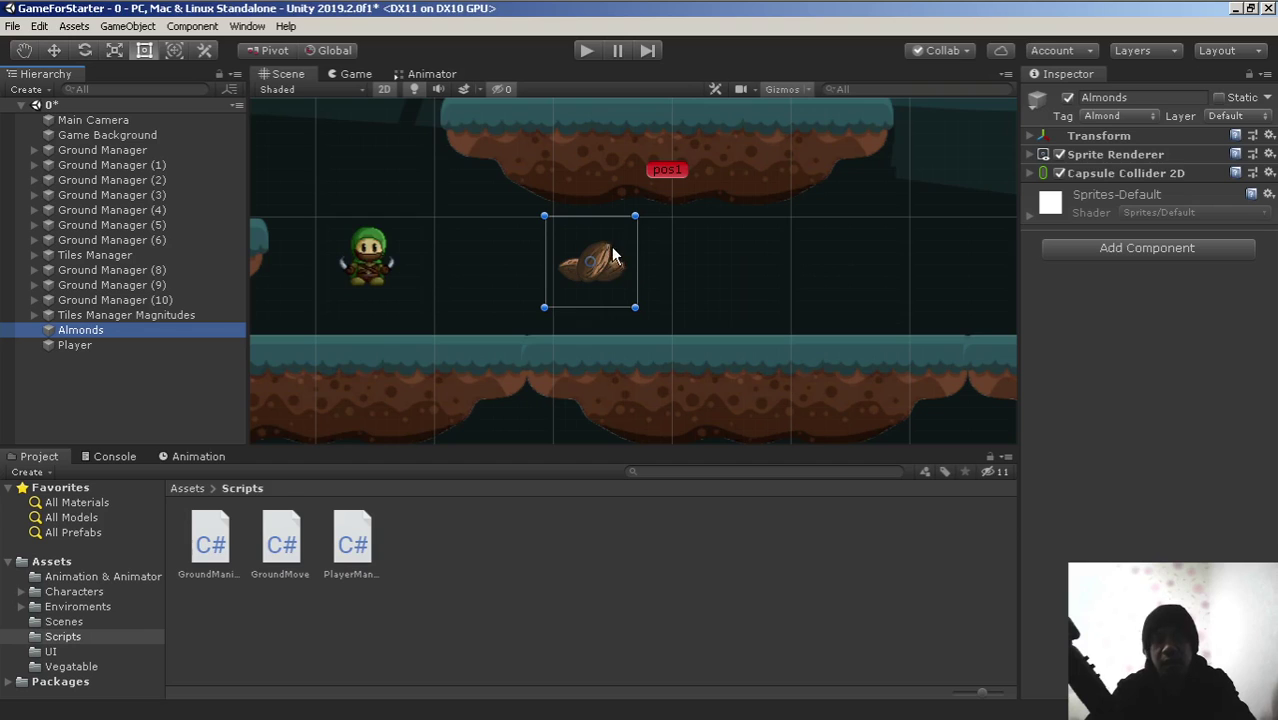
left_click(588, 51)
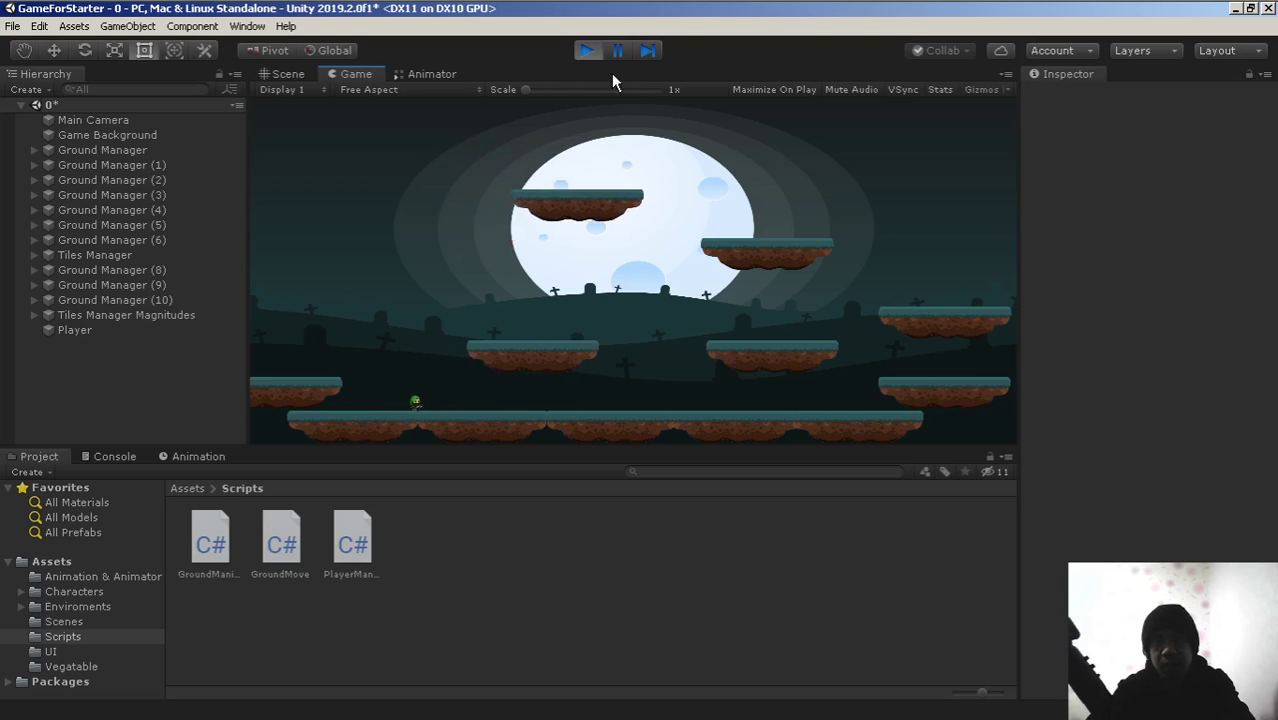
left_click(587, 50)
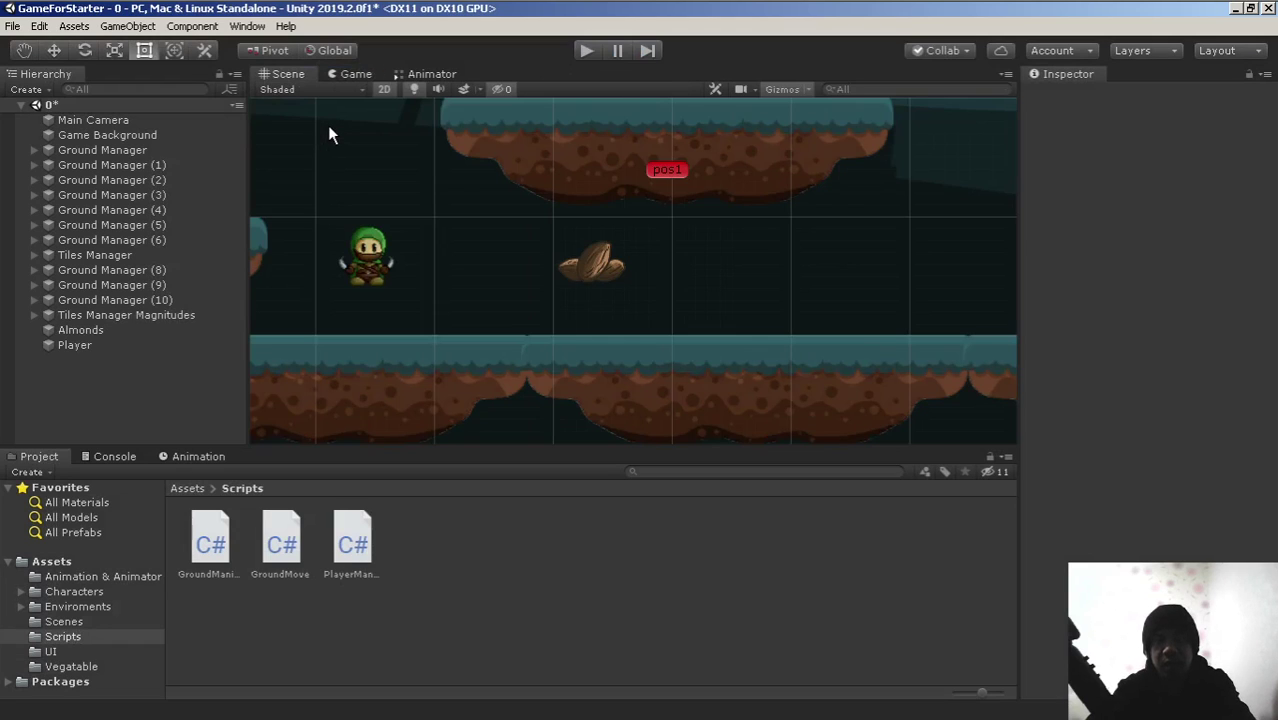
Duplicate the Almonds object, move the copy above the nearest floating platform, and delete that copy.
left_click(80, 330)
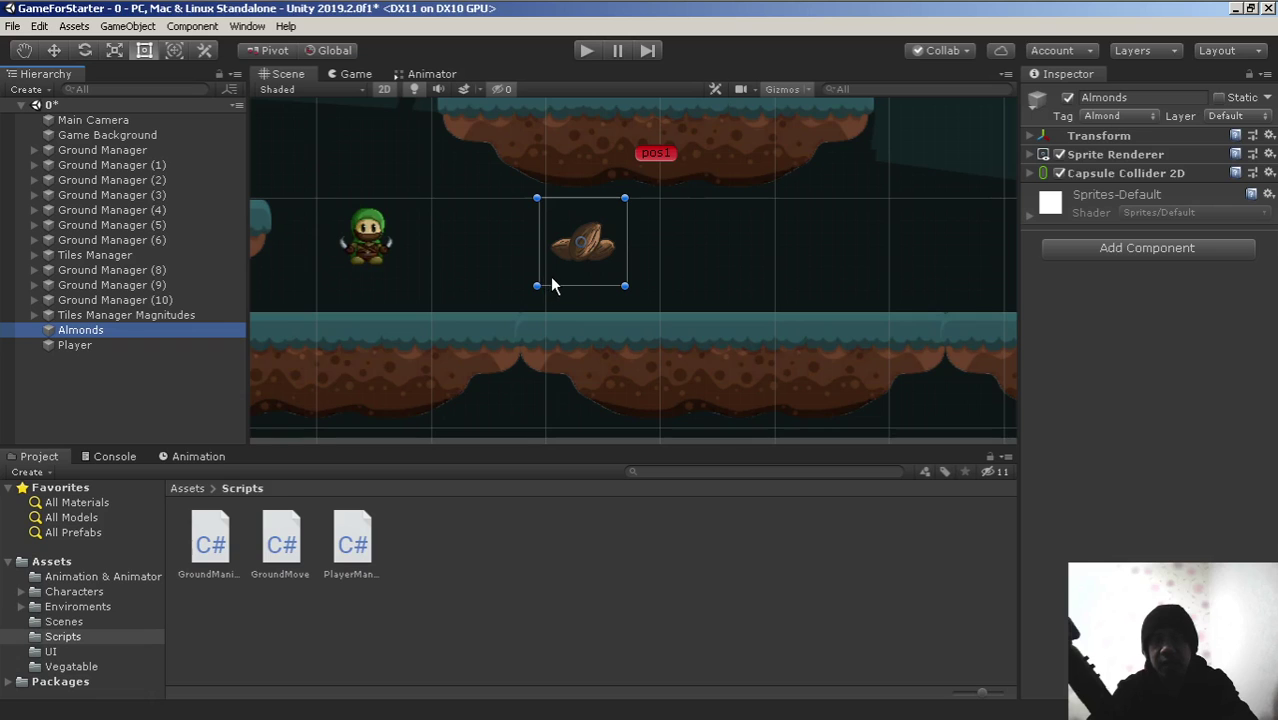
scroll(650, 205, "down", 2)
middle_click_drag(769, 218, 512, 342)
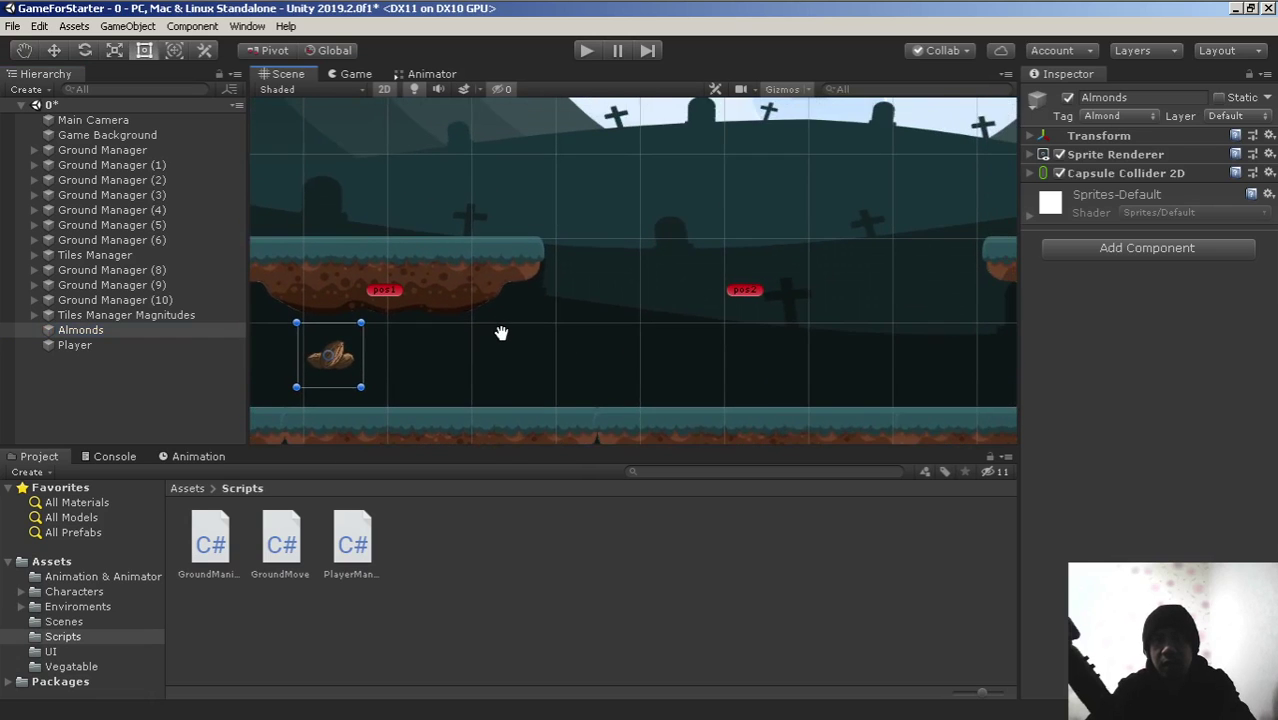
scroll(531, 314, "down", 2)
middle_click_drag(647, 261, 658, 316)
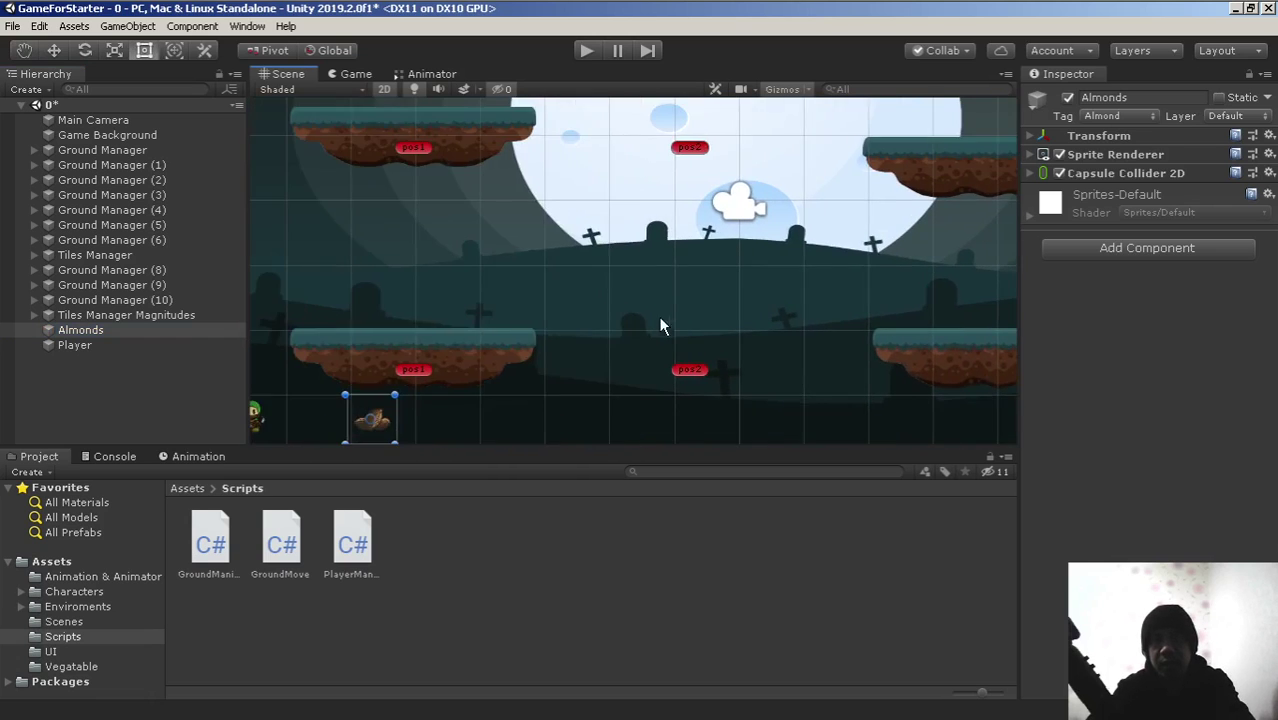
scroll(660, 305, "down", 3)
middle_click_drag(535, 351, 672, 255)
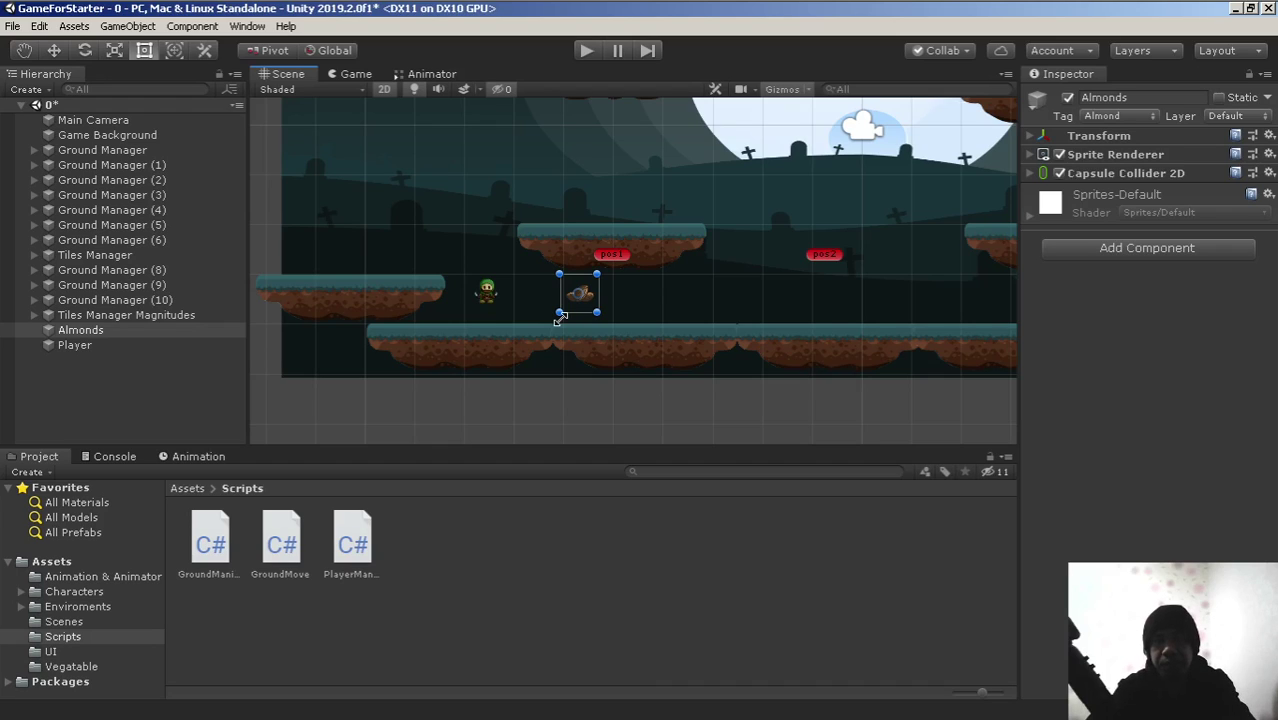
left_click(84, 337)
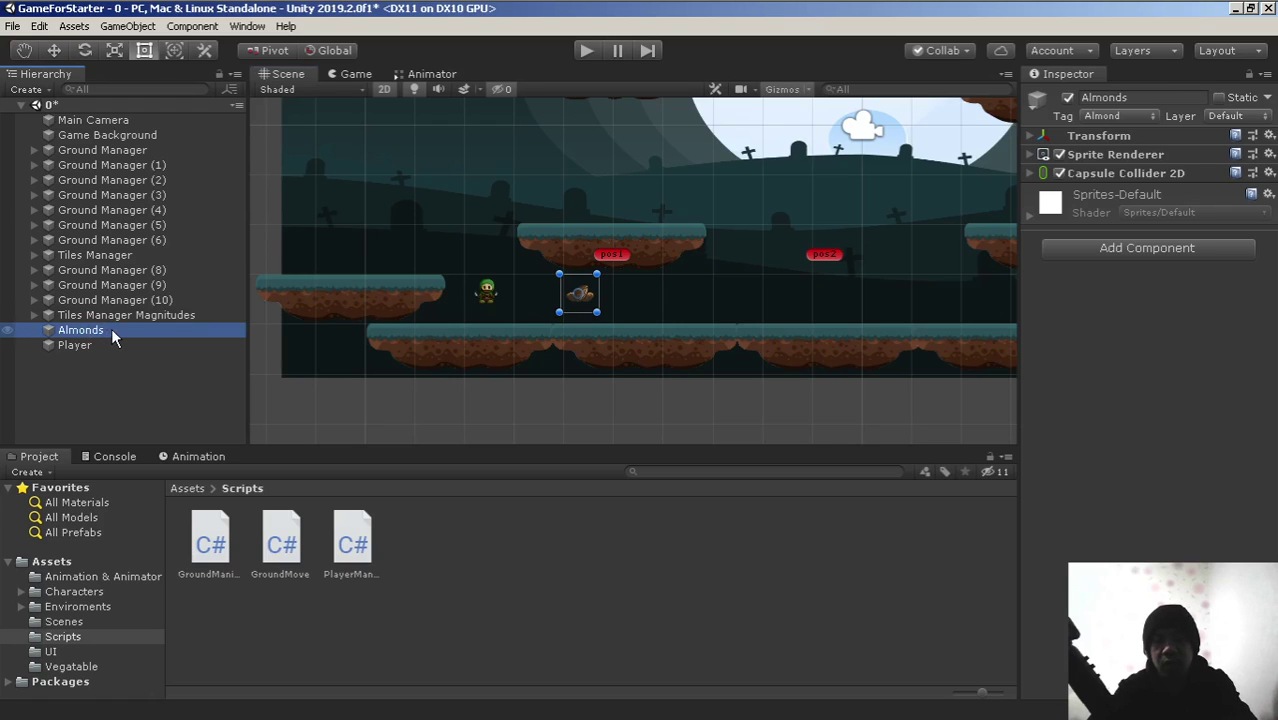
key("ctrl+d")
left_click(56, 50)
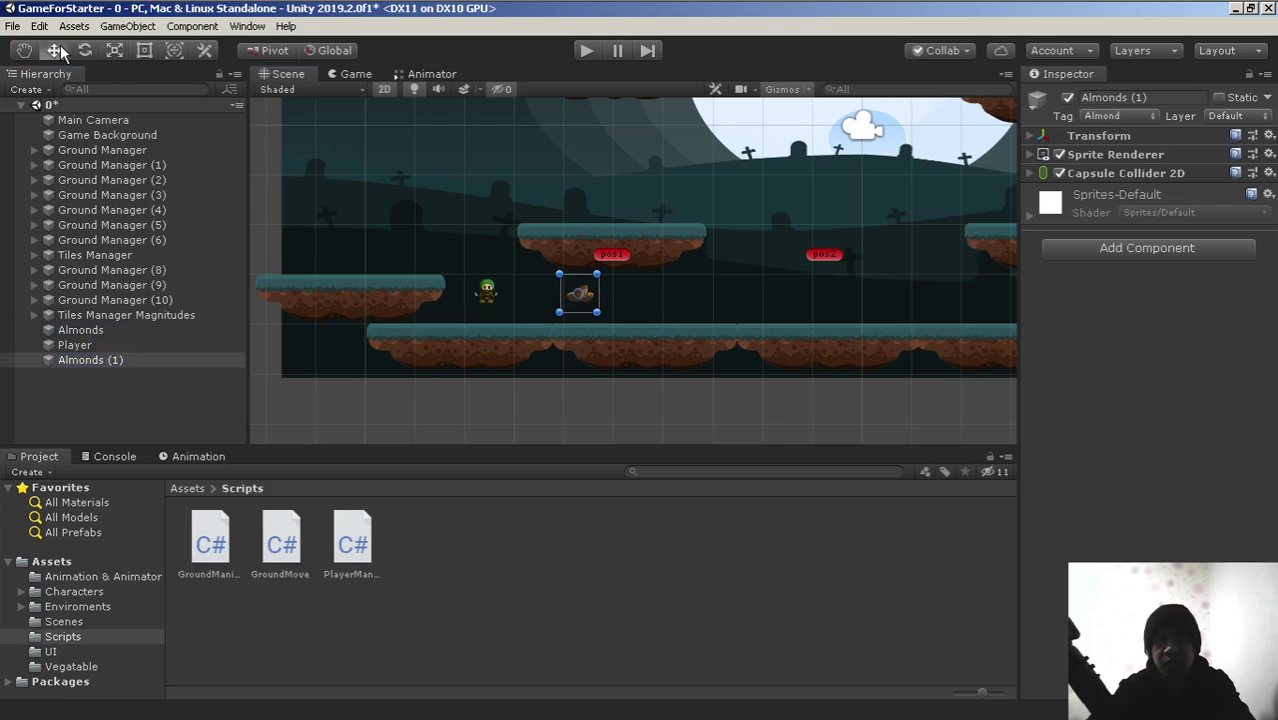
left_click_drag(594, 284, 515, 228)
scroll(680, 160, "up", 3)
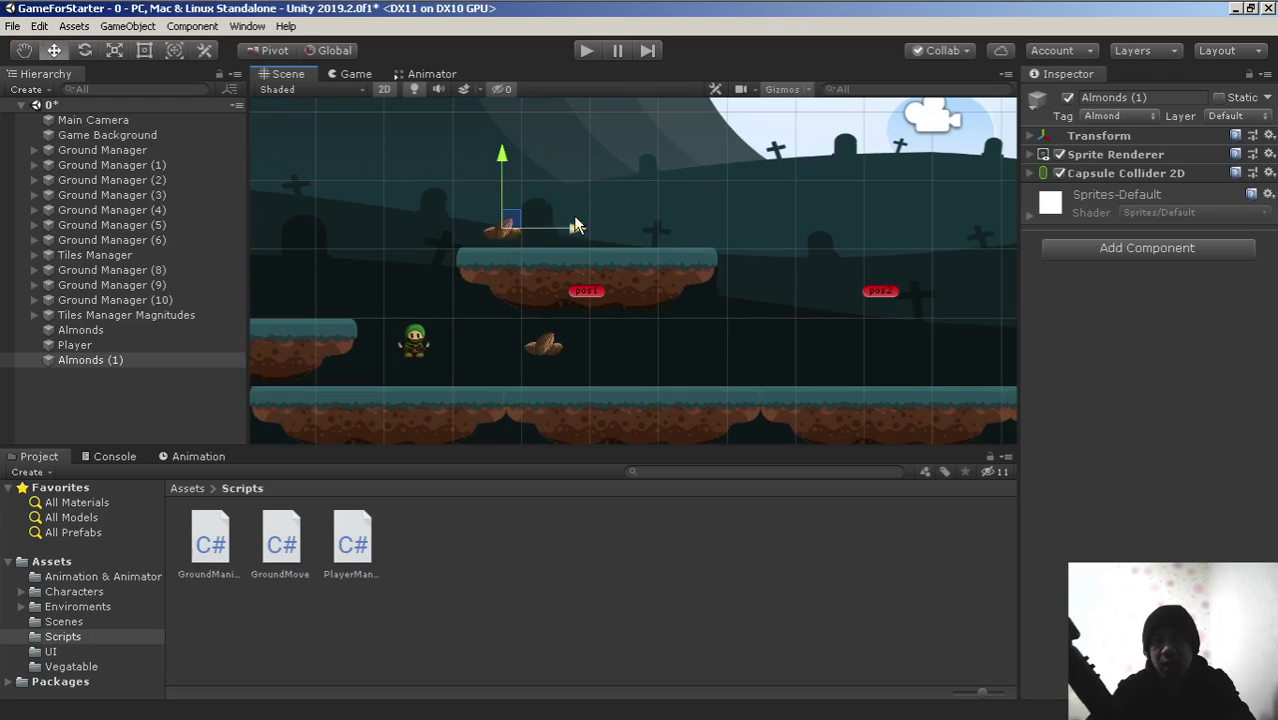
left_click(113, 358)
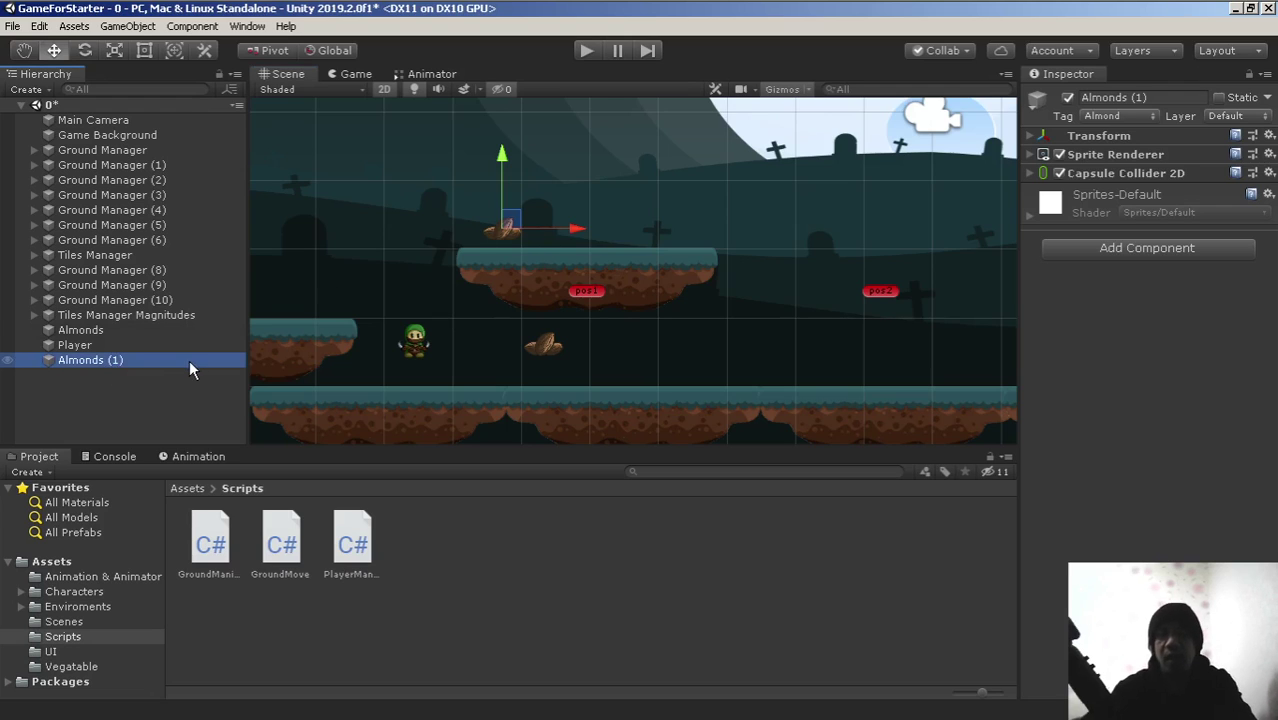
key("Delete")
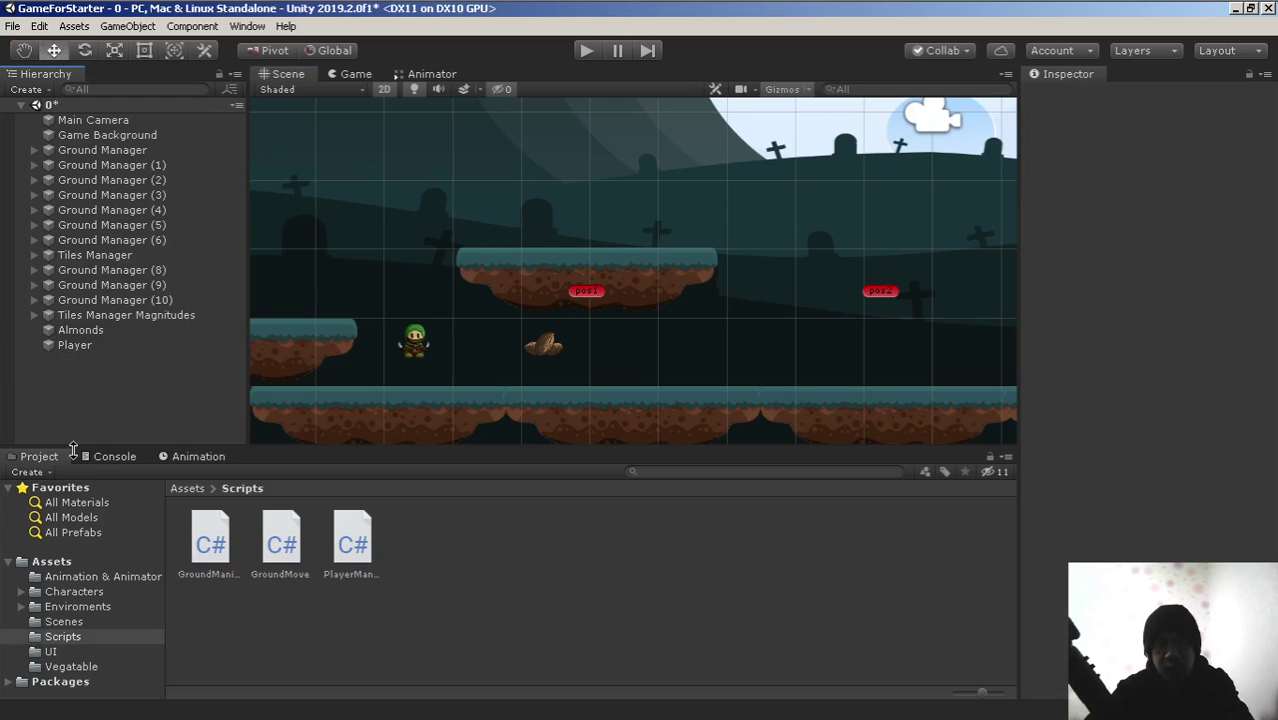
Create a new folder named Prefabs in the Assets folder.
left_click(40, 460)
left_click(52, 563)
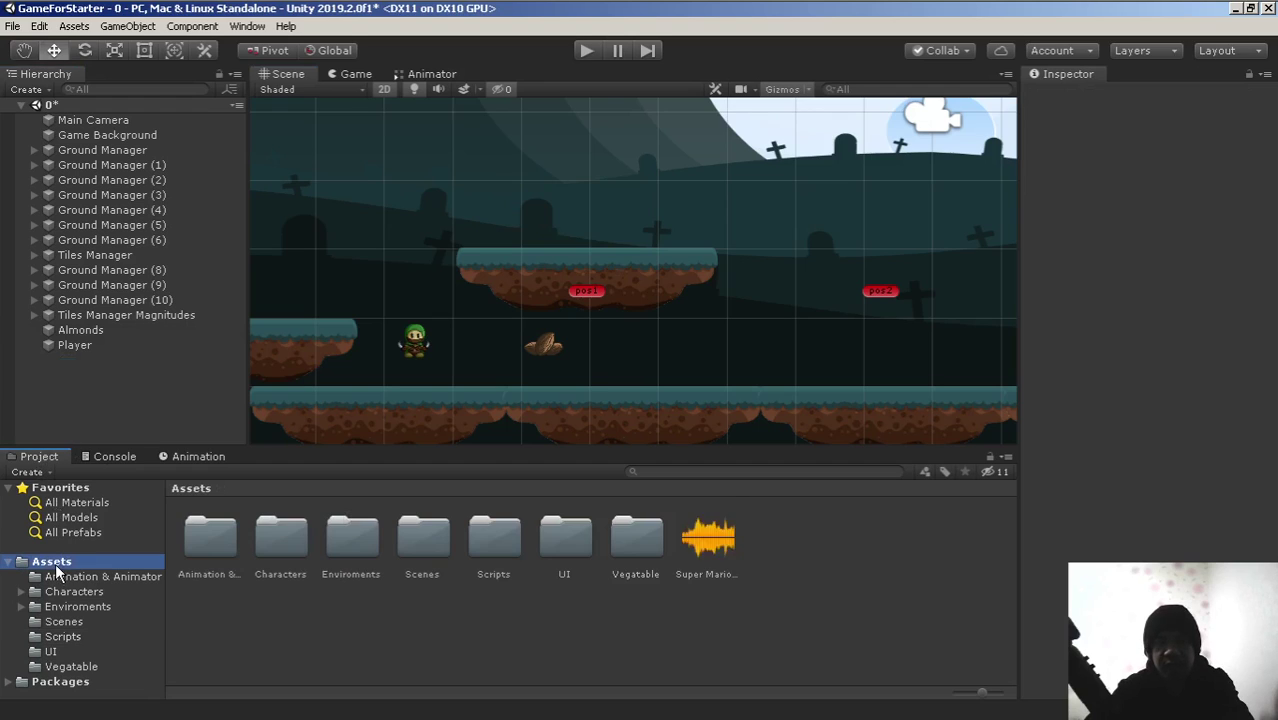
right_click(704, 640)
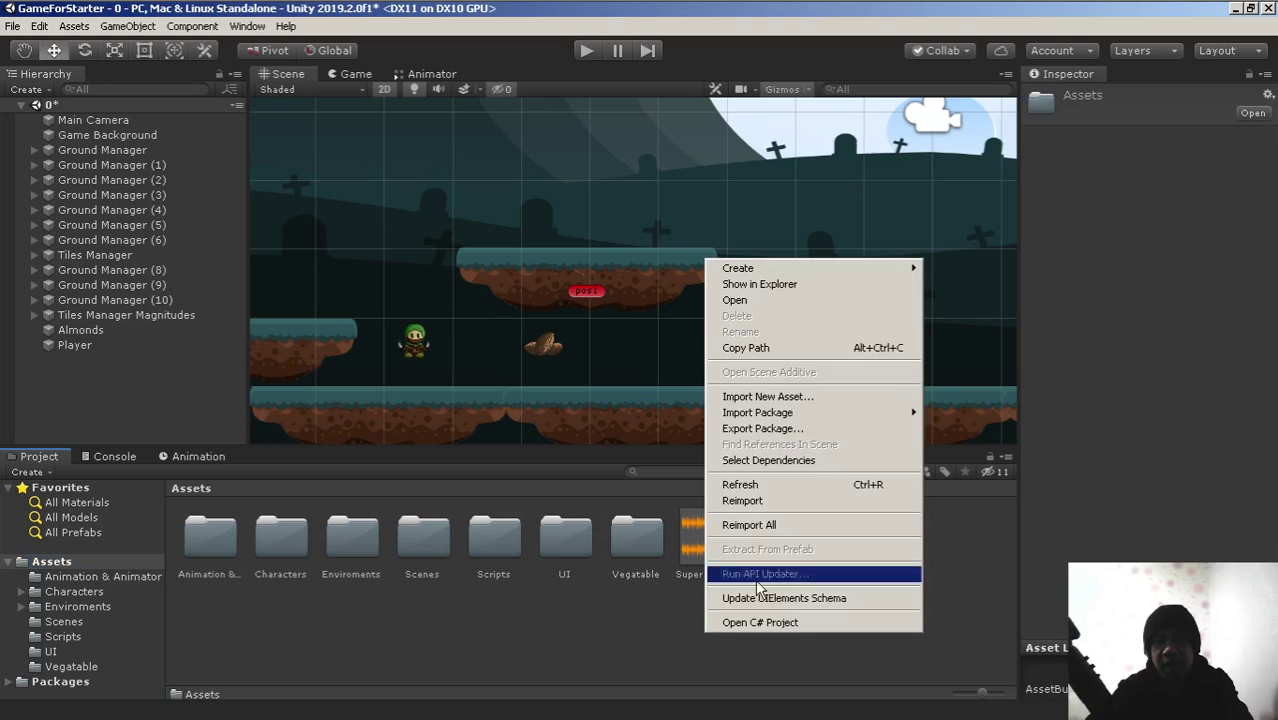
mouse_move(838, 276)
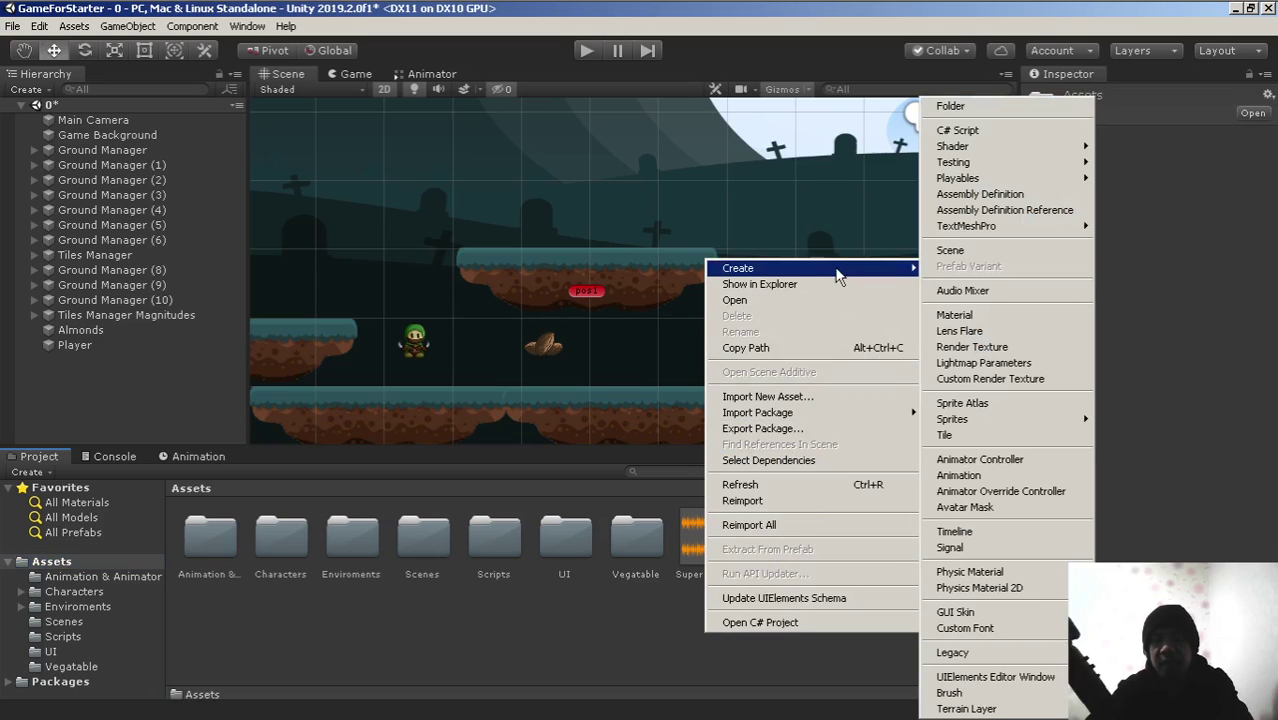
left_click(950, 106)
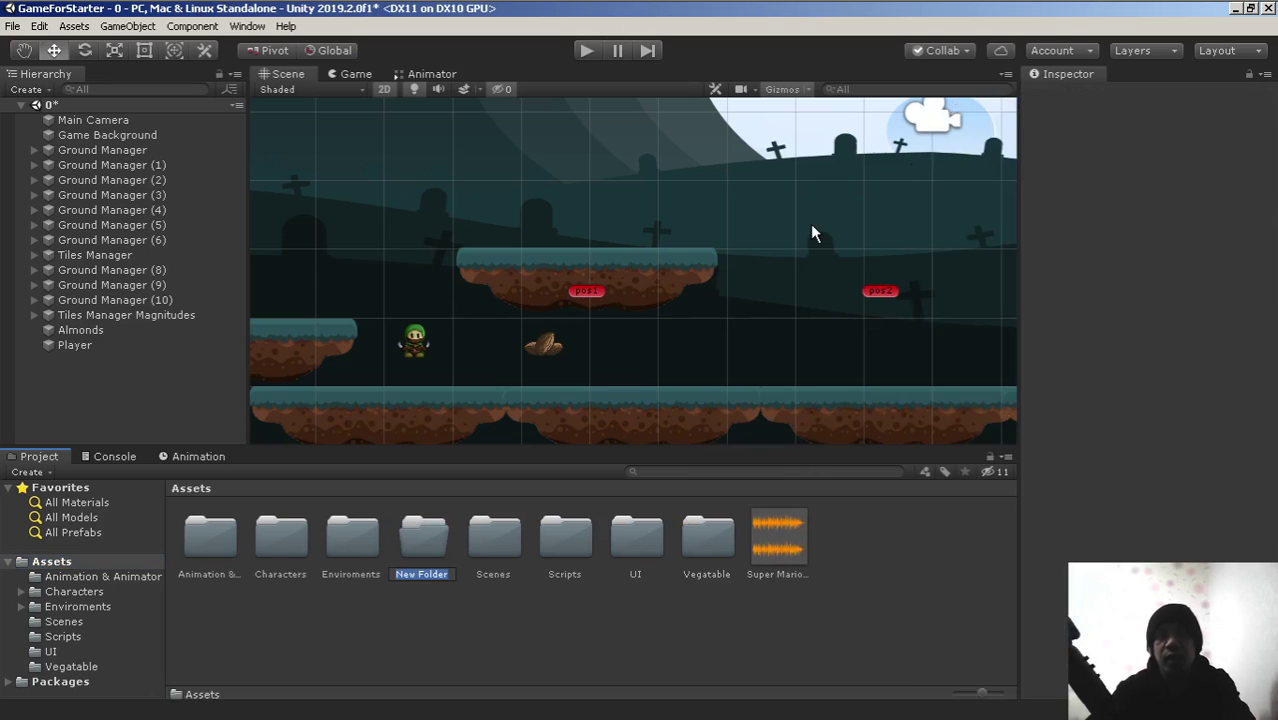
type("Prefabs")
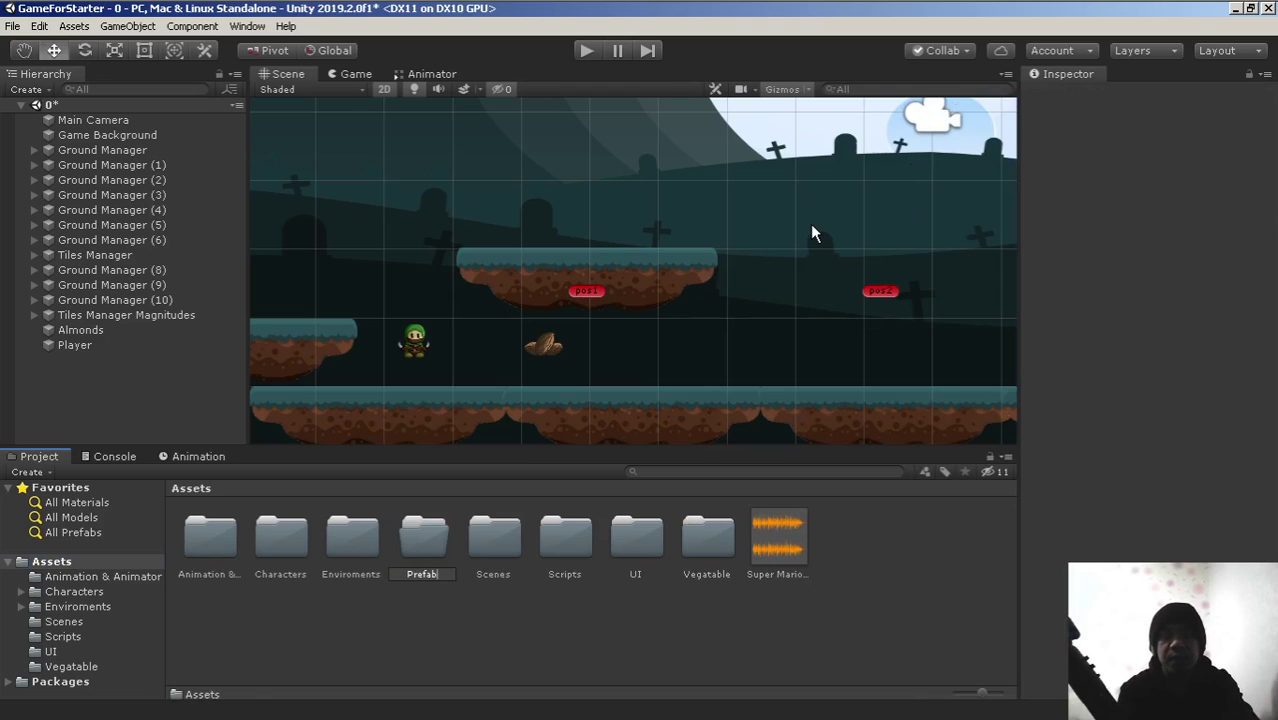
key("Return")
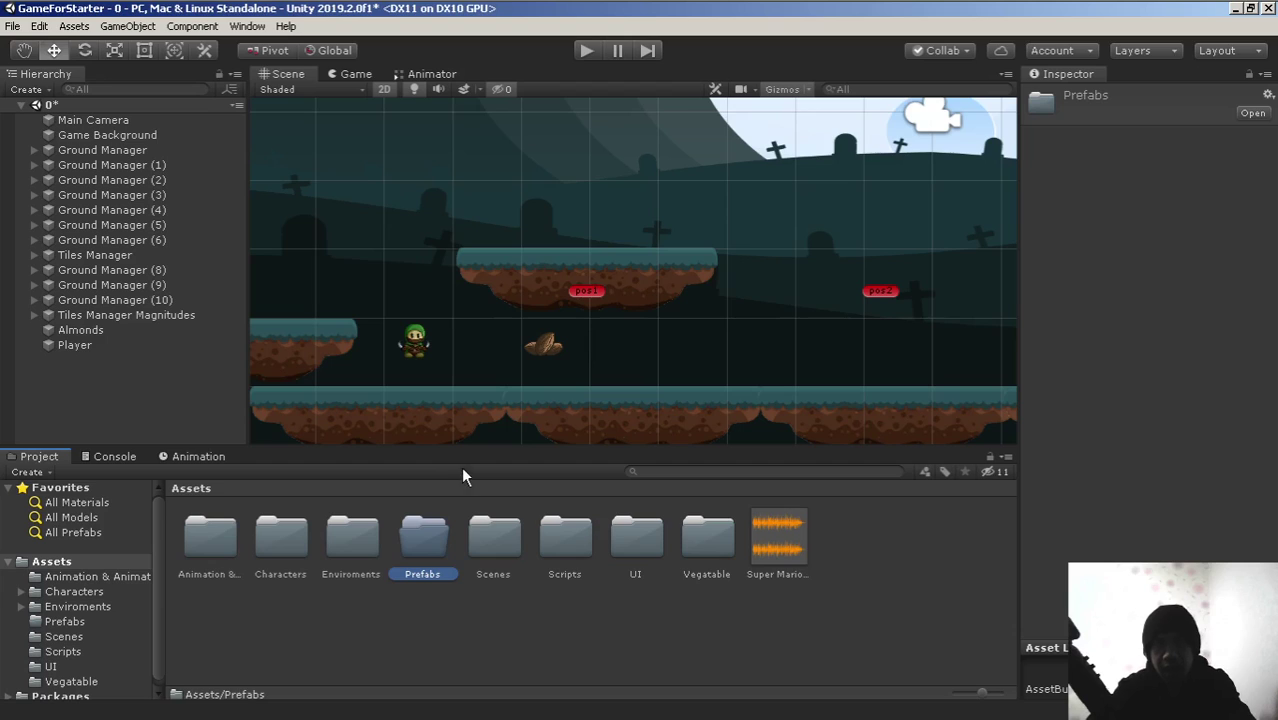
Open the Prefabs folder and make a prefab in it from the scene's Almonds object.
double_click(440, 545)
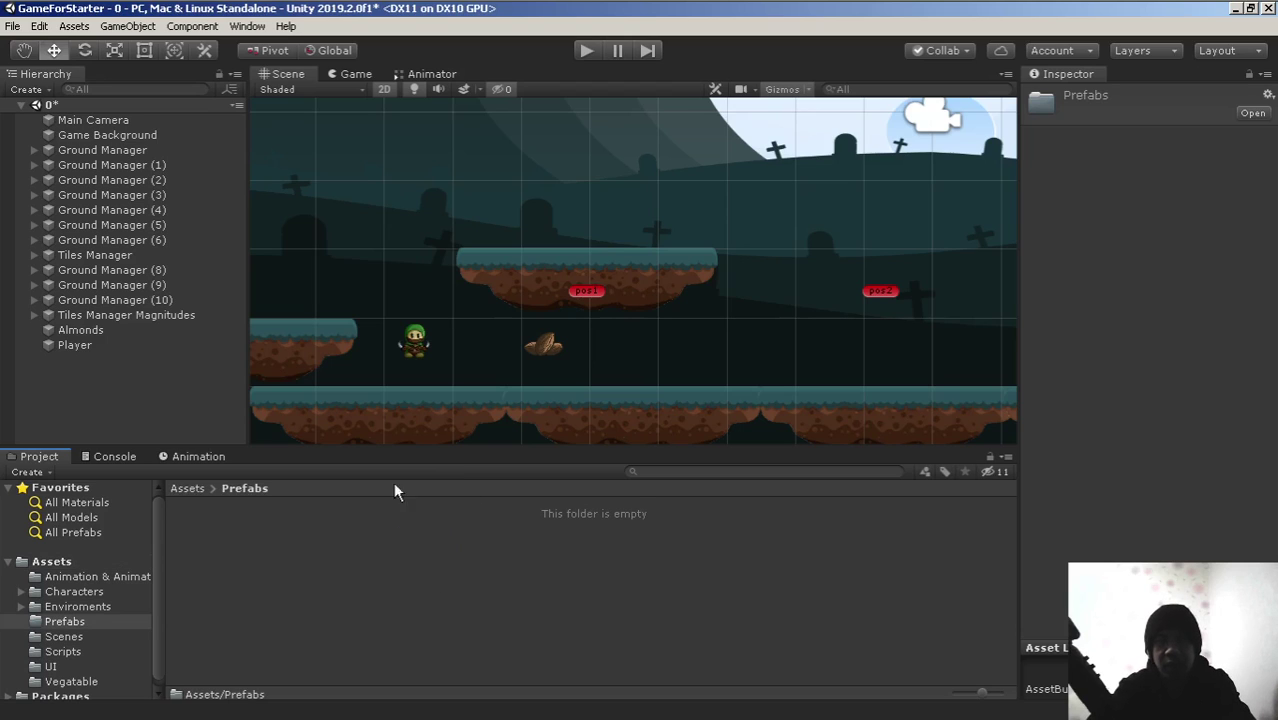
left_click(91, 330)
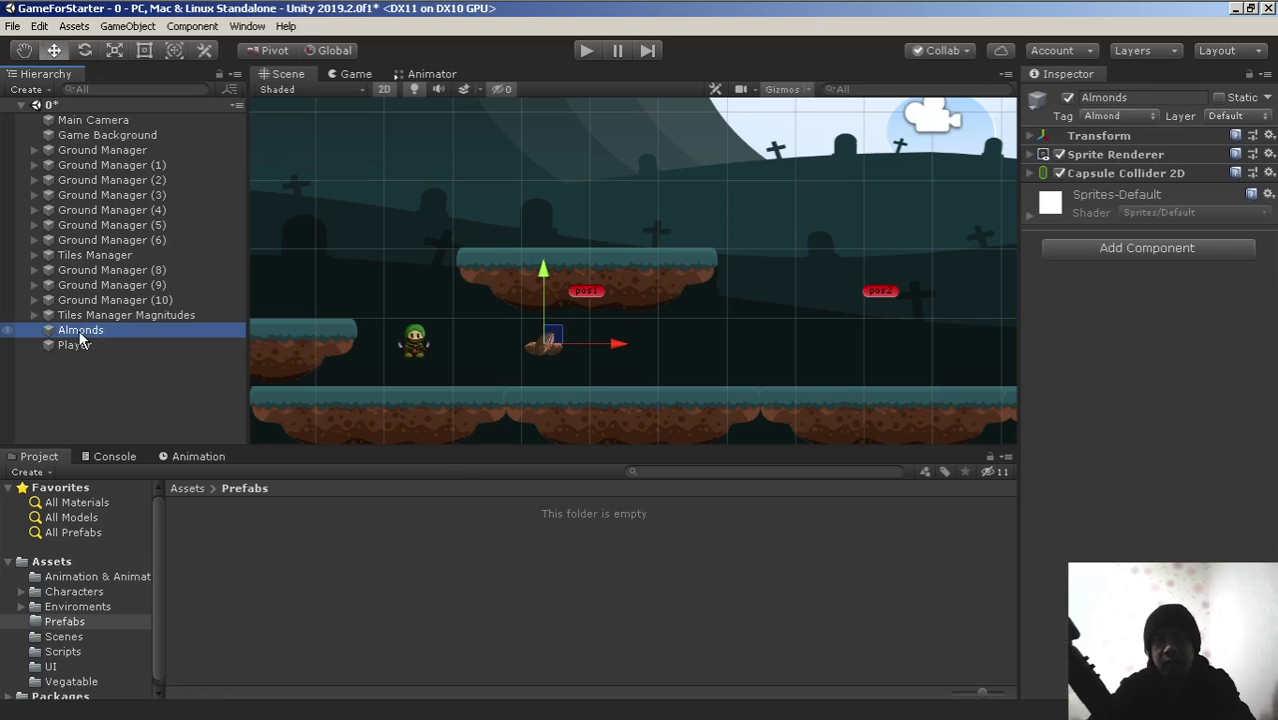
left_click_drag(79, 332, 297, 567)
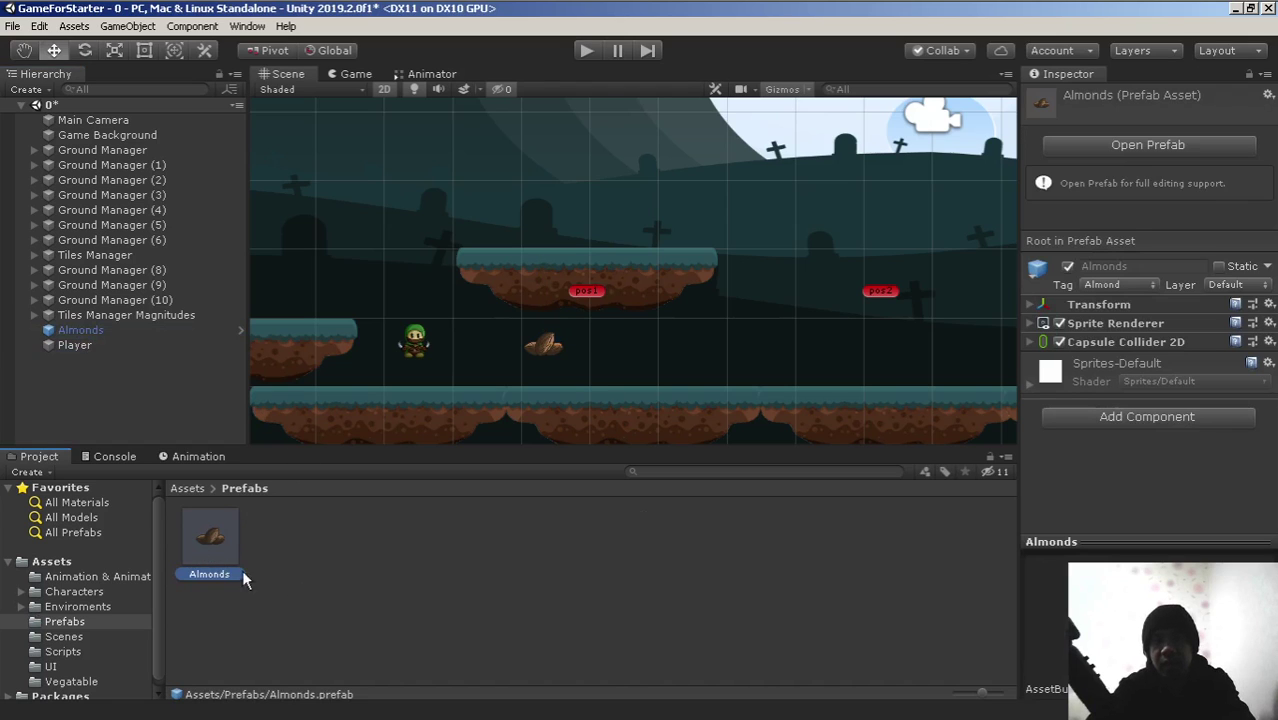
Lower the Almonds object in the scene so that it sits just above the ground.
scroll(451, 310, "up", 3)
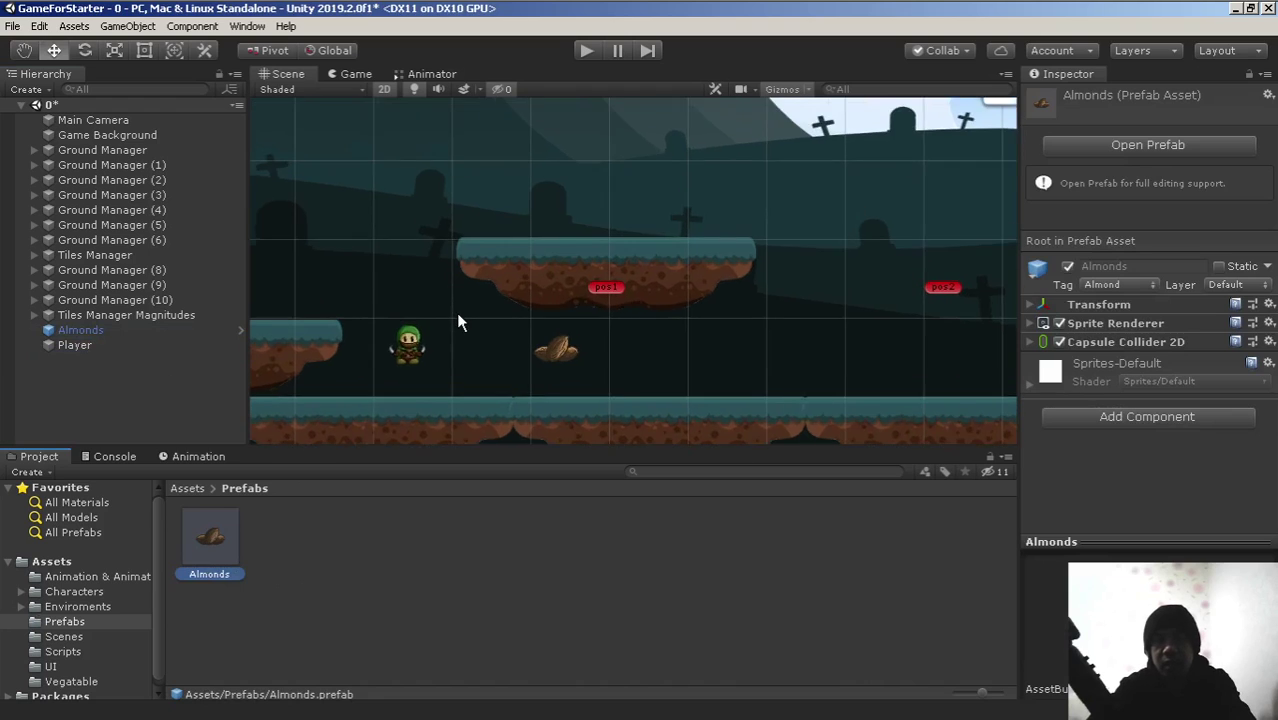
left_click(83, 329)
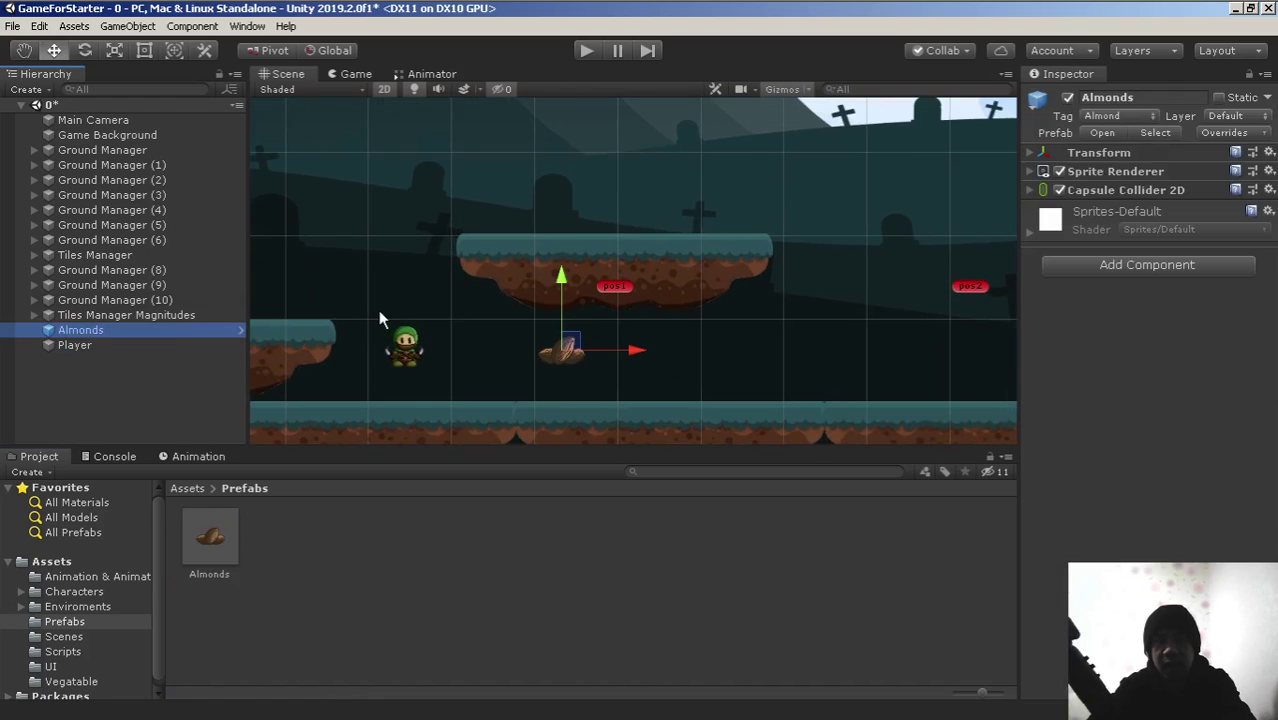
left_click_drag(562, 276, 558, 314)
Place two instances of the Almonds prefab along the ground, spaced out beyond the original almonds.
scroll(516, 313, "down", 2)
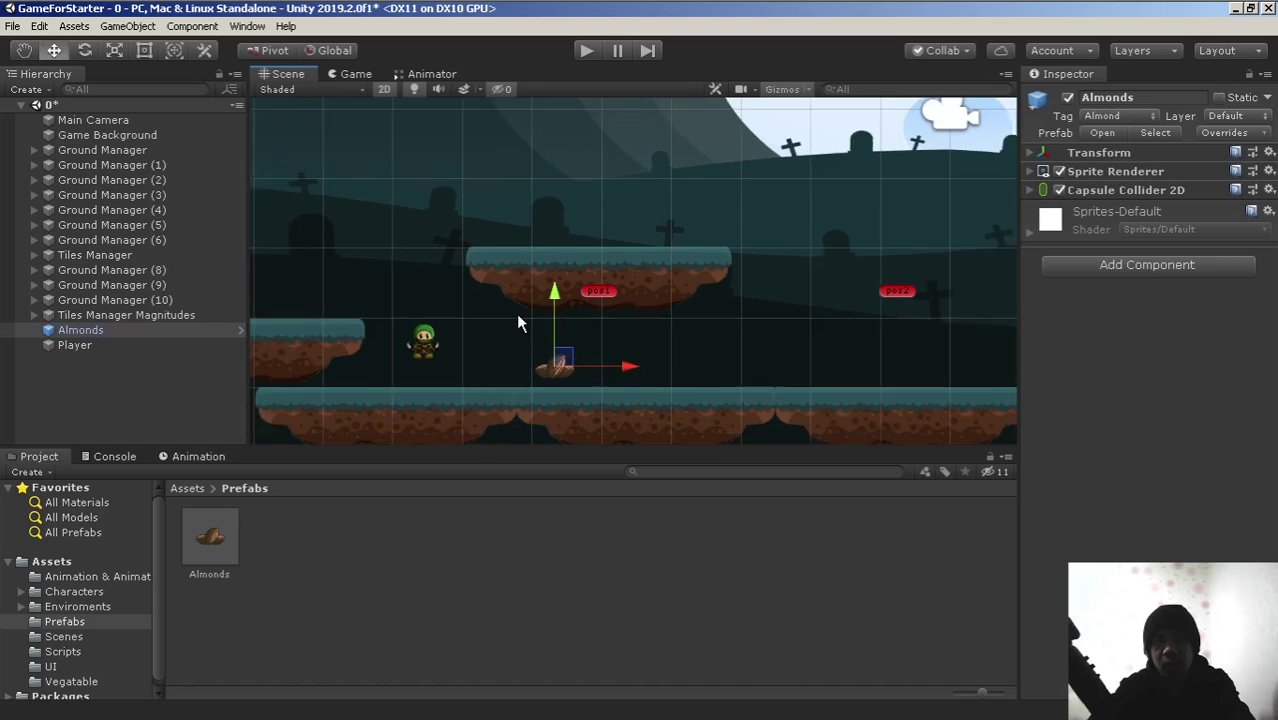
scroll(553, 330, "down", 2)
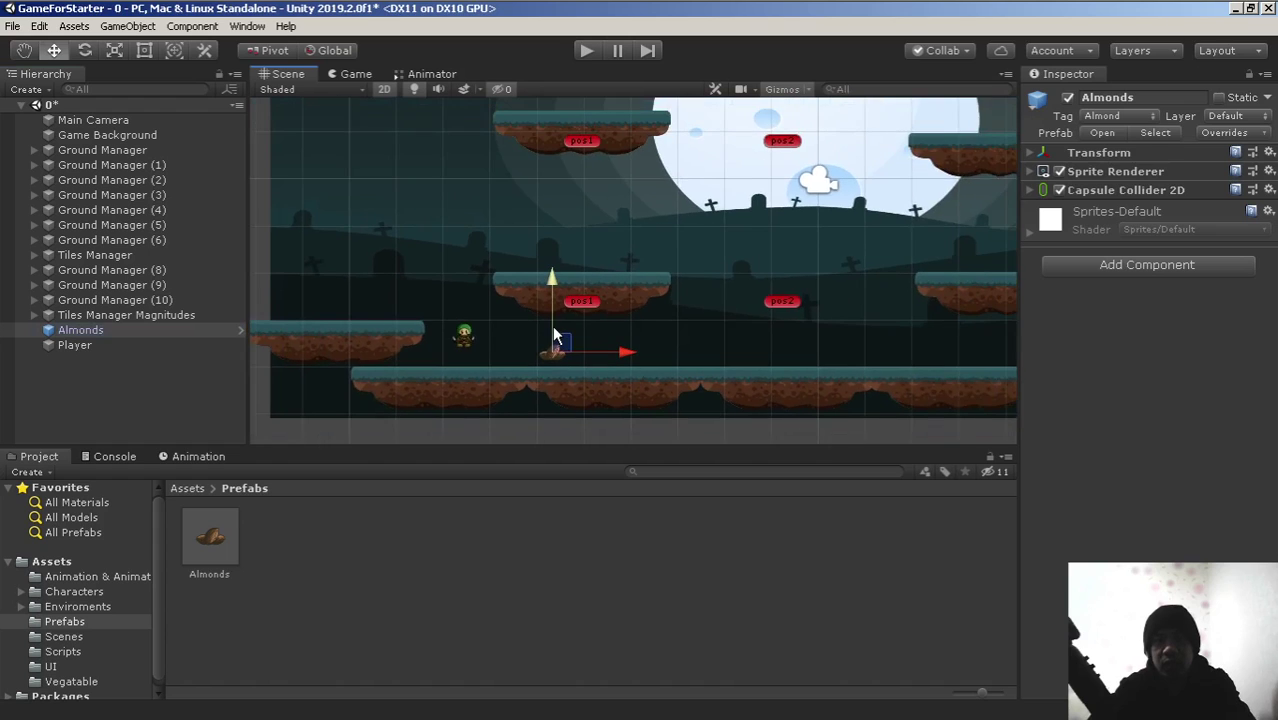
scroll(594, 302, "up", 2)
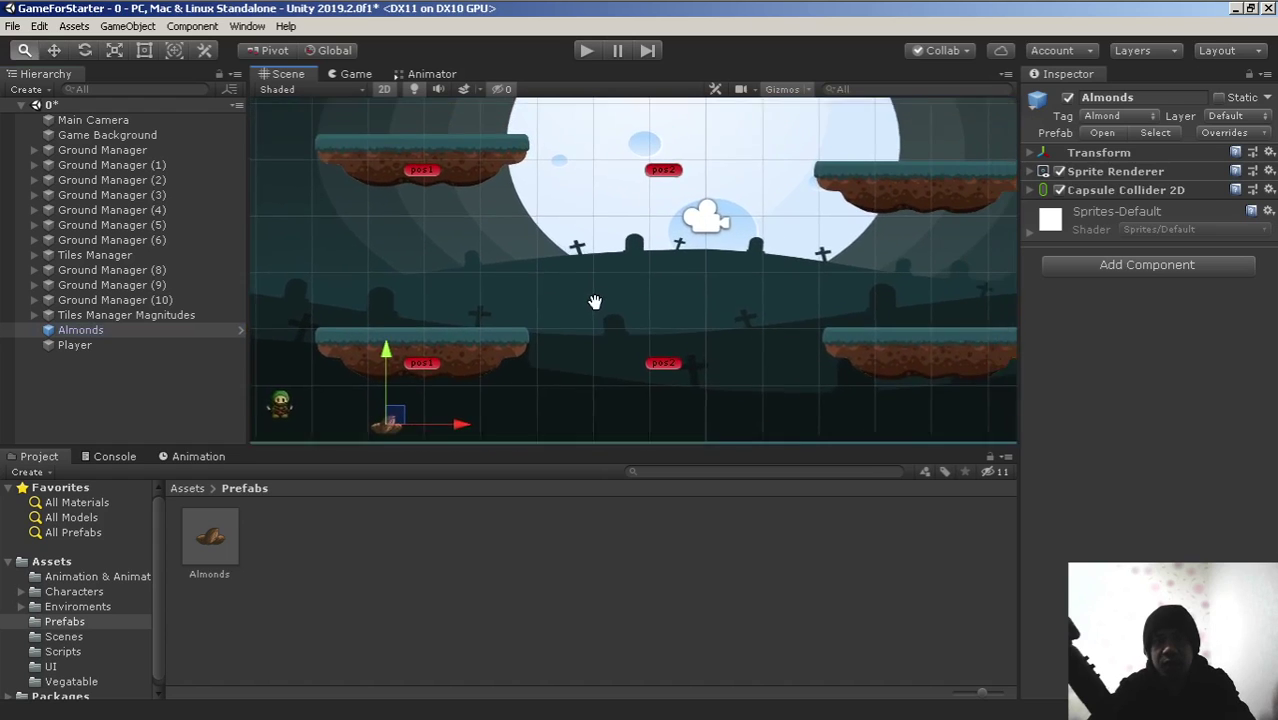
left_click_drag(594, 302, 615, 250)
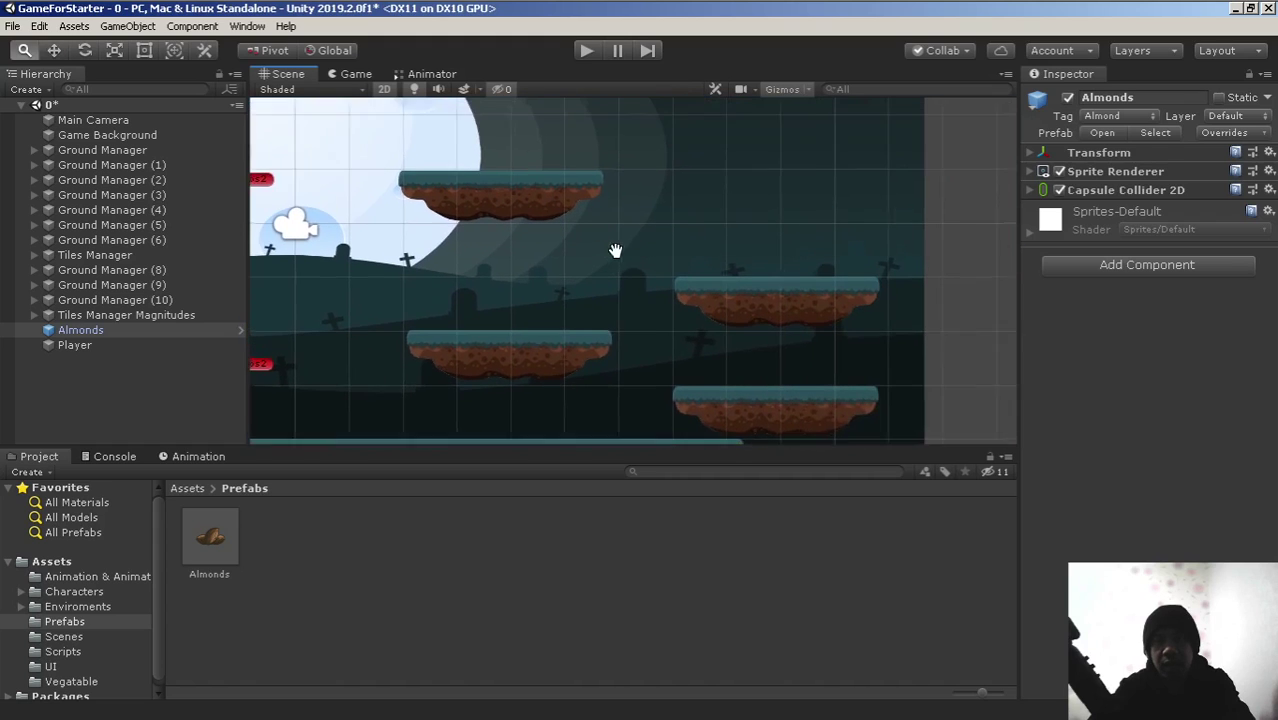
scroll(615, 250, "up", 1)
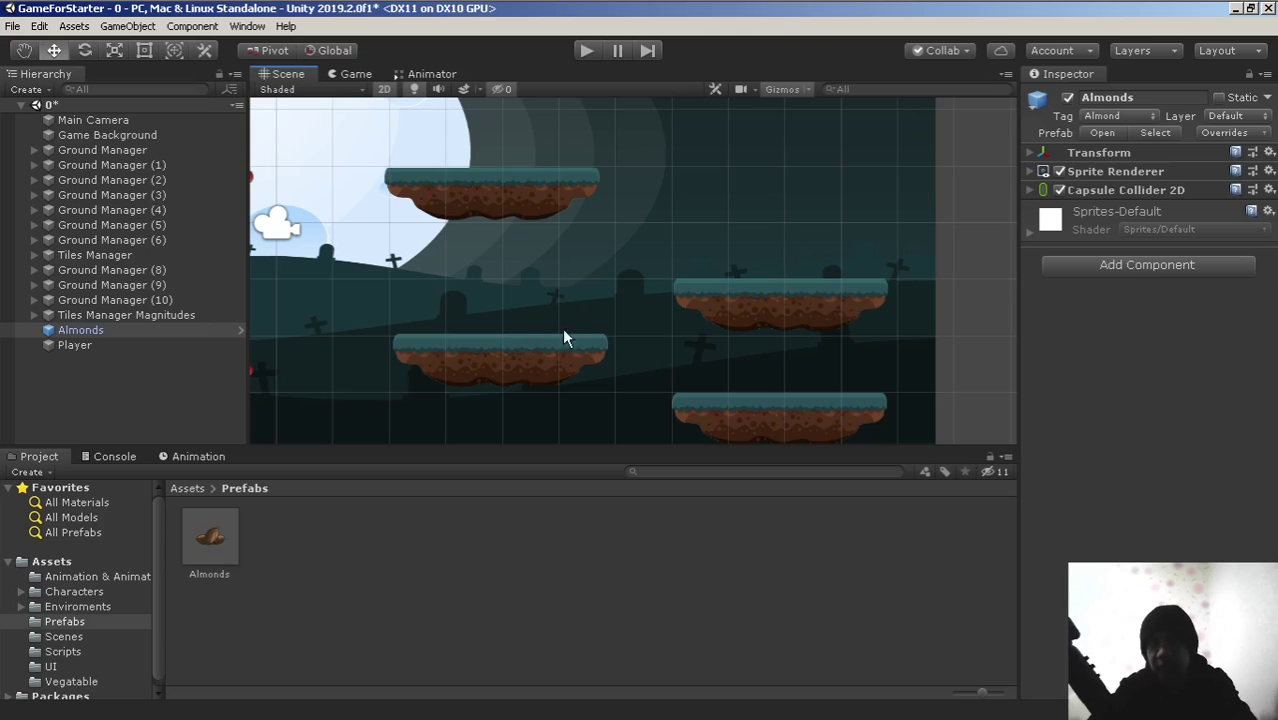
middle_click_drag(513, 385, 255, 276)
middle_click_drag(589, 277, 595, 303)
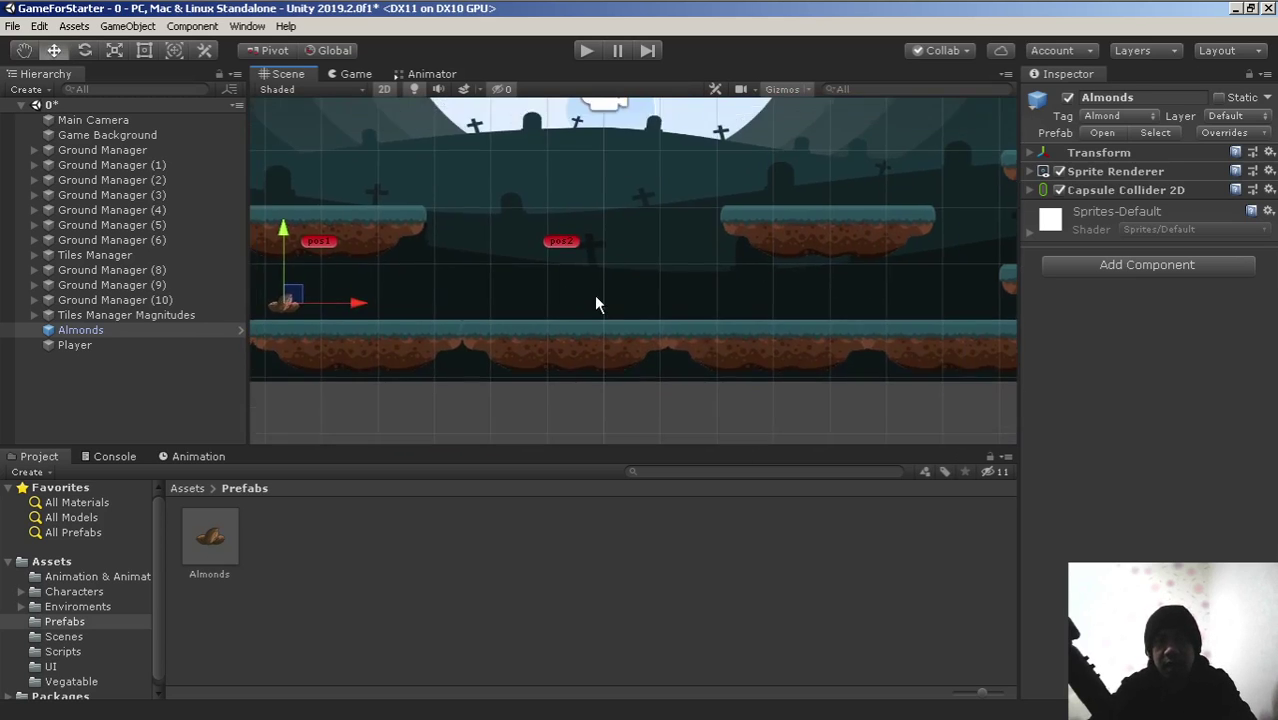
scroll(457, 340, "up", 1)
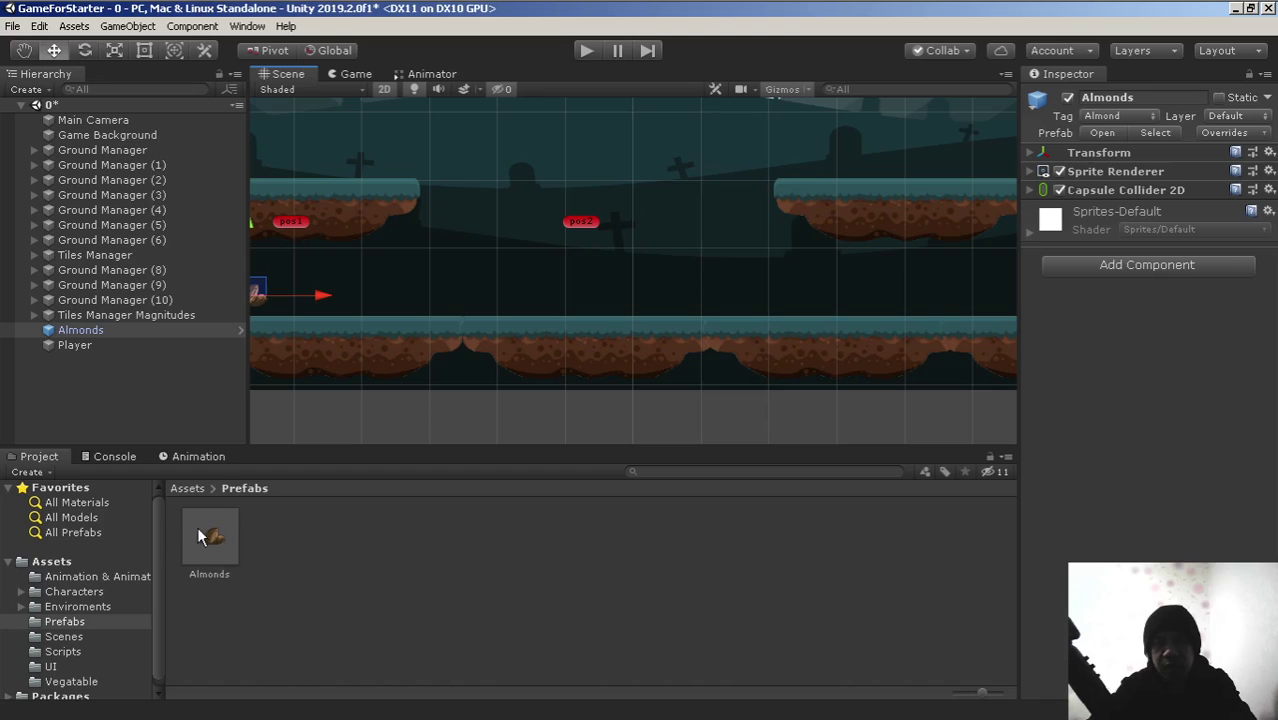
left_click_drag(209, 545, 533, 297)
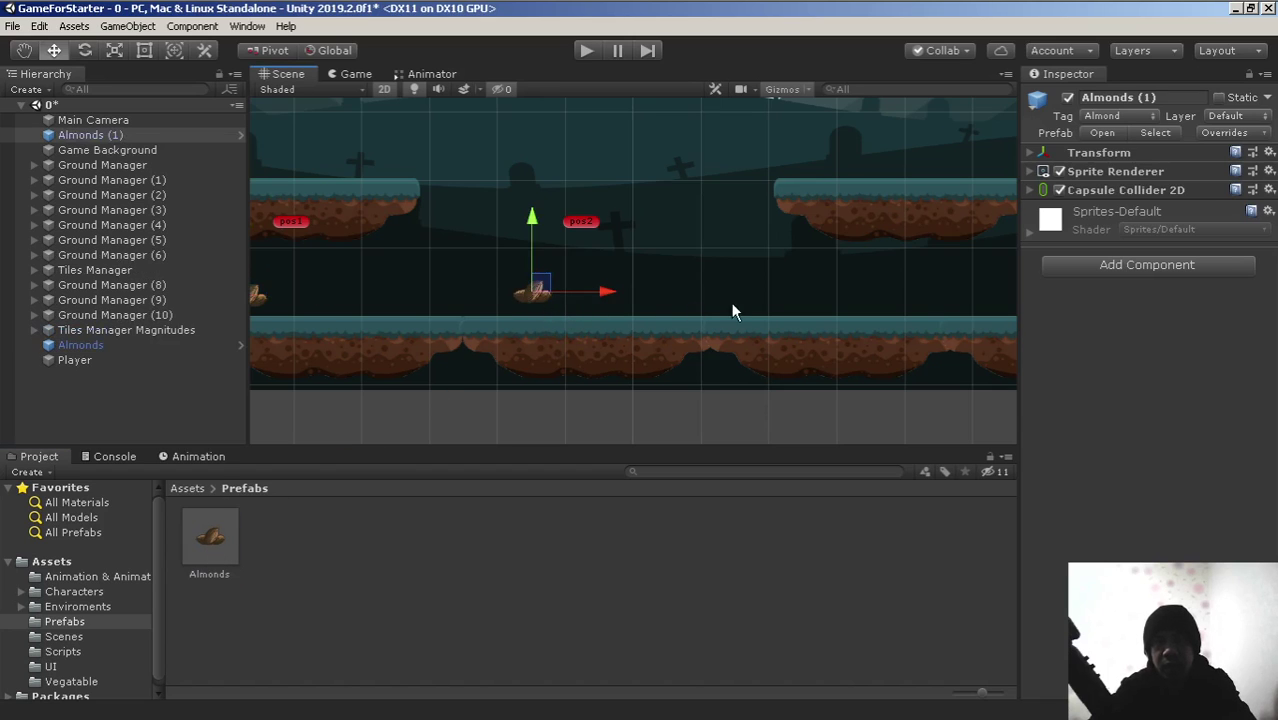
middle_click_drag(464, 353, 309, 371)
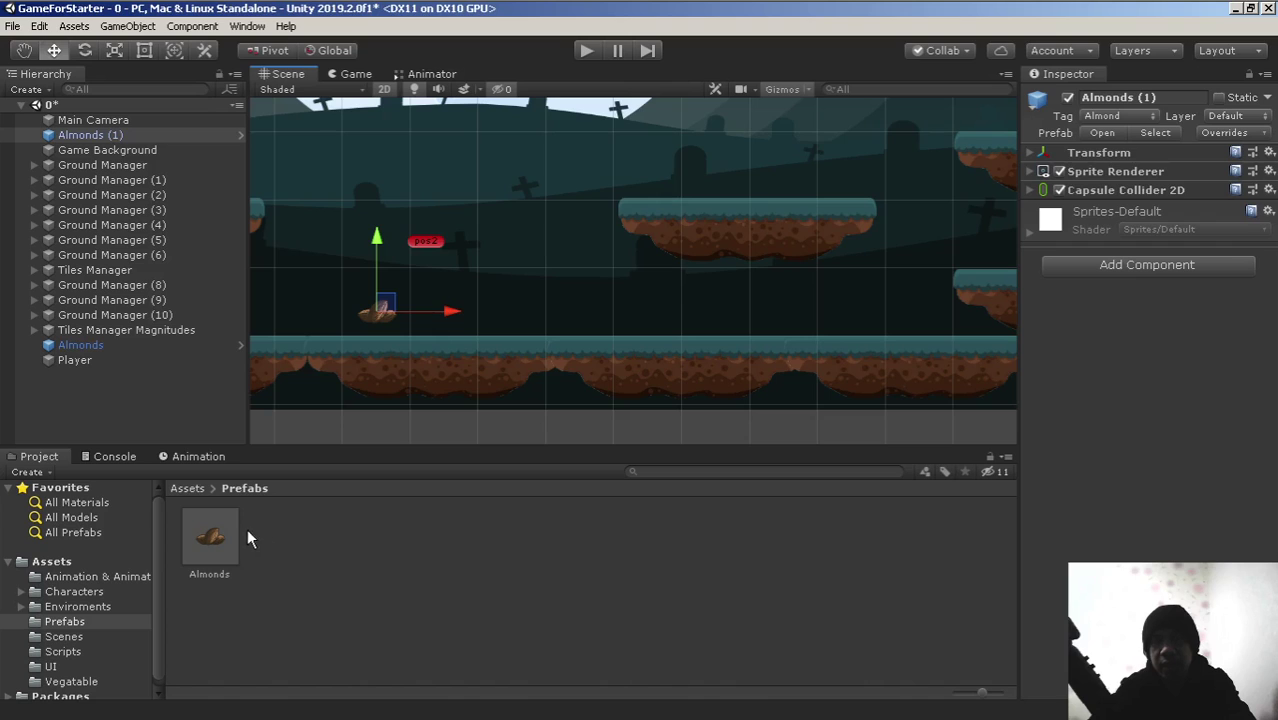
left_click_drag(219, 540, 648, 308)
Place one Almonds prefab on the low floating platform beyond pos2 and two side by side on the platform above it.
middle_click_drag(762, 291, 610, 331)
left_click_drag(215, 545, 566, 220)
middle_click_drag(566, 220, 516, 385)
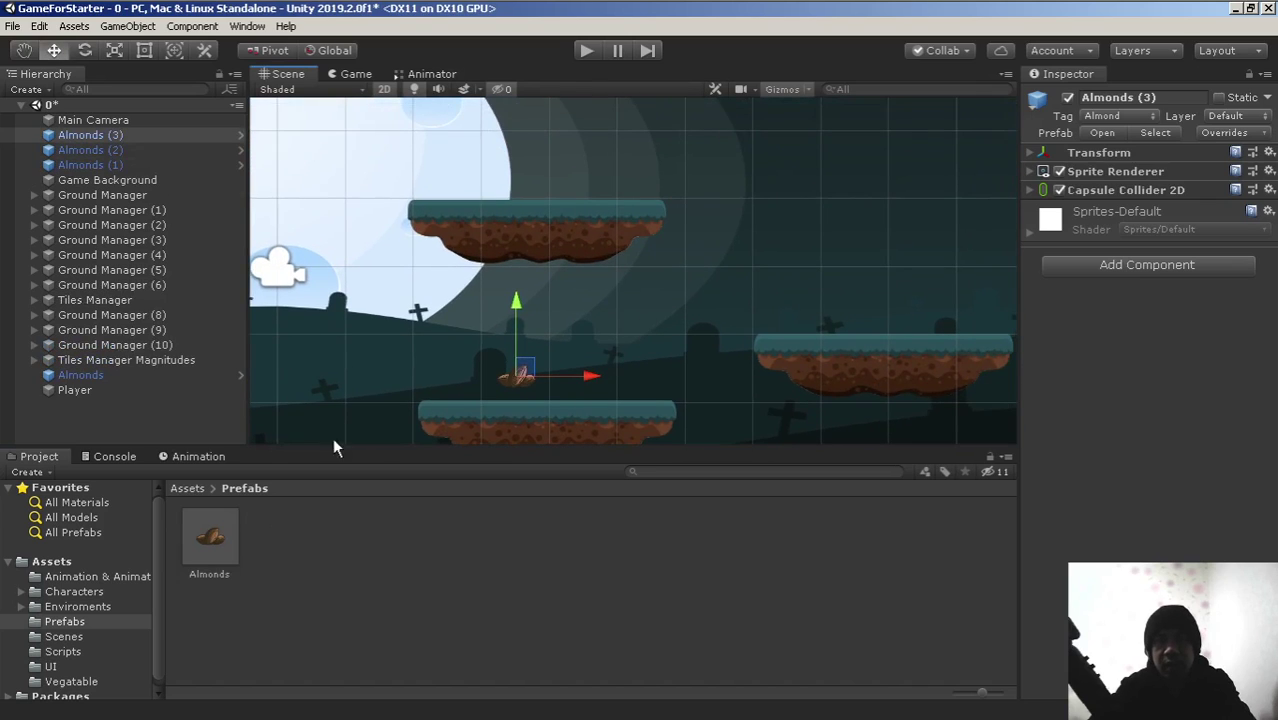
left_click_drag(223, 543, 598, 172)
left_click_drag(213, 538, 505, 172)
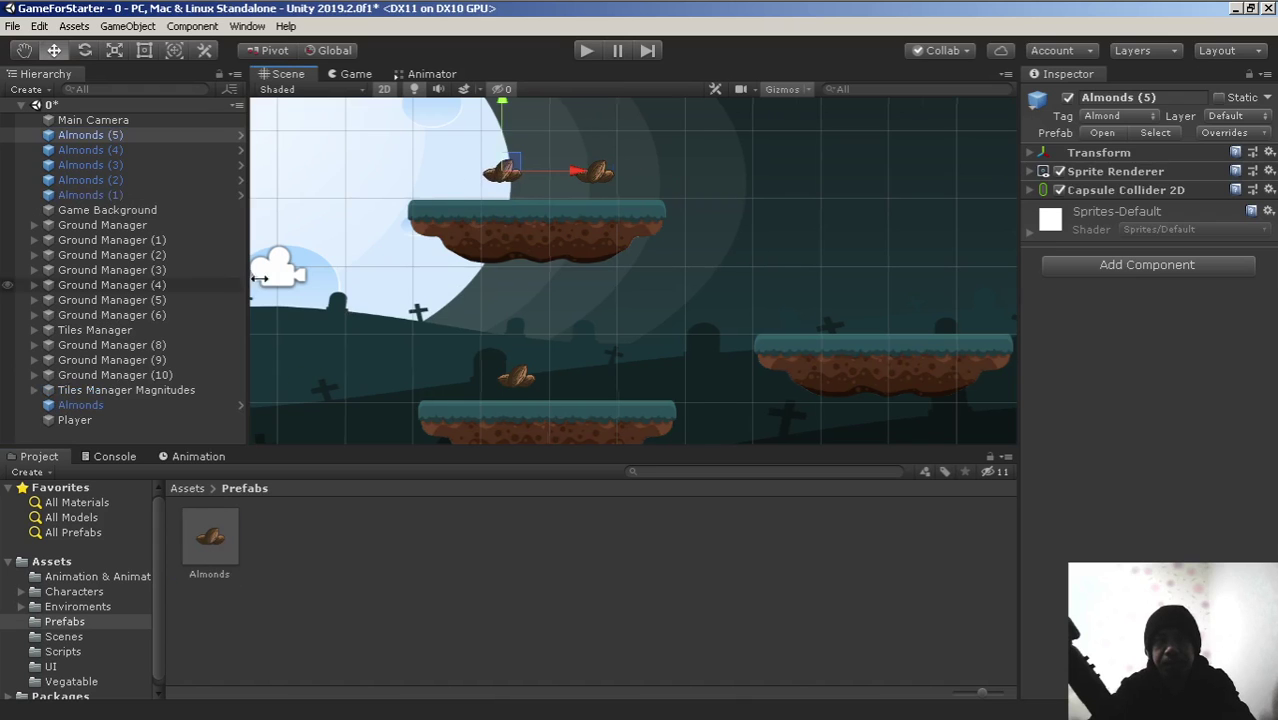
Narrow the object hierarchy to widen the scene, and switch to the Game view with Maximize On Play enabled.
left_click_drag(249, 330, 188, 300)
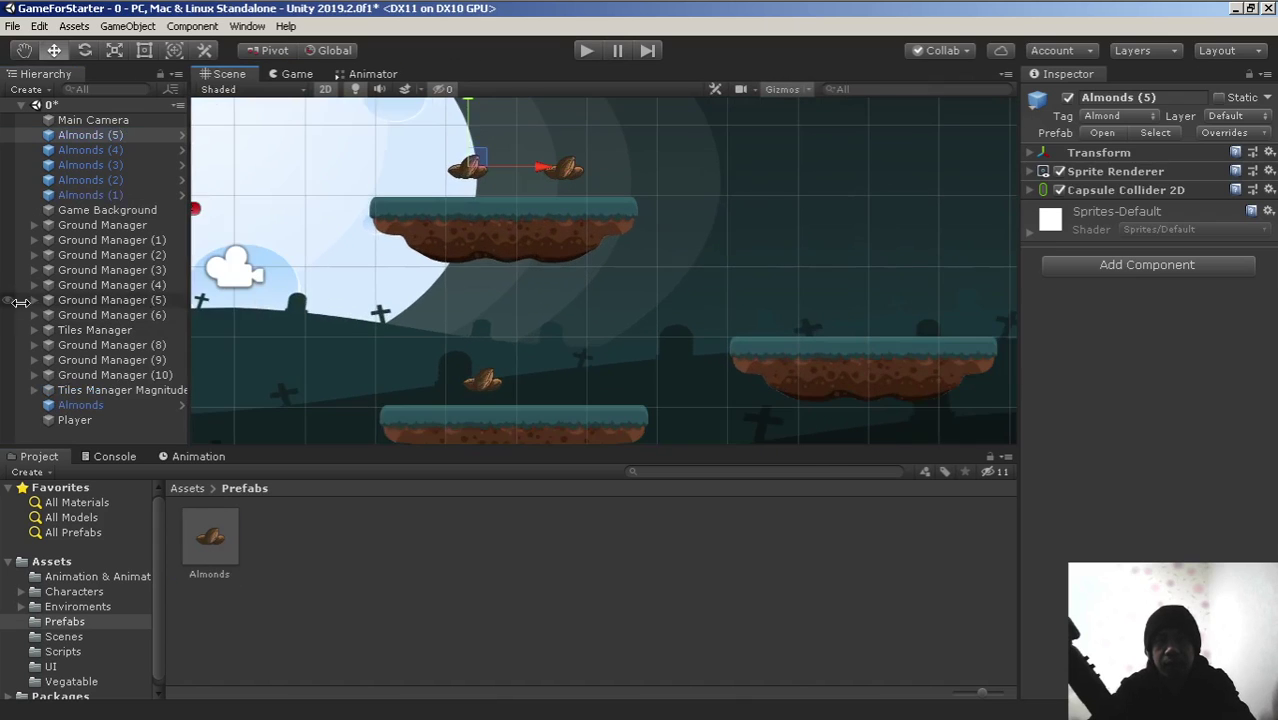
scroll(480, 307, "down", 1)
scroll(457, 336, "down", 3)
middle_click_drag(373, 224, 576, 266)
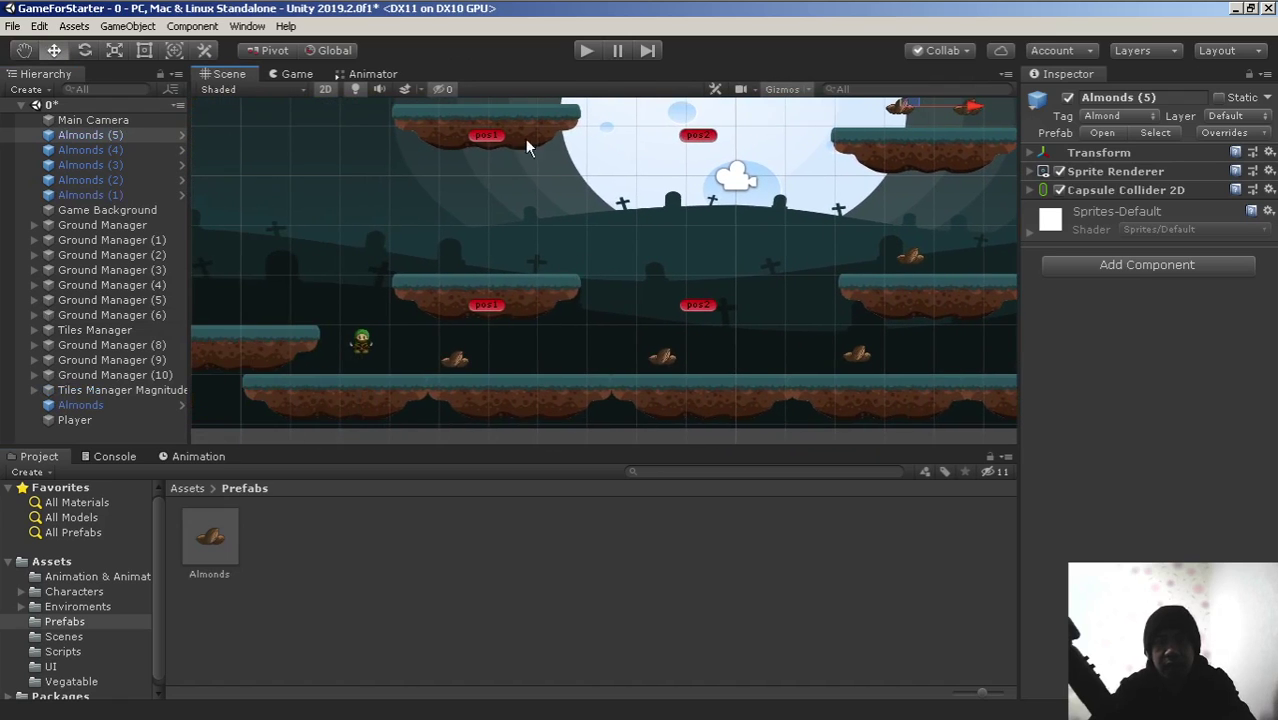
left_click(598, 51)
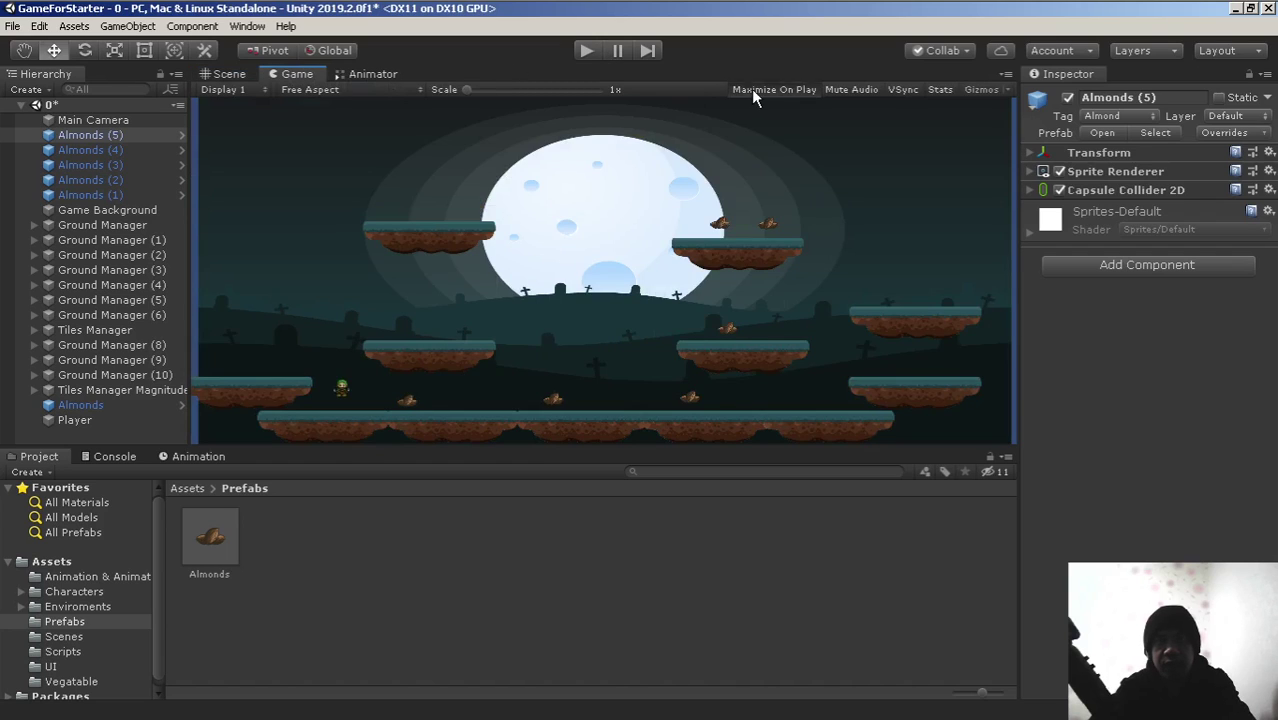
Enable the Main Camera's Audio Source with the Super Mario Bros clip and start the game.
left_click(107, 122)
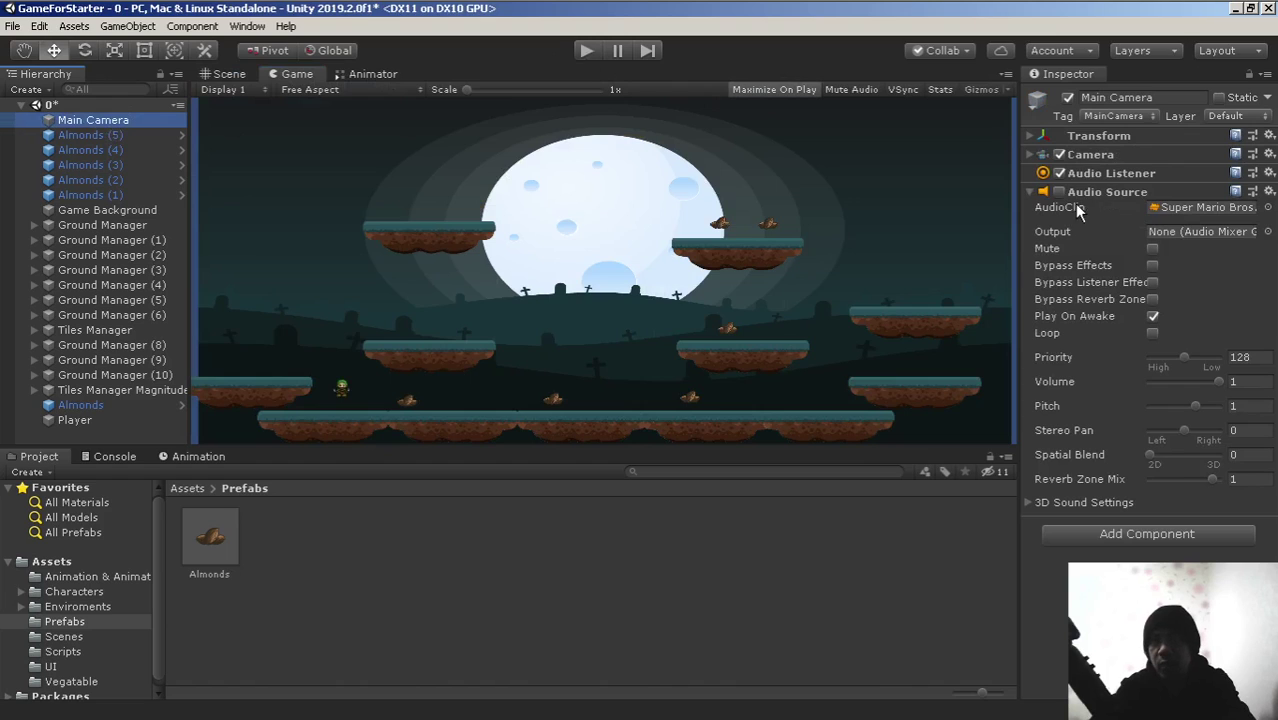
left_click(1059, 192)
left_click(586, 50)
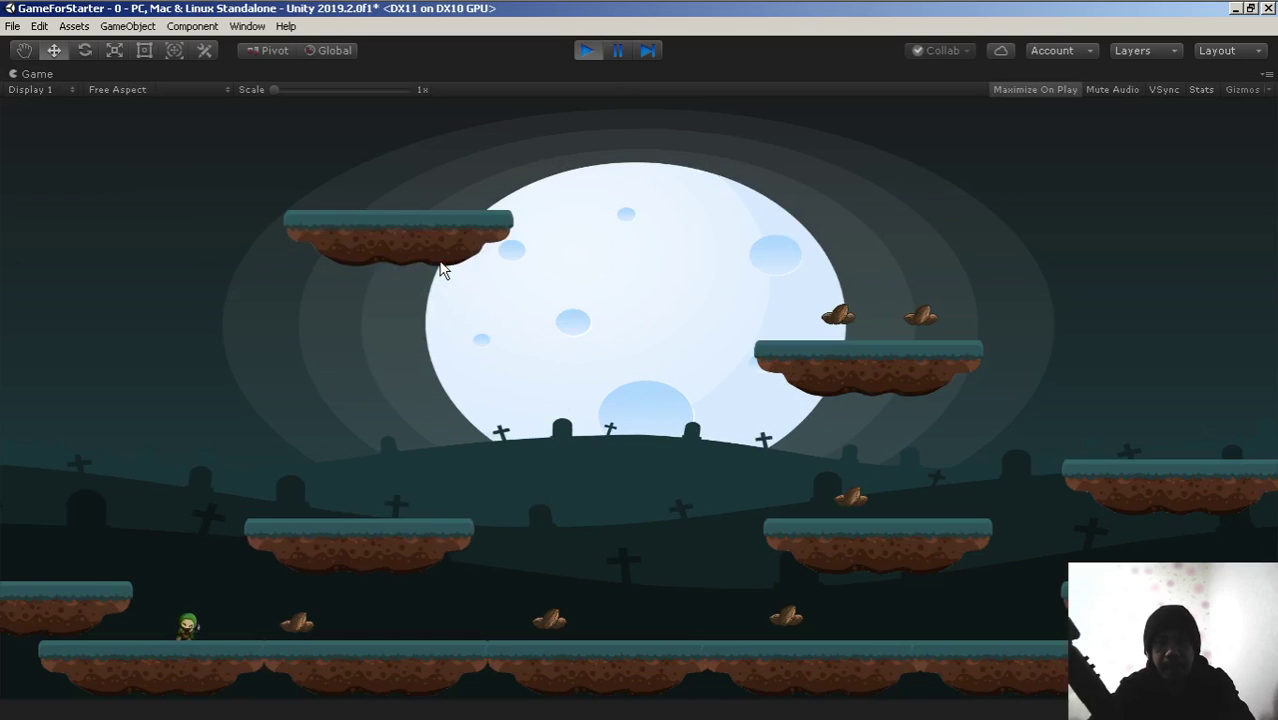
Run the player along the ground to collect the three almonds there, continue to the far ledge and turn back.
key("Right")
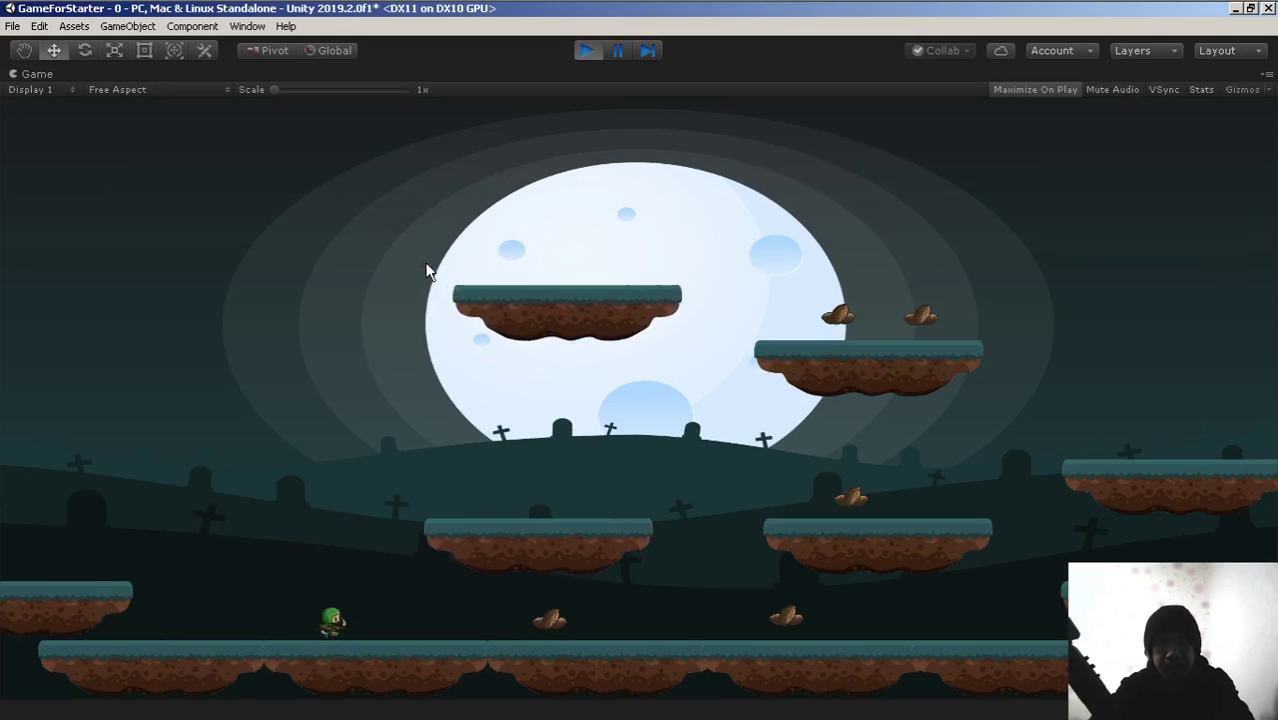
key("Right")
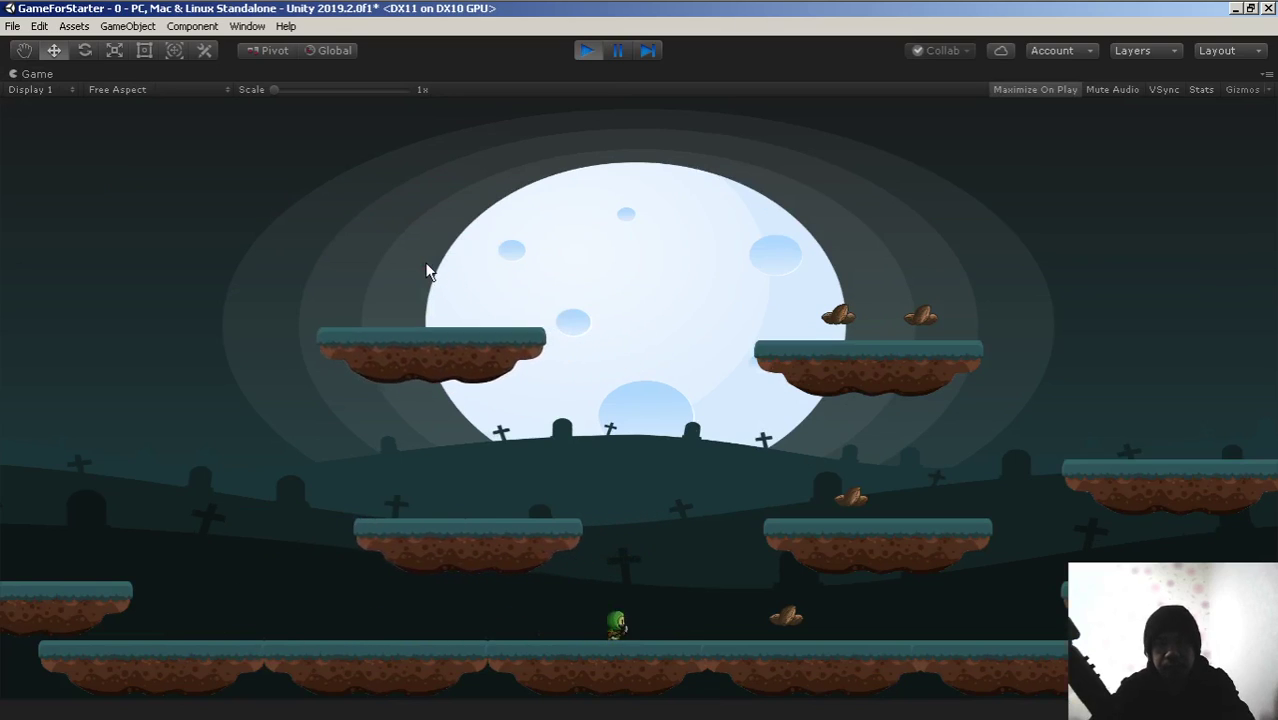
key("Right")
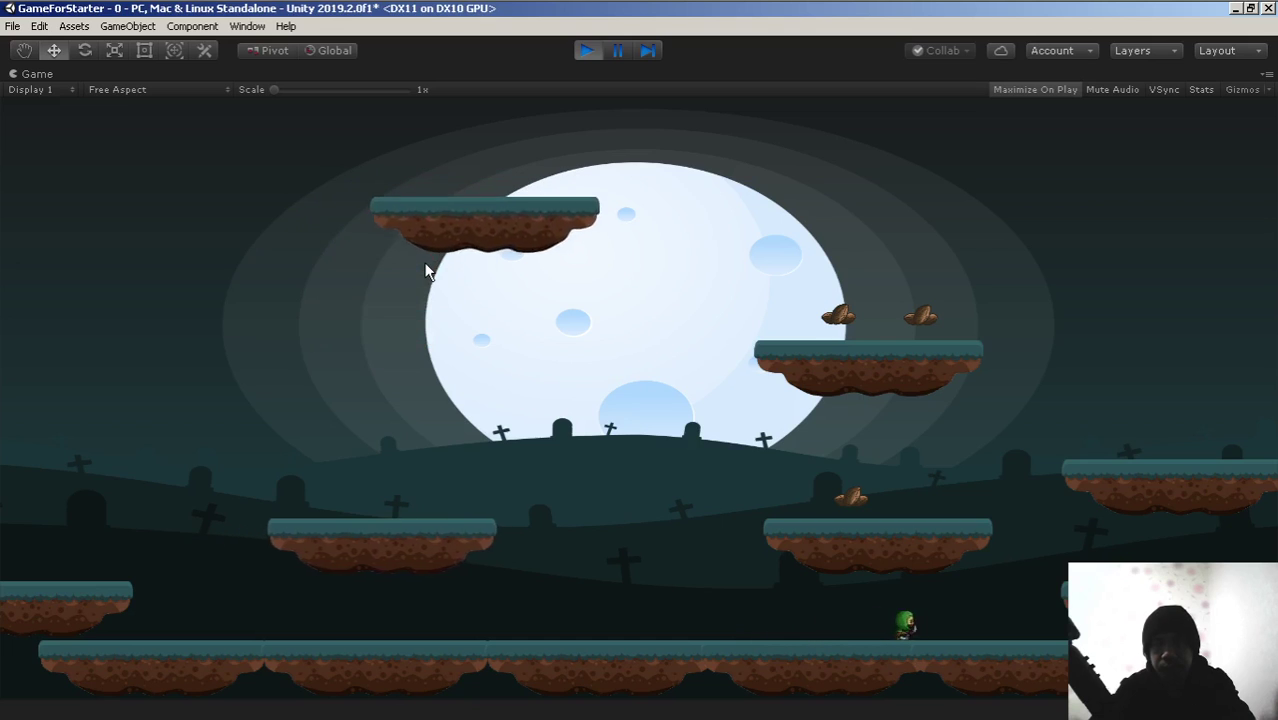
key("Left")
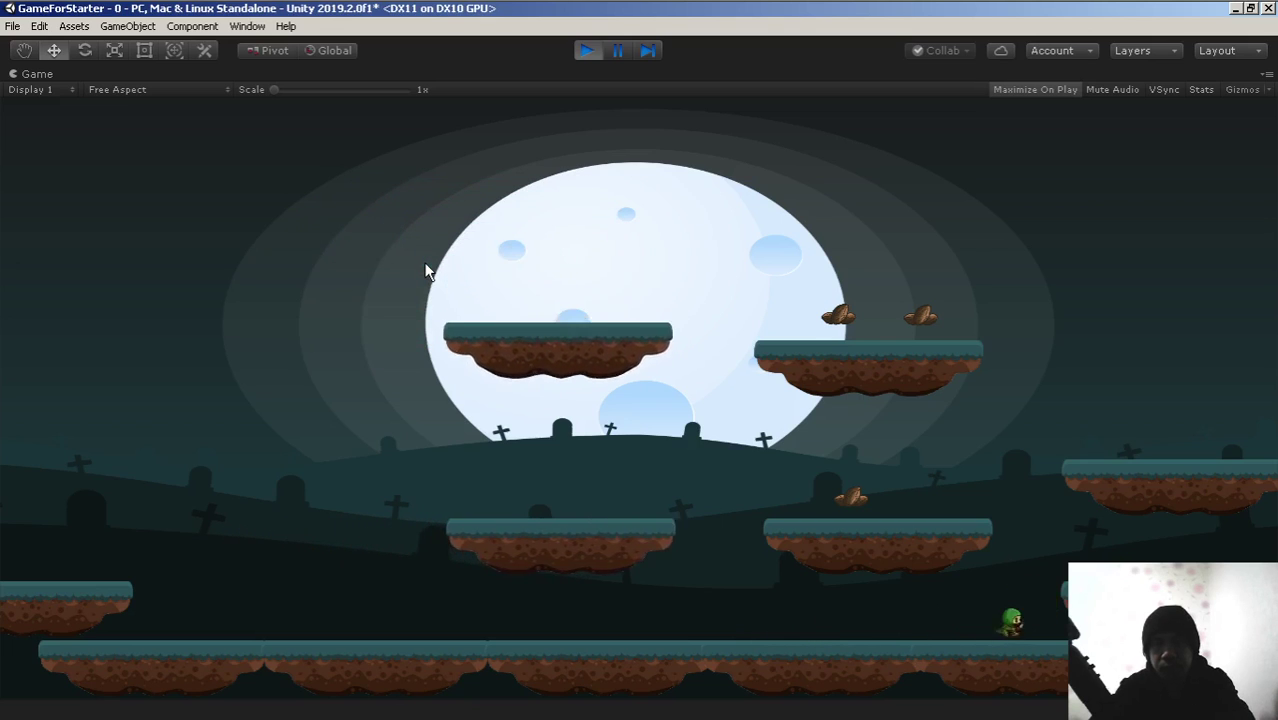
key("Right")
key("space")
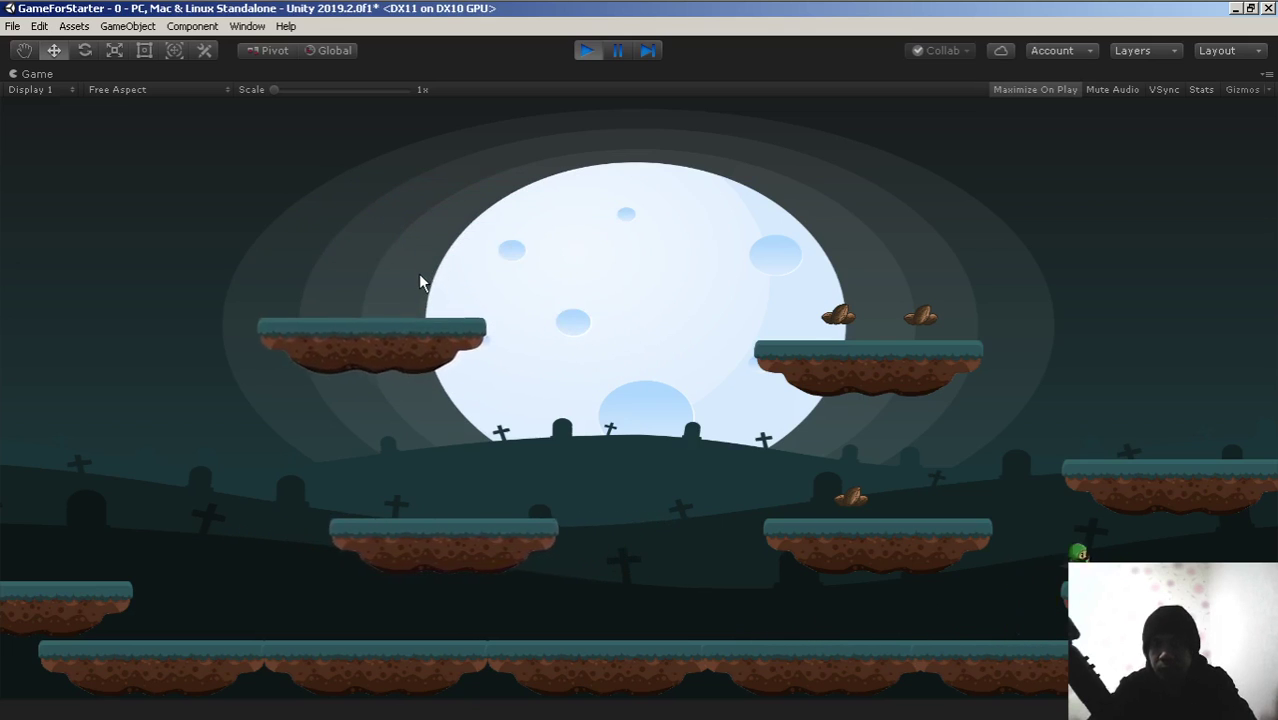
key("Left")
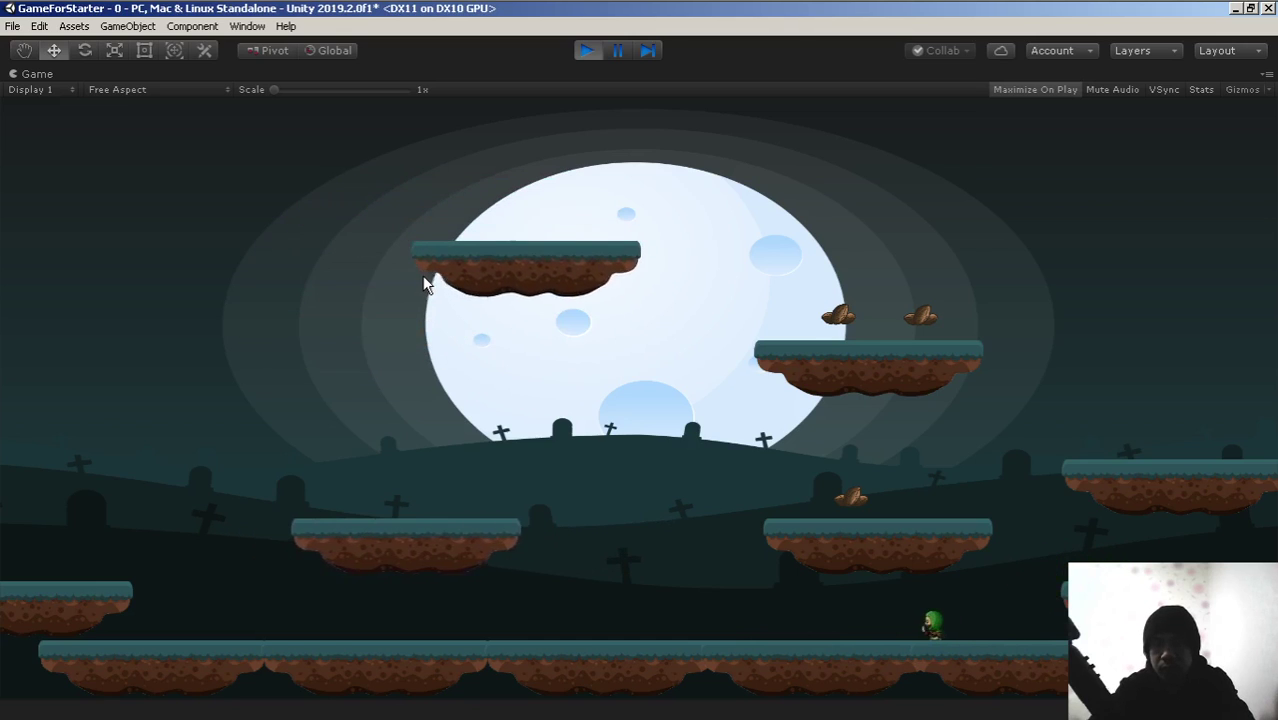
key("Left")
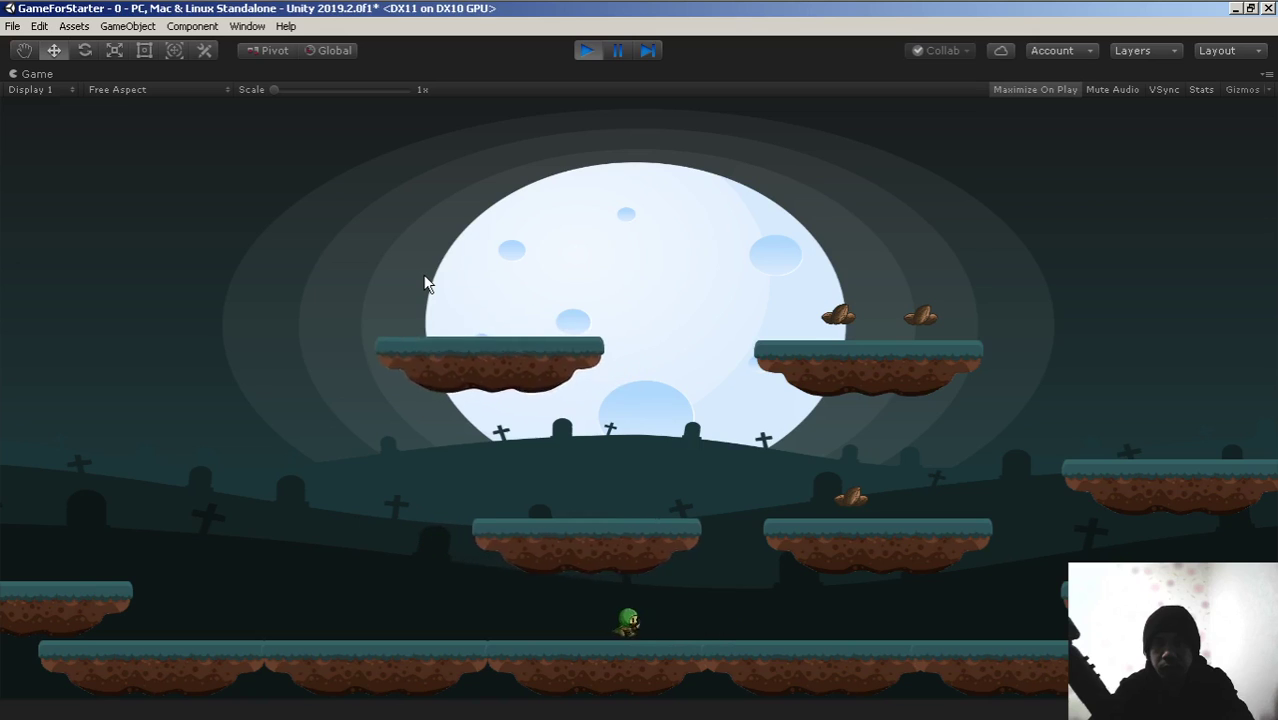
Jump the player onto the low floating platform and collect the almond on it.
key("Right")
key("space")
key("Right")
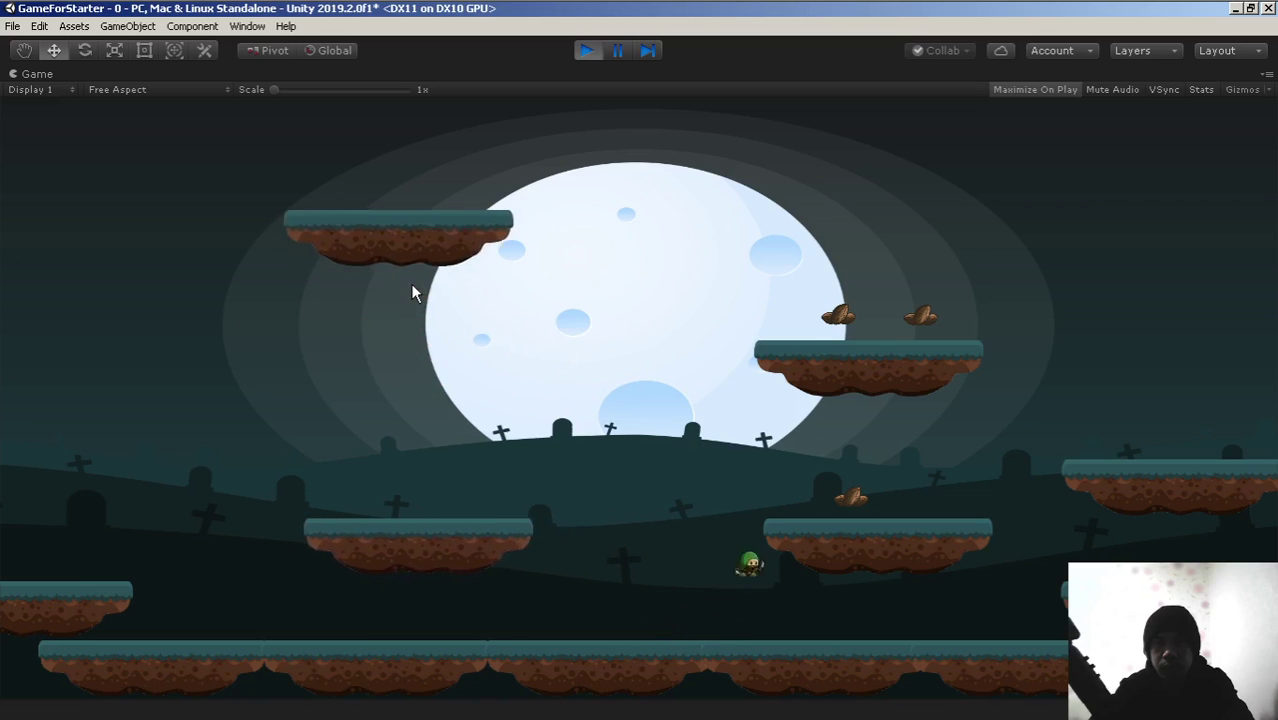
key("space")
key("Right")
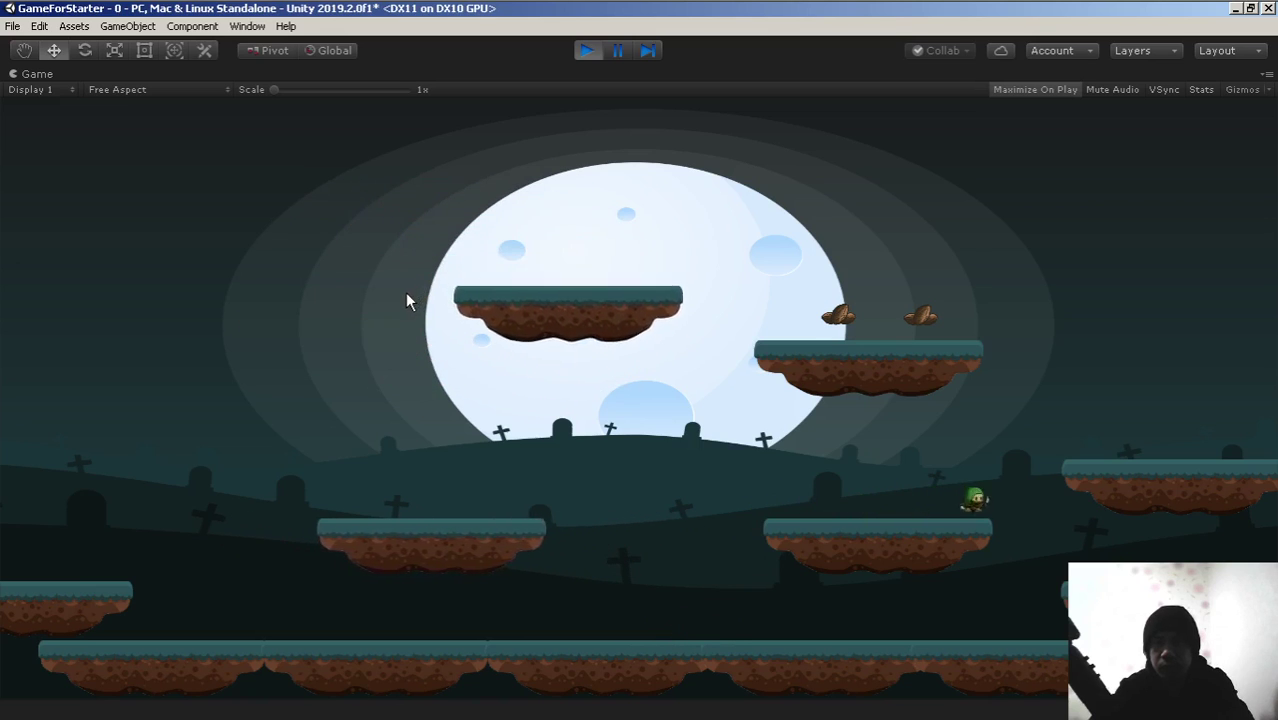
Jump the player up to the higher platform and collect the two almonds side by side.
key("space")
key("Left")
key("space")
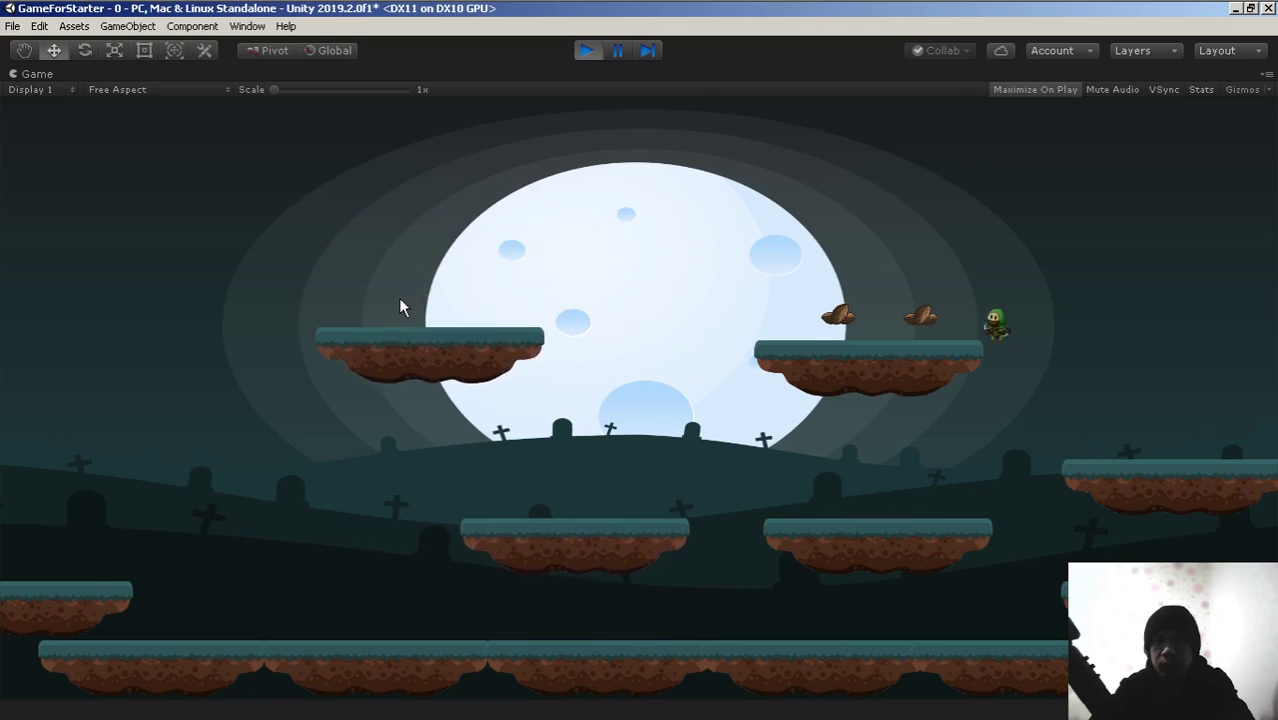
key("Left")
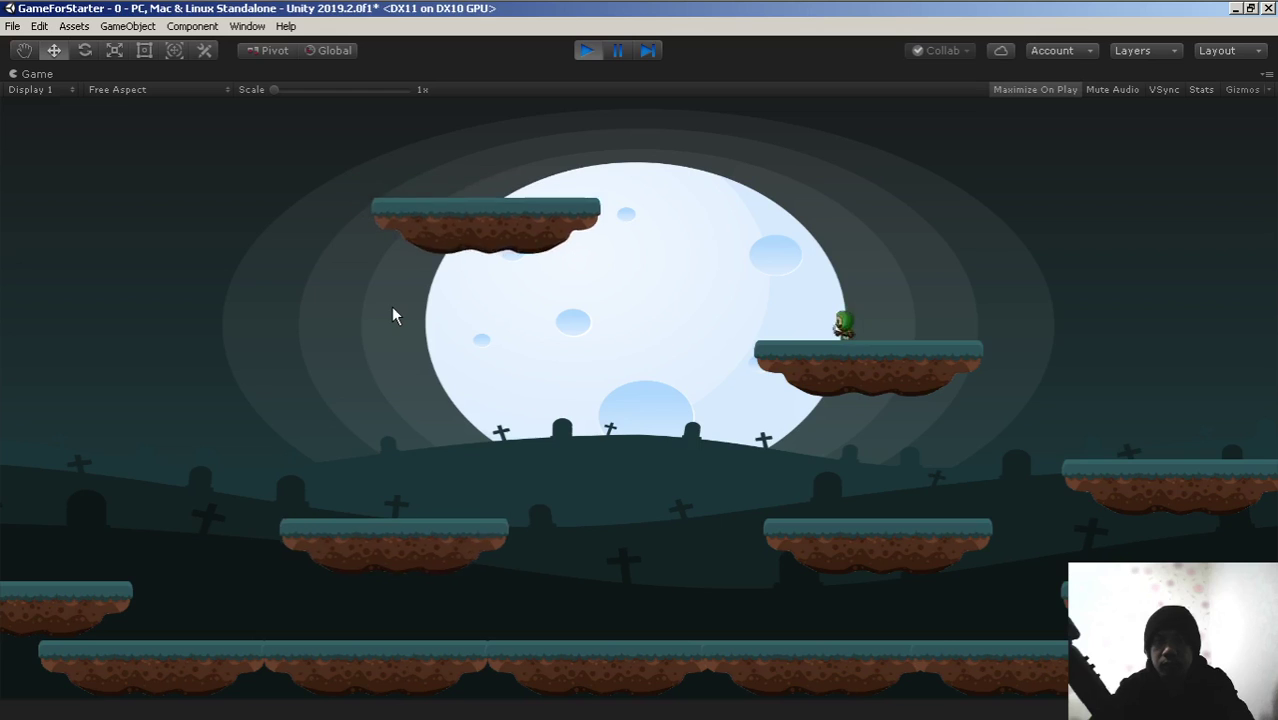
Cross the moving platform back to the ledge near the player's starting point, and stop the game.
key("space")
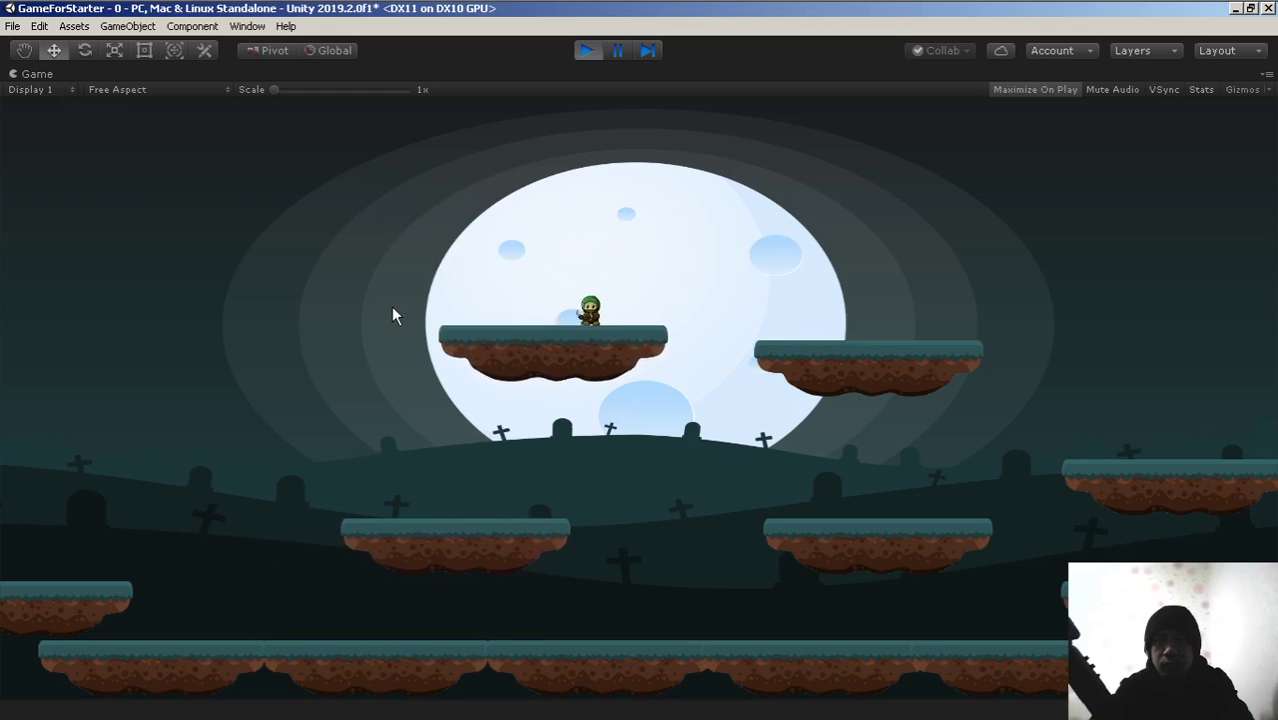
key("Left")
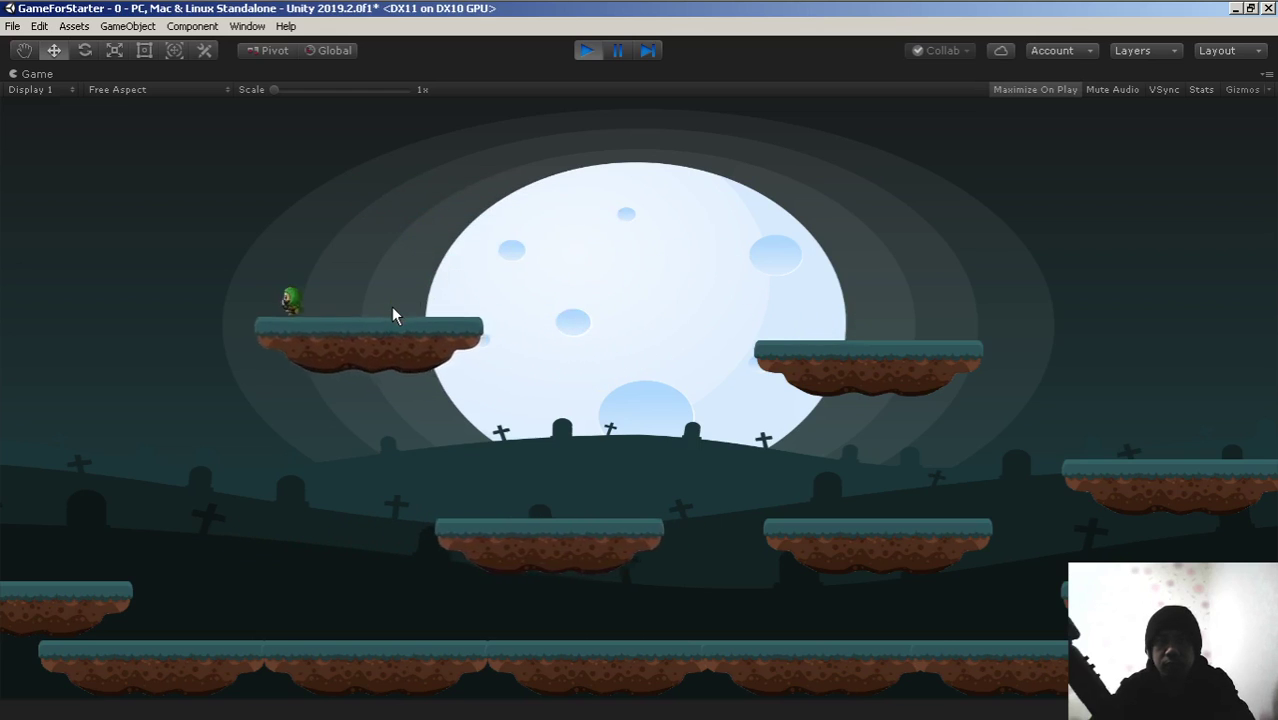
key("space")
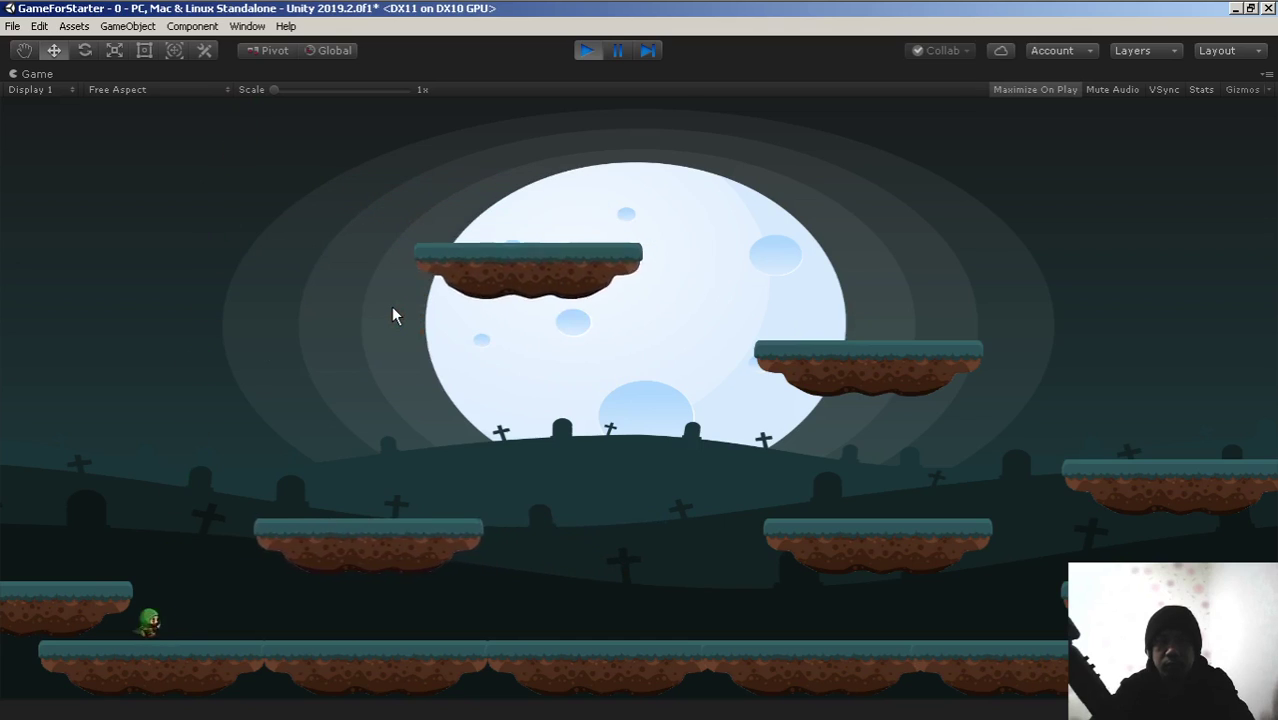
key("Right")
key("Left")
key("space")
key("Left")
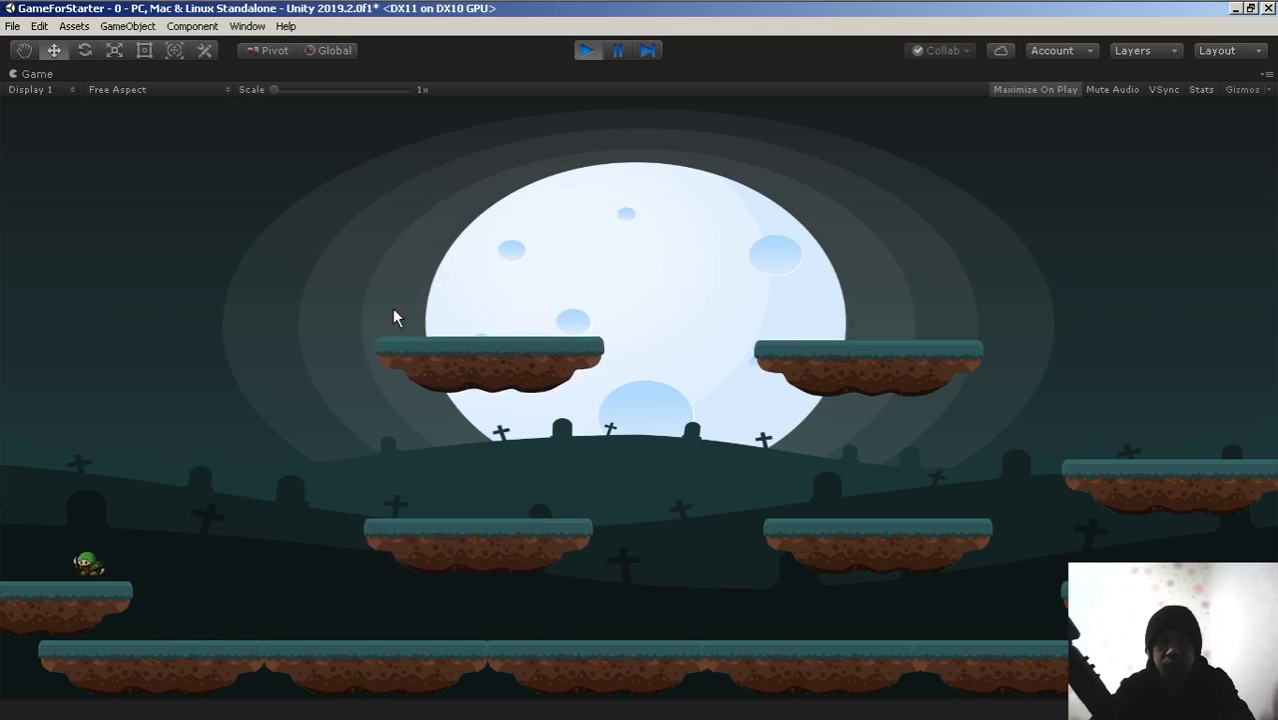
key("ctrl+p")
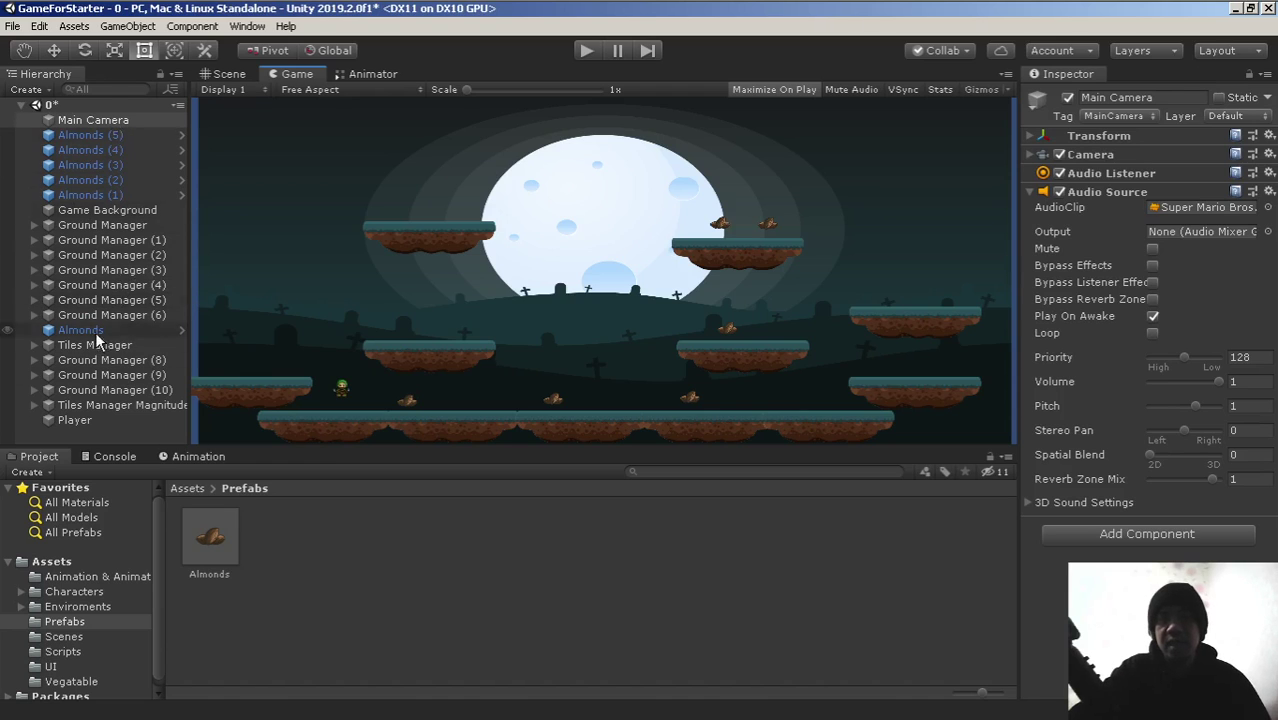
Widen the object hierarchy and create an empty object named Ground Manager Group.
left_click_drag(194, 285, 231, 276)
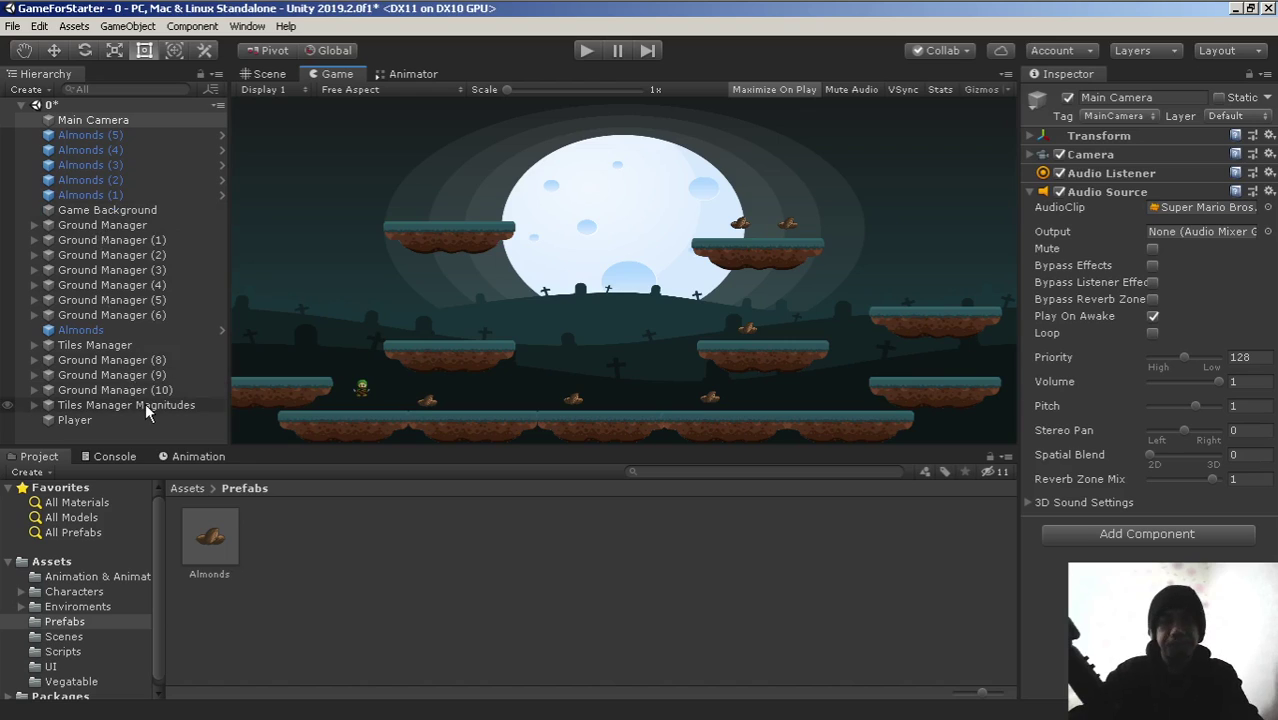
right_click(80, 430)
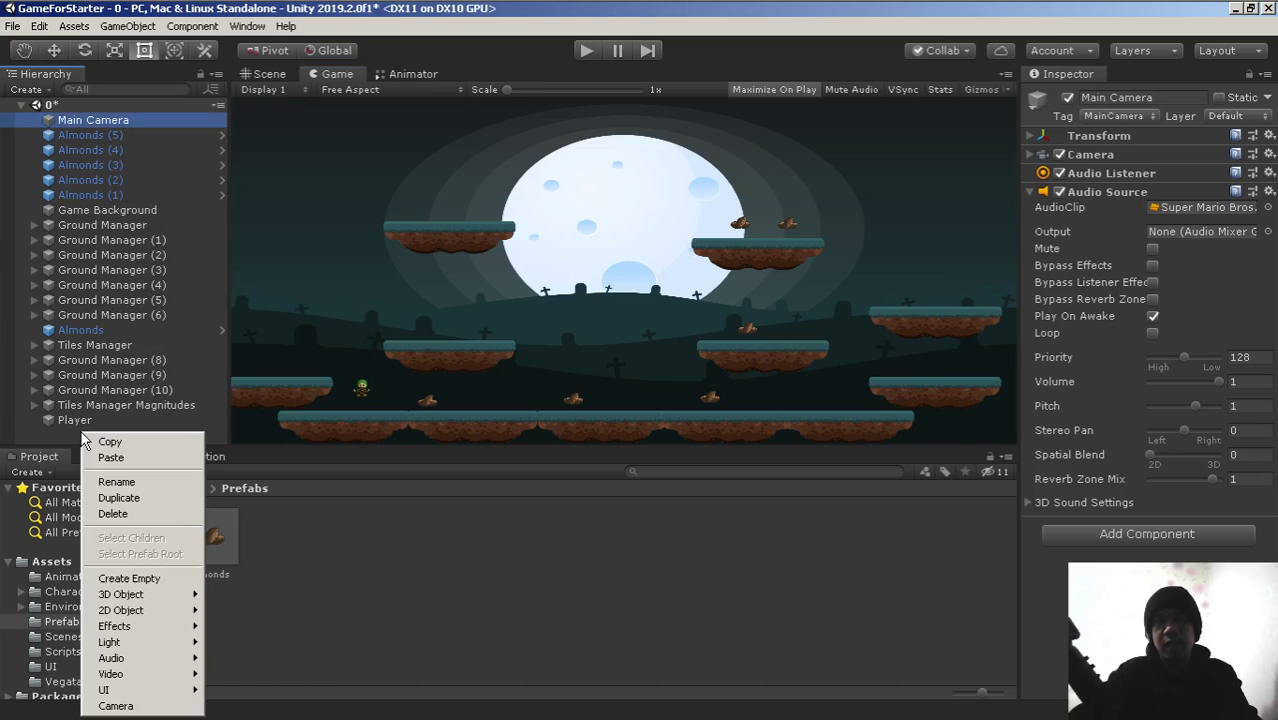
left_click(152, 580)
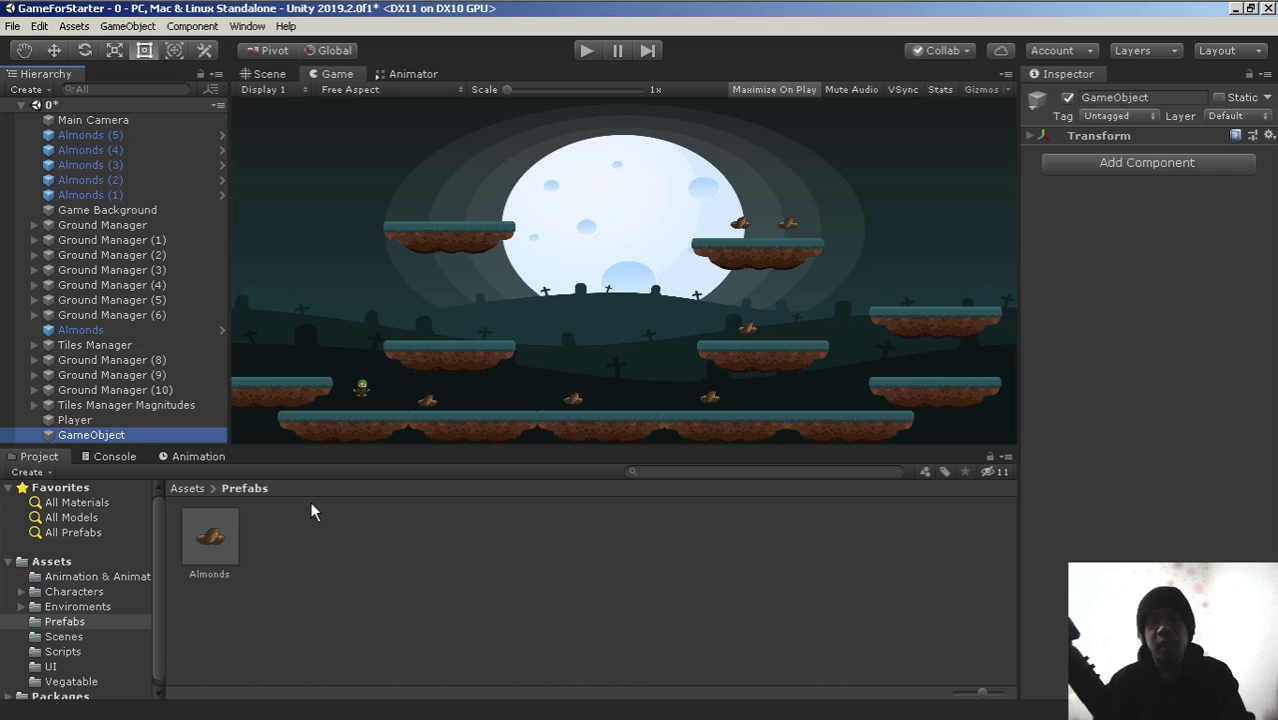
key("F2")
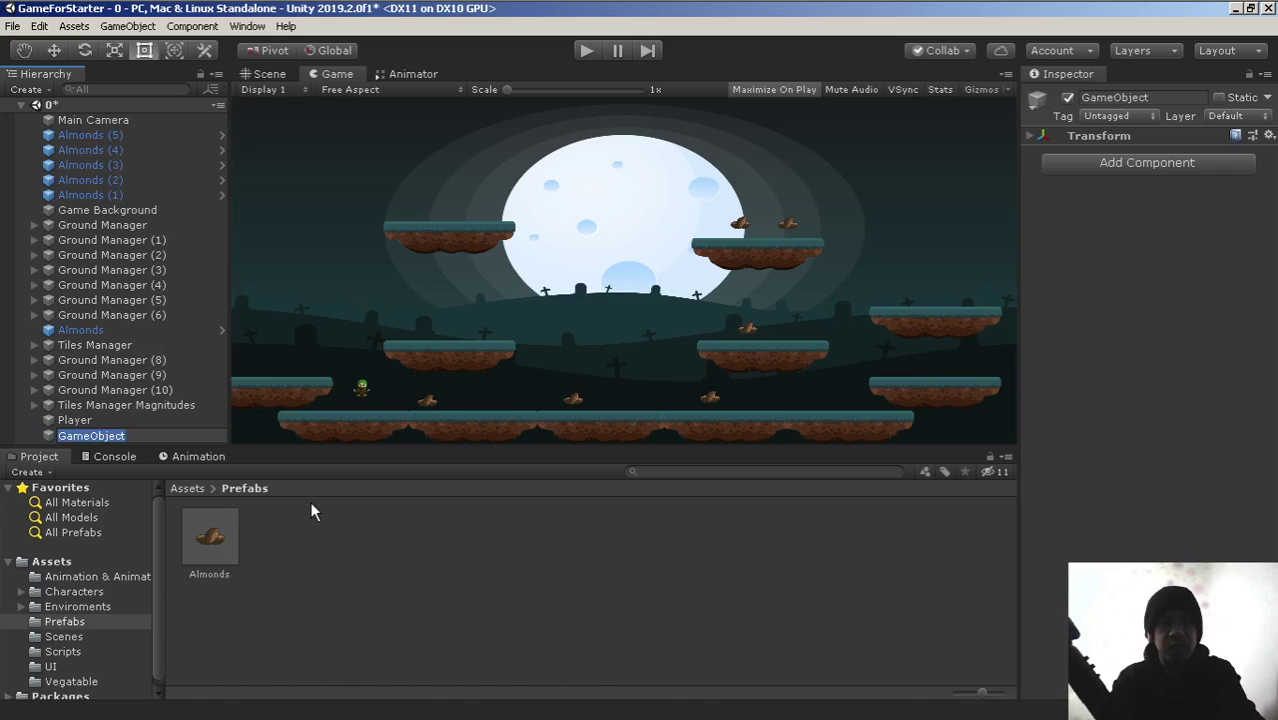
type("Ground mana")
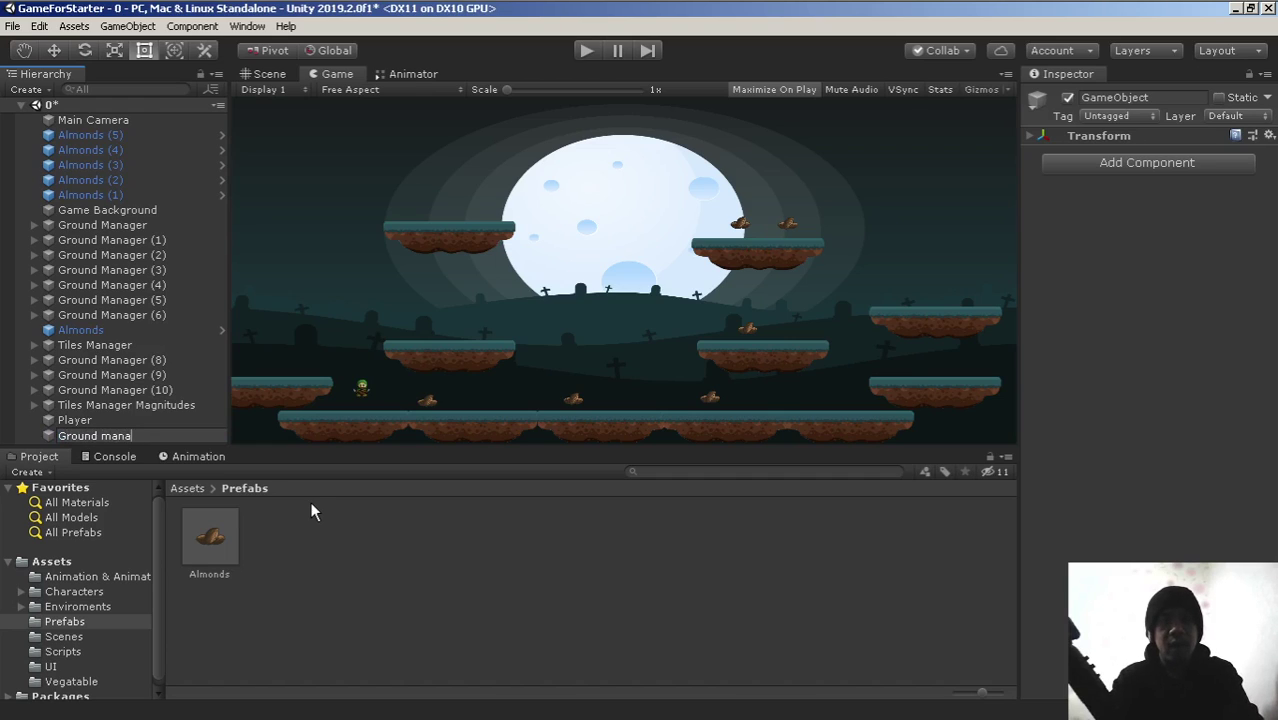
key("BackSpace")
key("BackSpace")
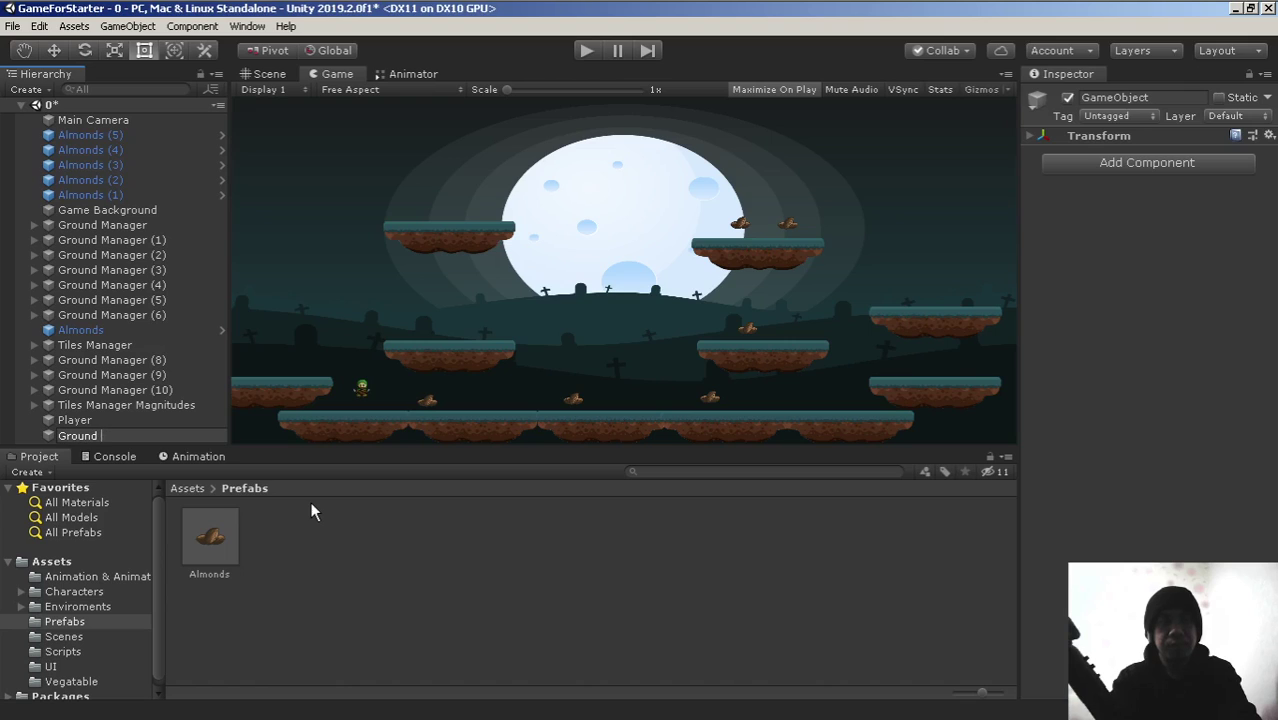
type("Manage")
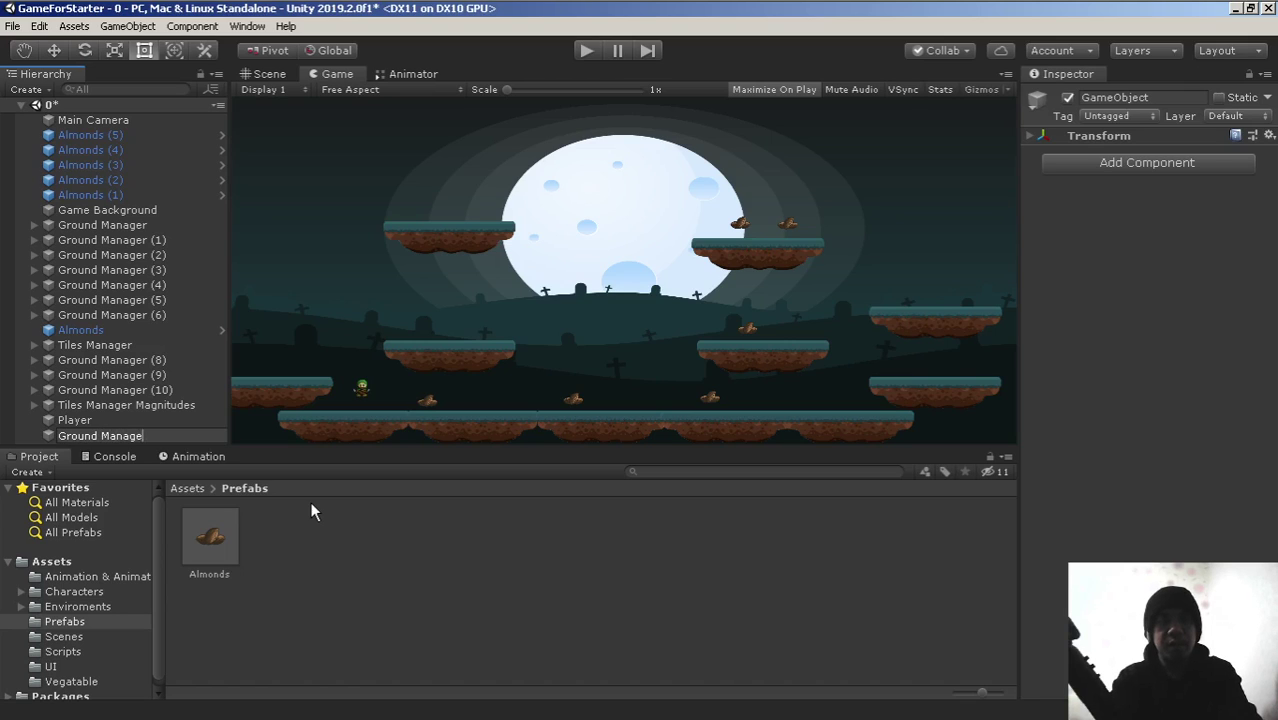
type("r Group")
key("Return")
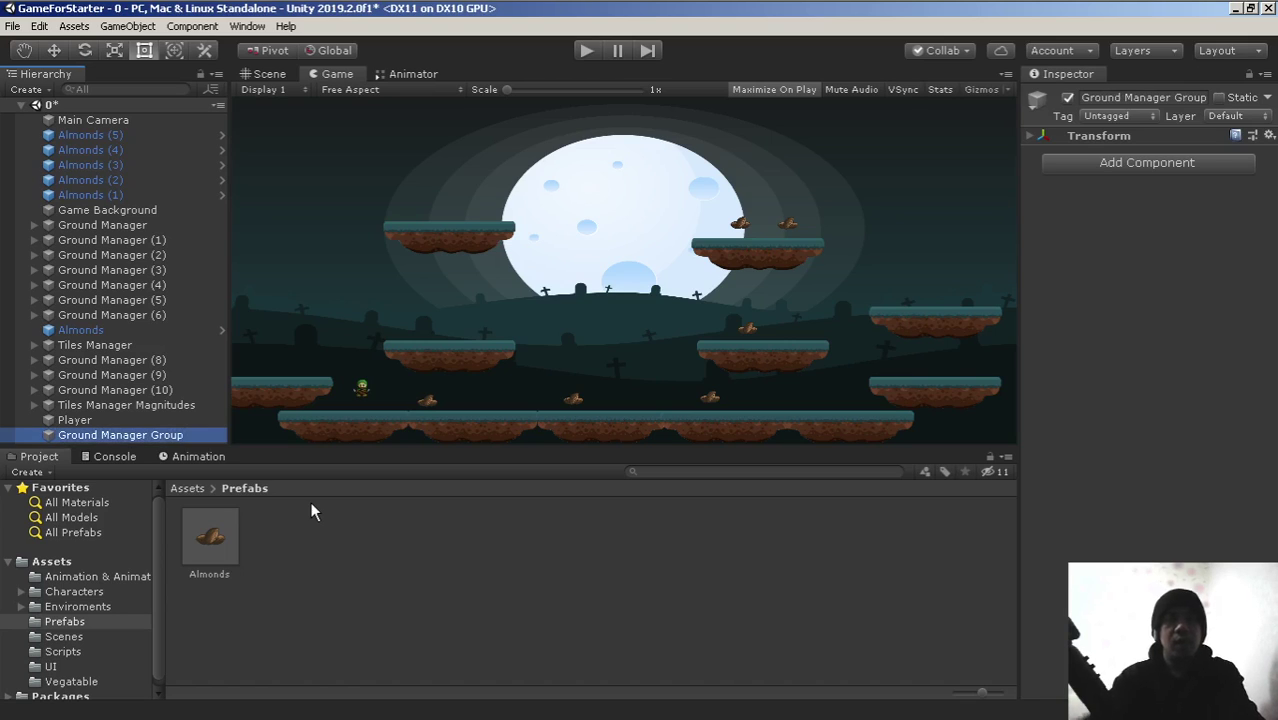
left_click(113, 227)
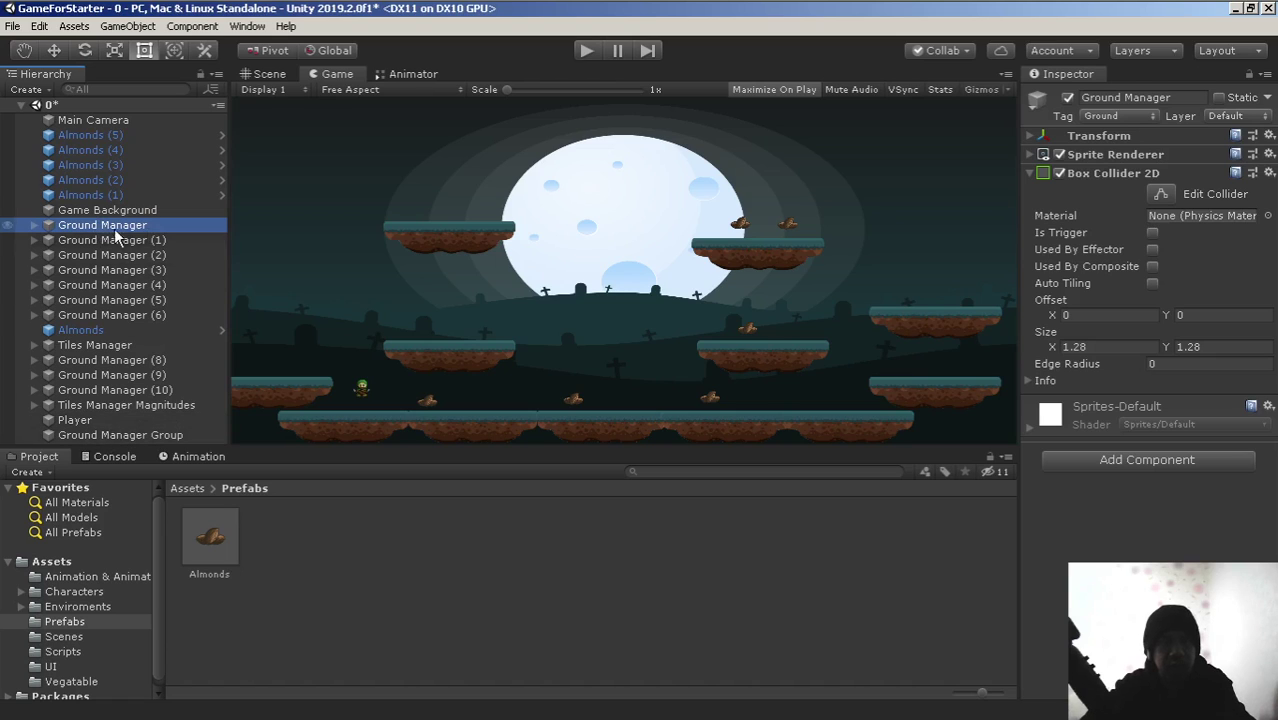
left_click(147, 314, "shift")
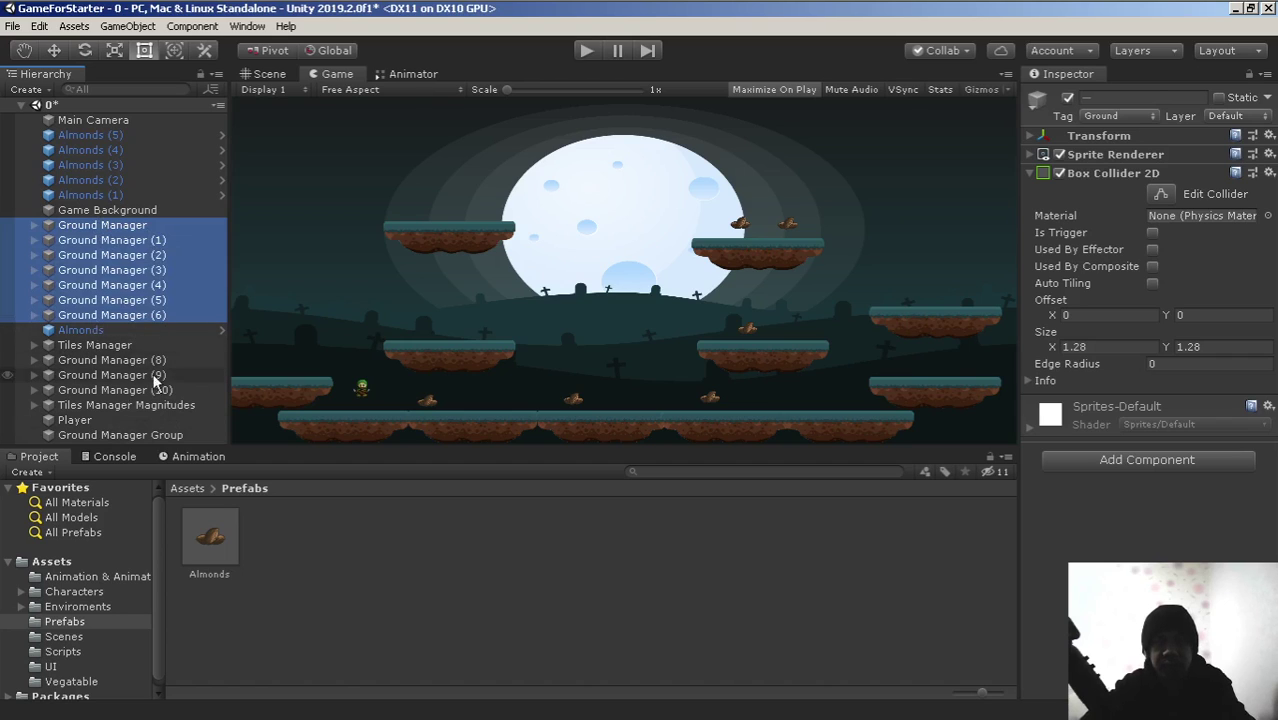
left_click(130, 212)
Nest all Ground Manager objects, Tiles Manager and Tiles Manager Magnitudes under Ground Manager Group, and collapse the group.
left_click(95, 226)
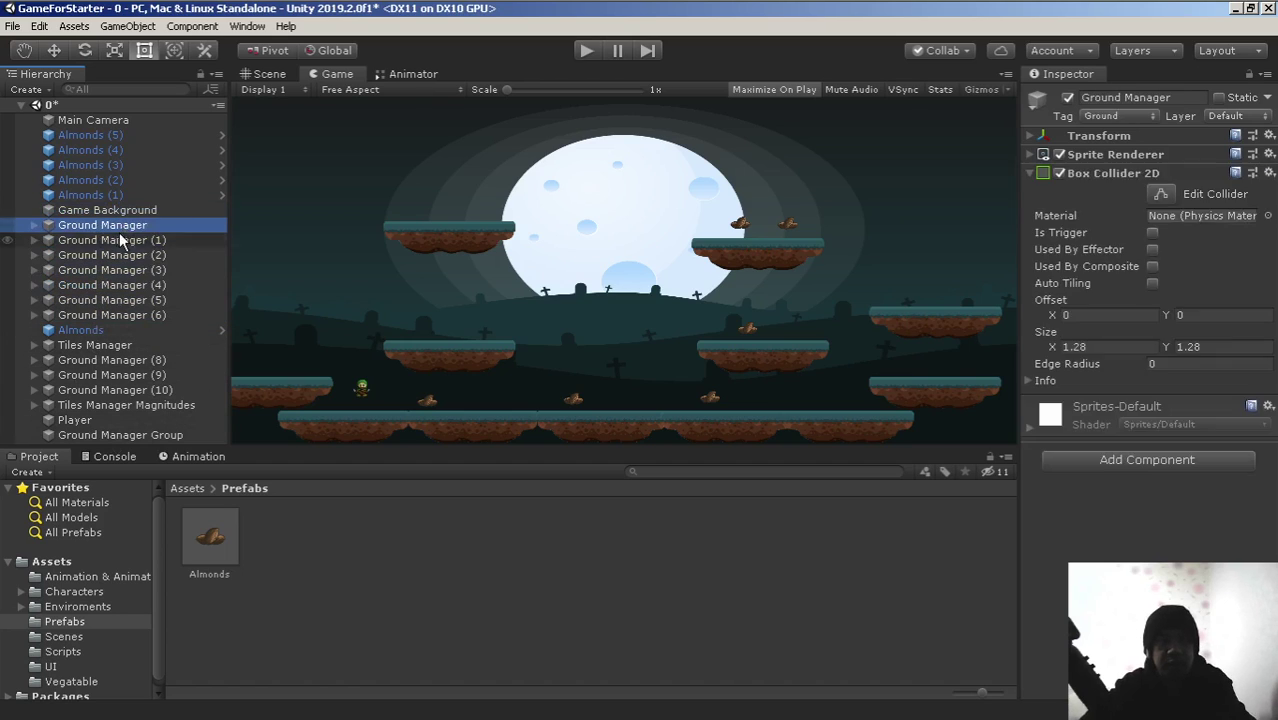
left_click(120, 318, "shift")
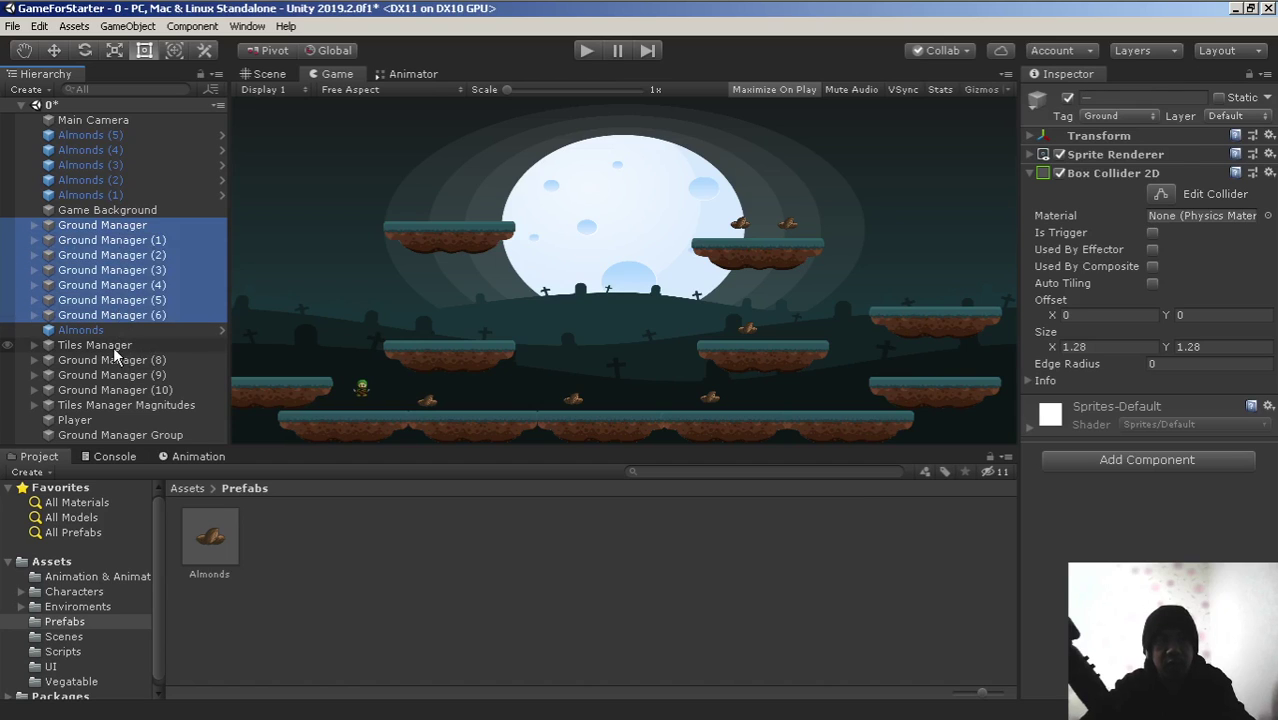
left_click(100, 345, "ctrl")
left_click(108, 376, "ctrl")
left_click(108, 376, "ctrl")
left_click(100, 360, "ctrl")
left_click(98, 375, "ctrl")
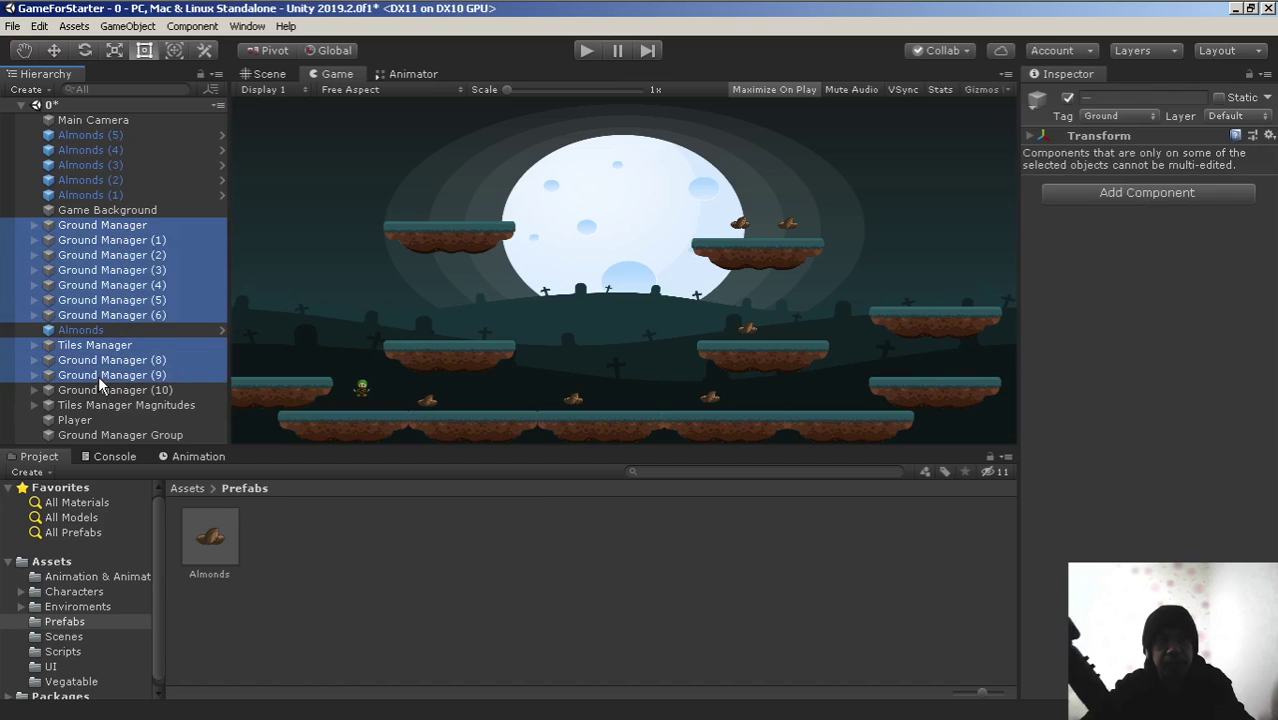
left_click(98, 390, "ctrl")
left_click(100, 405, "ctrl")
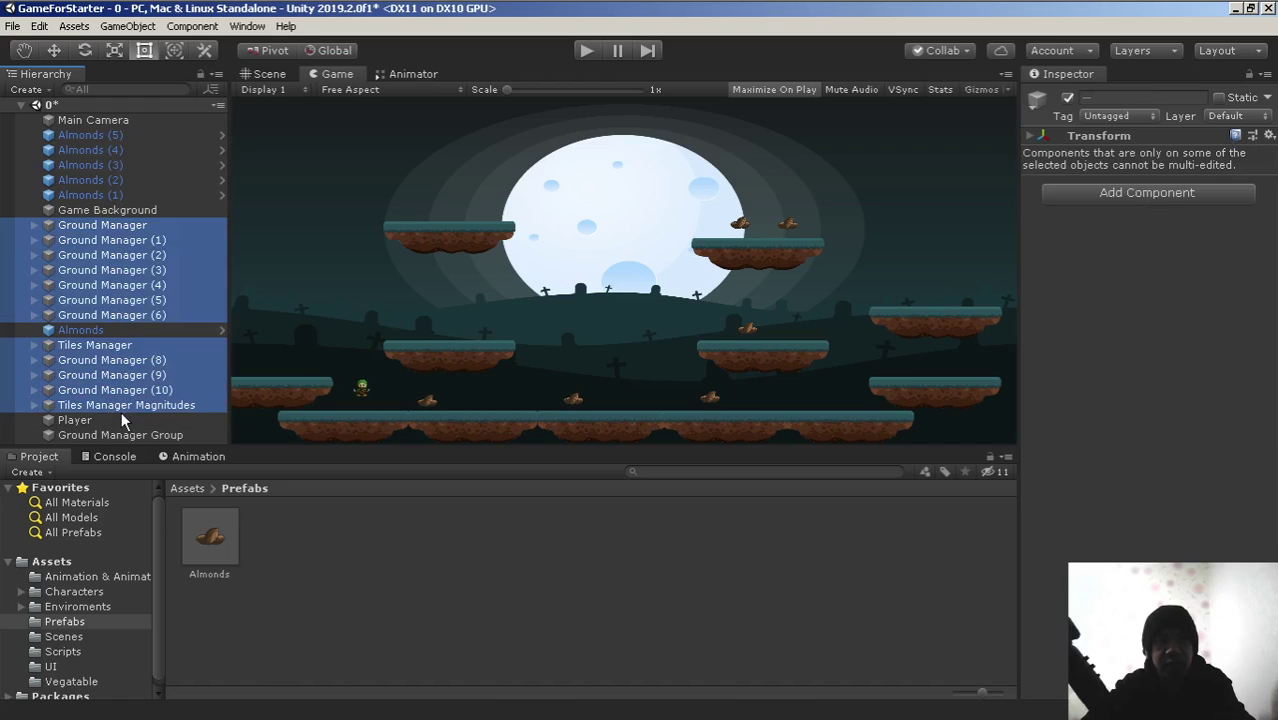
left_click_drag(122, 406, 115, 437)
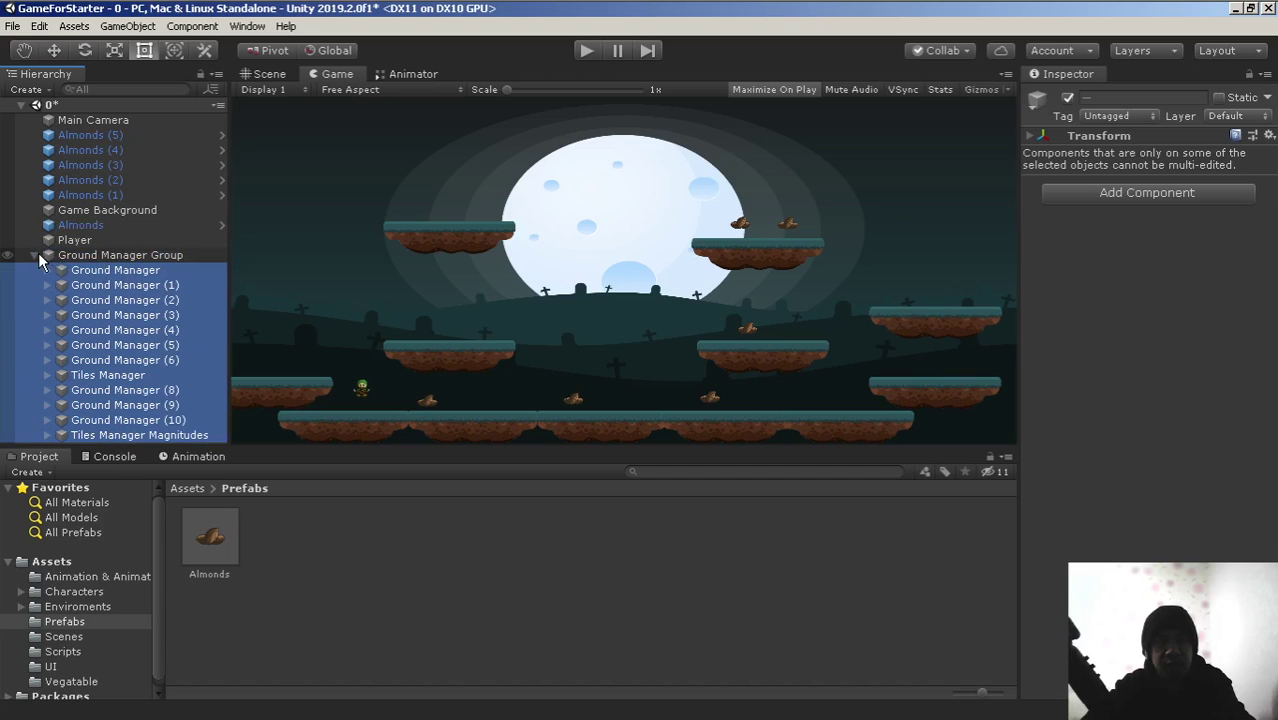
left_click(35, 255)
left_click(126, 307)
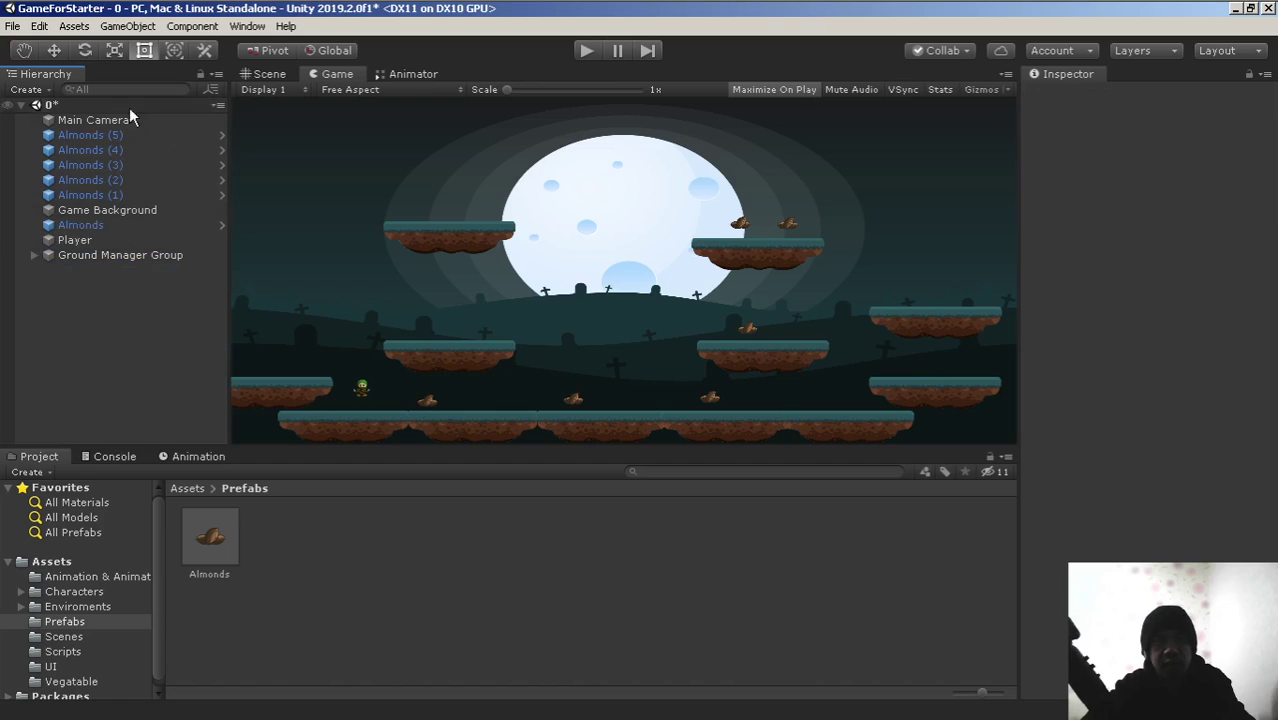
Create an empty object in the scene and name it Item Manager.
right_click(90, 305)
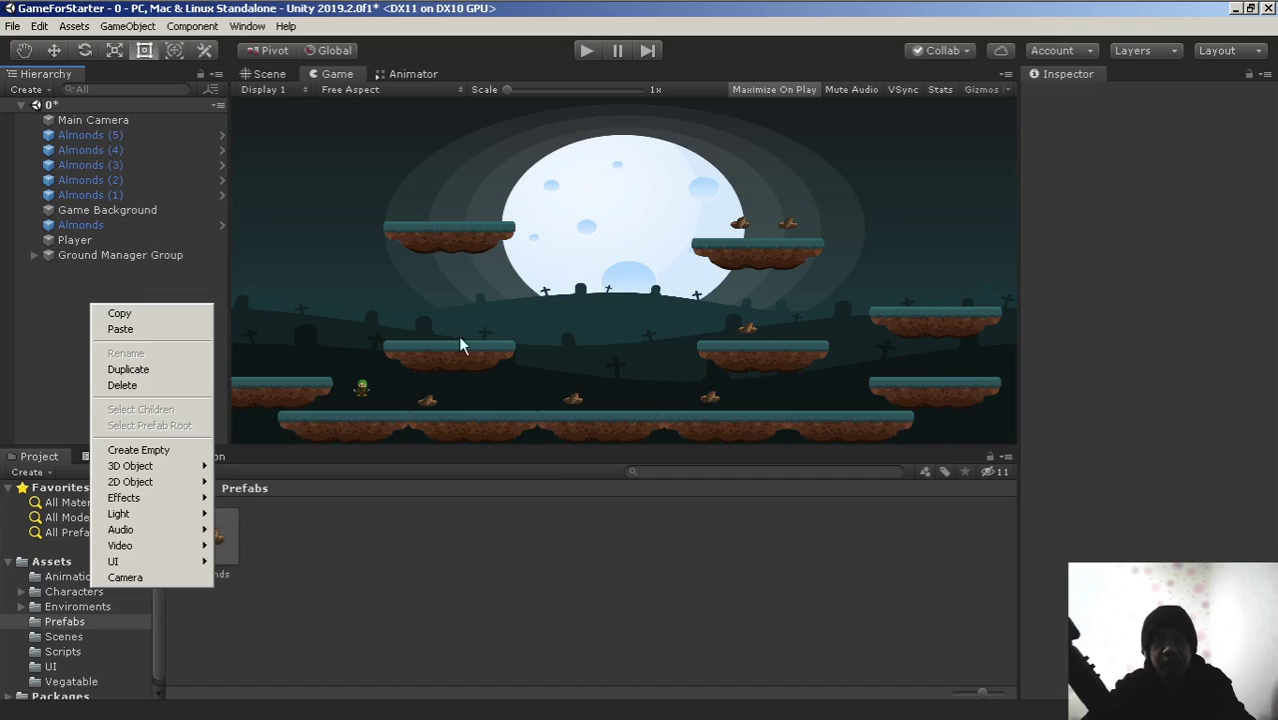
left_click(53, 301)
right_click(76, 291)
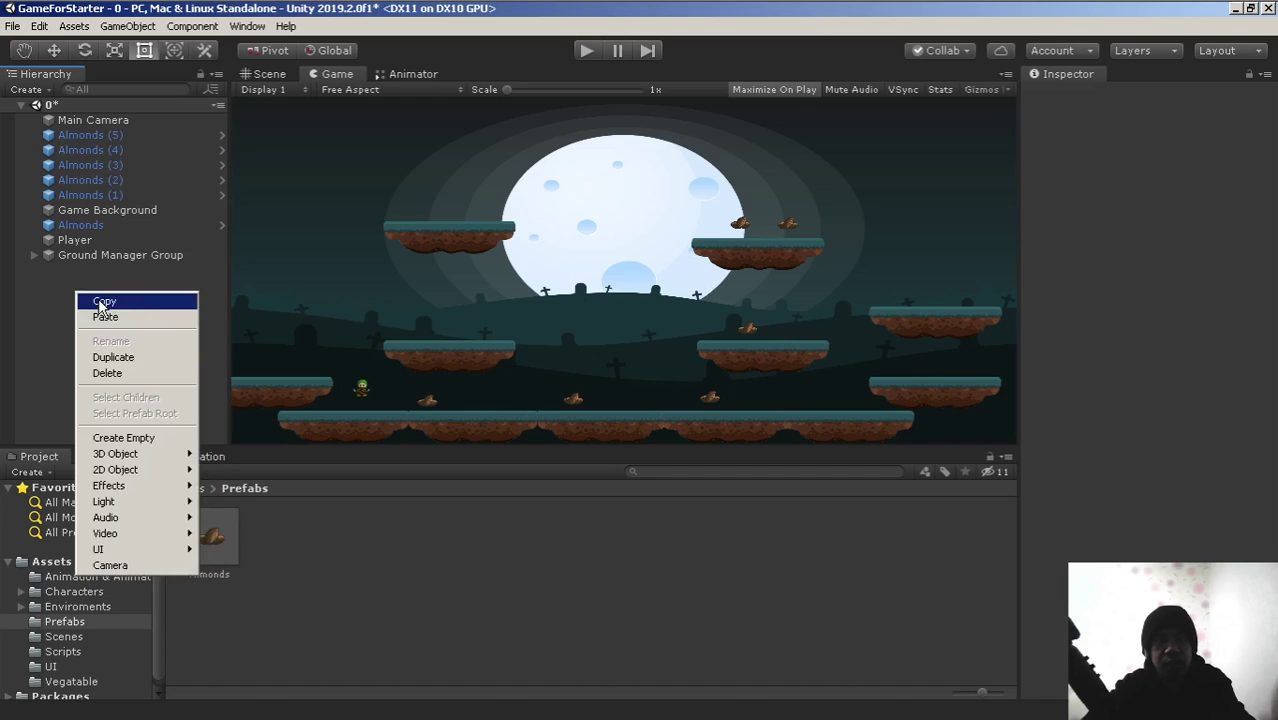
left_click(149, 440)
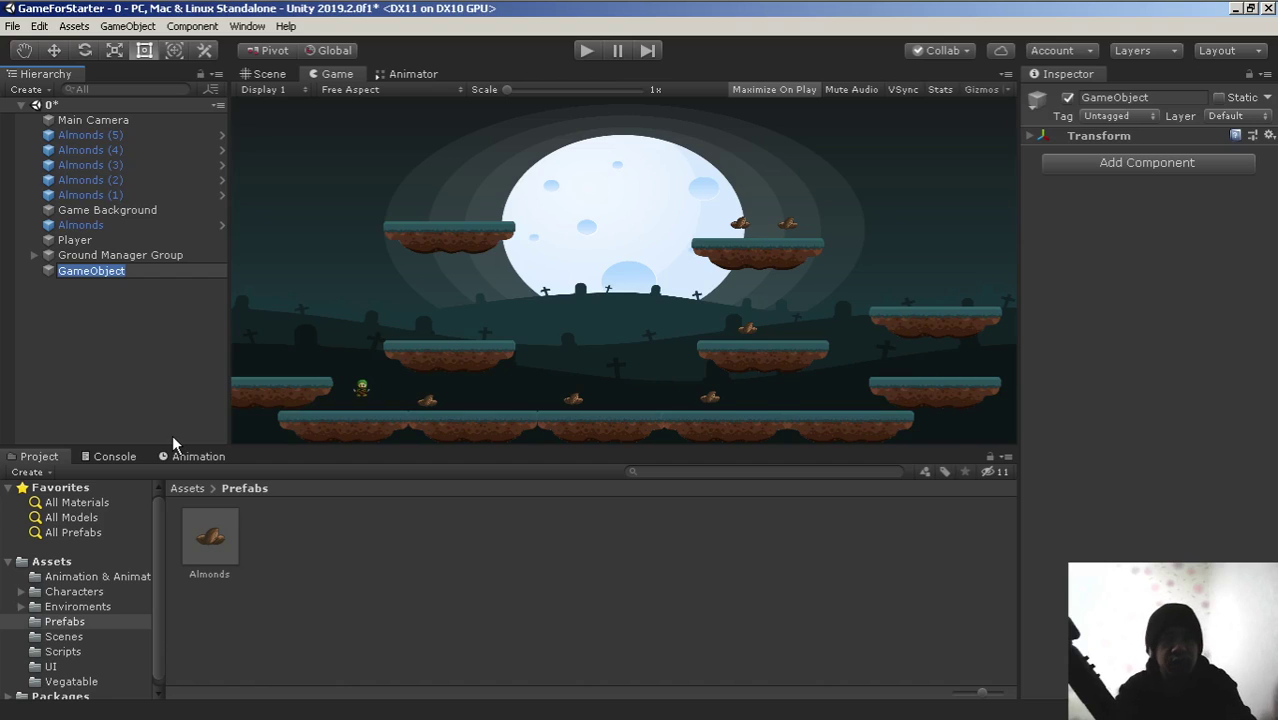
type("Item")
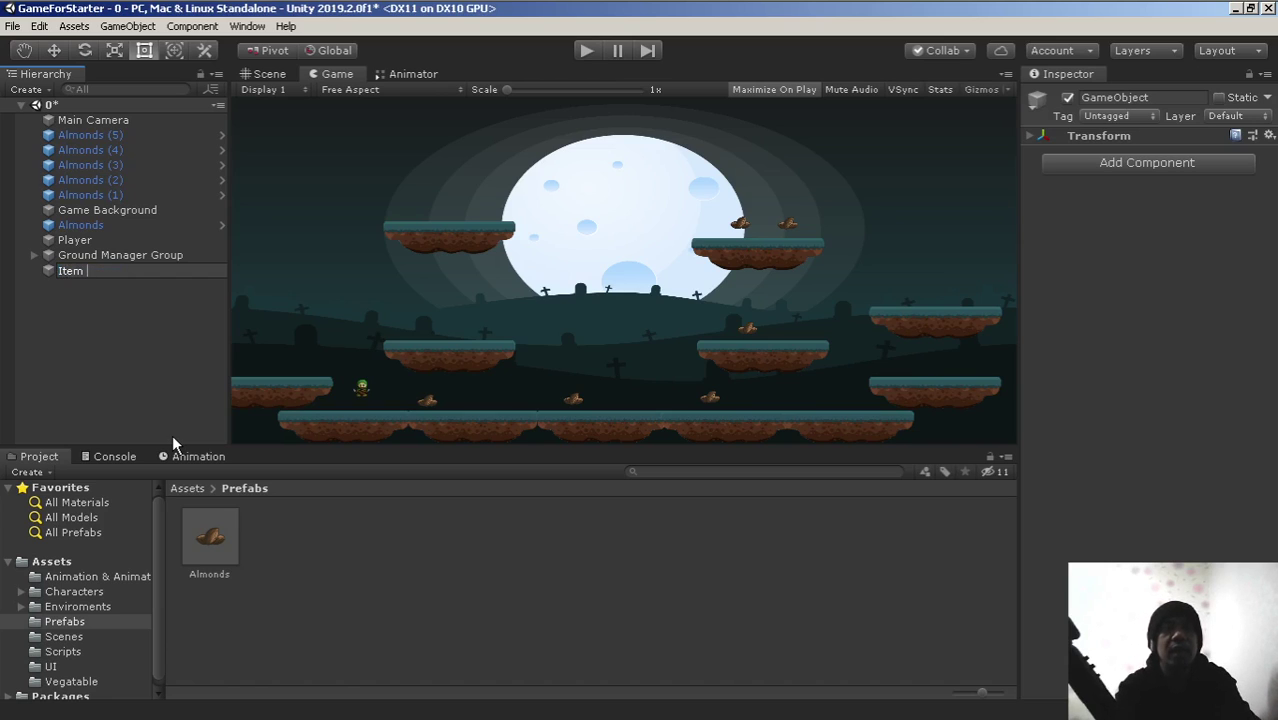
key("Return")
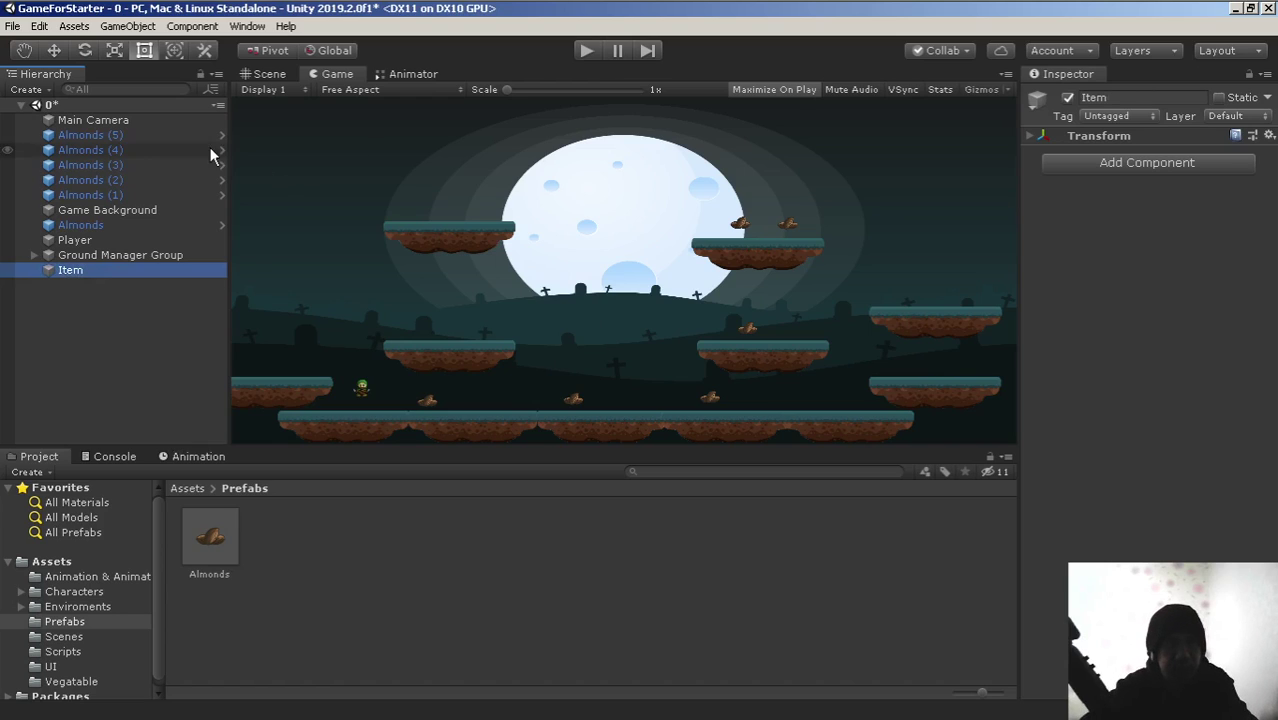
key("F2")
left_click(123, 272)
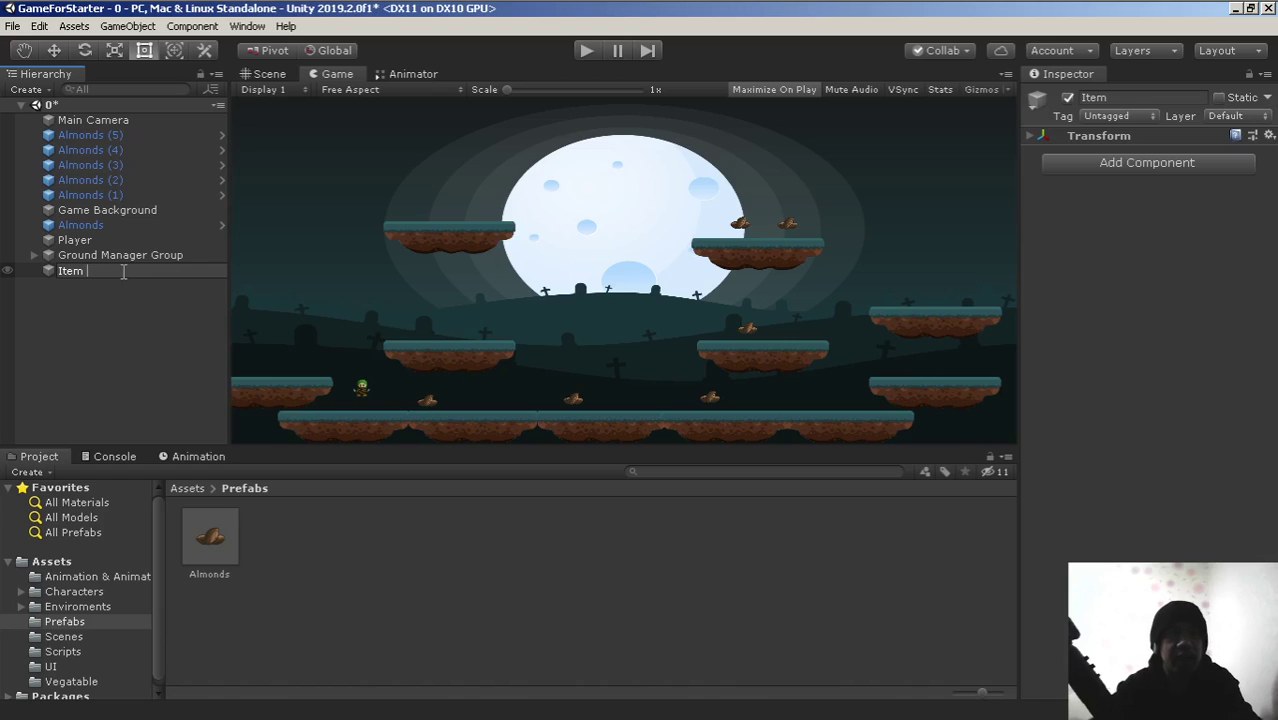
type("Man")
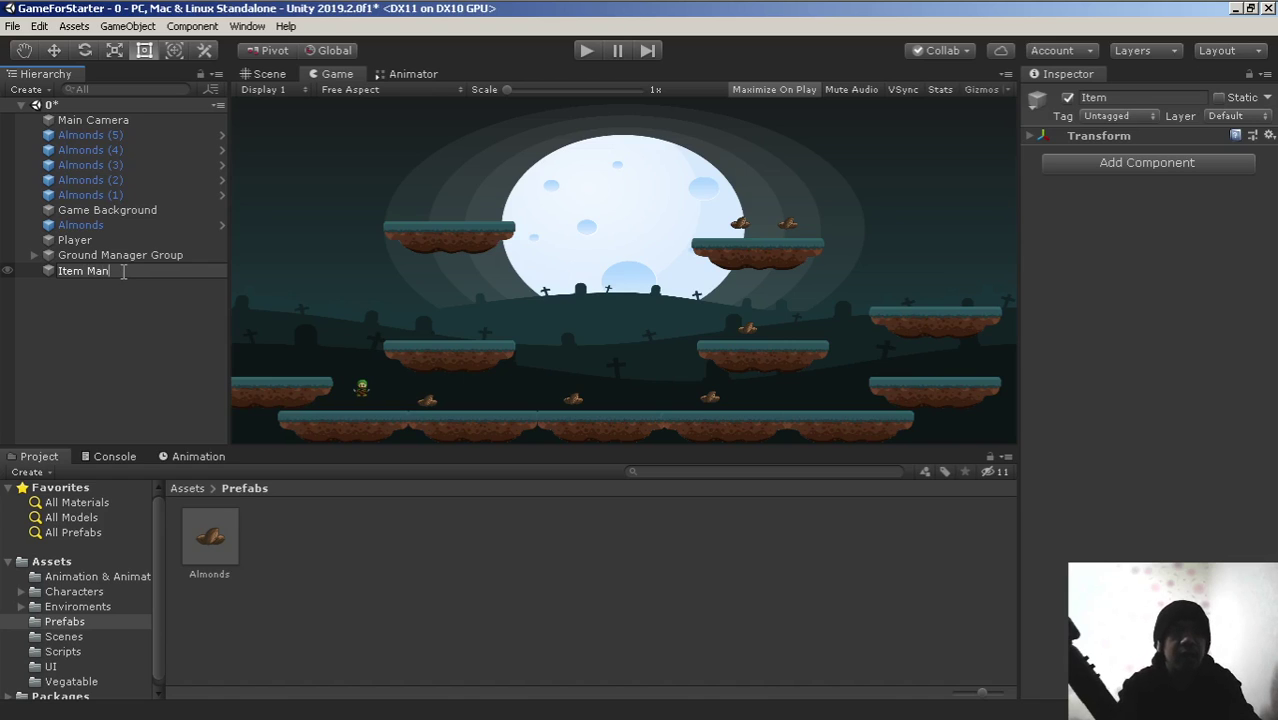
type("ager")
key("Return")
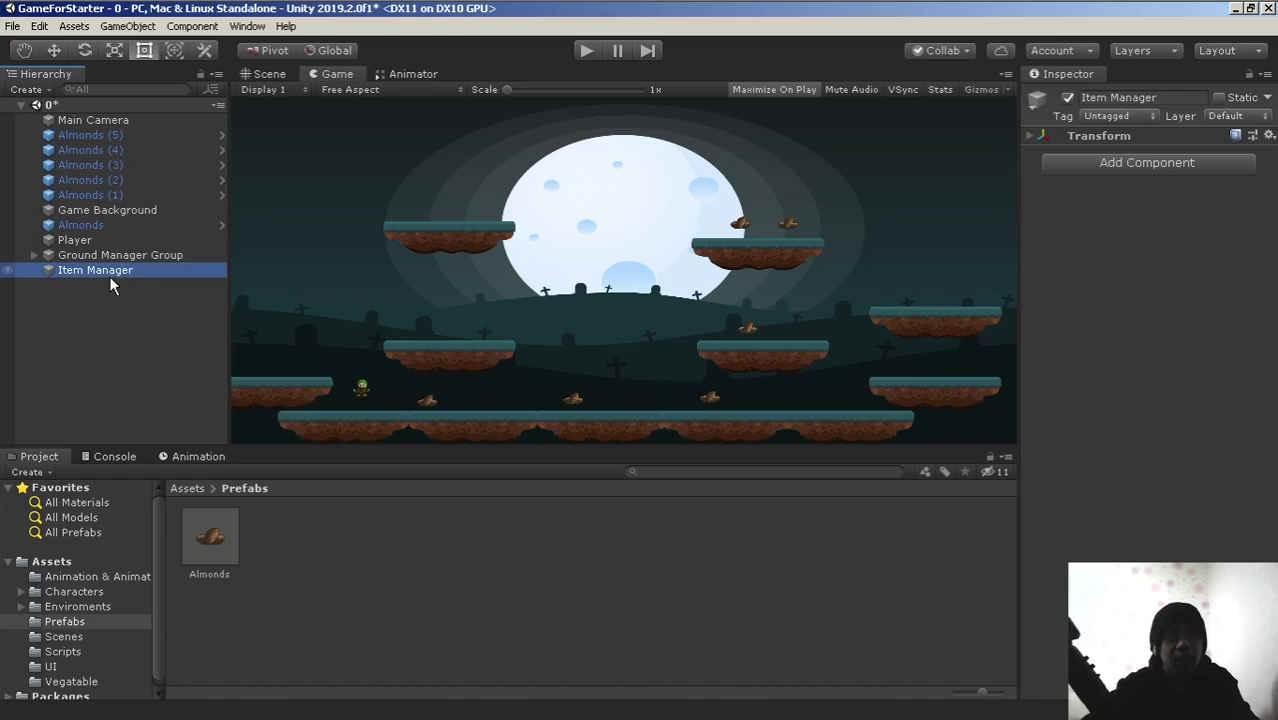
Nest Almonds and Almonds (1) through Almonds (5) under Item Manager, and collapse the group.
left_click(97, 133)
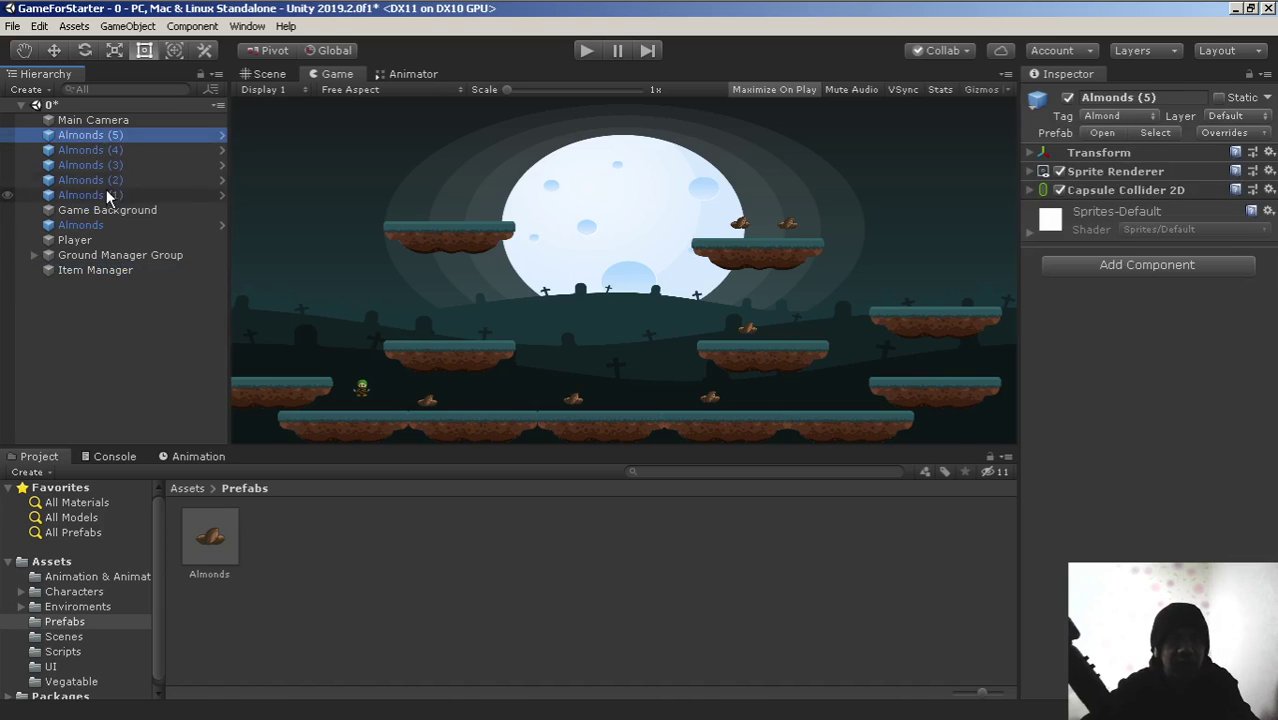
left_click(104, 195, "shift")
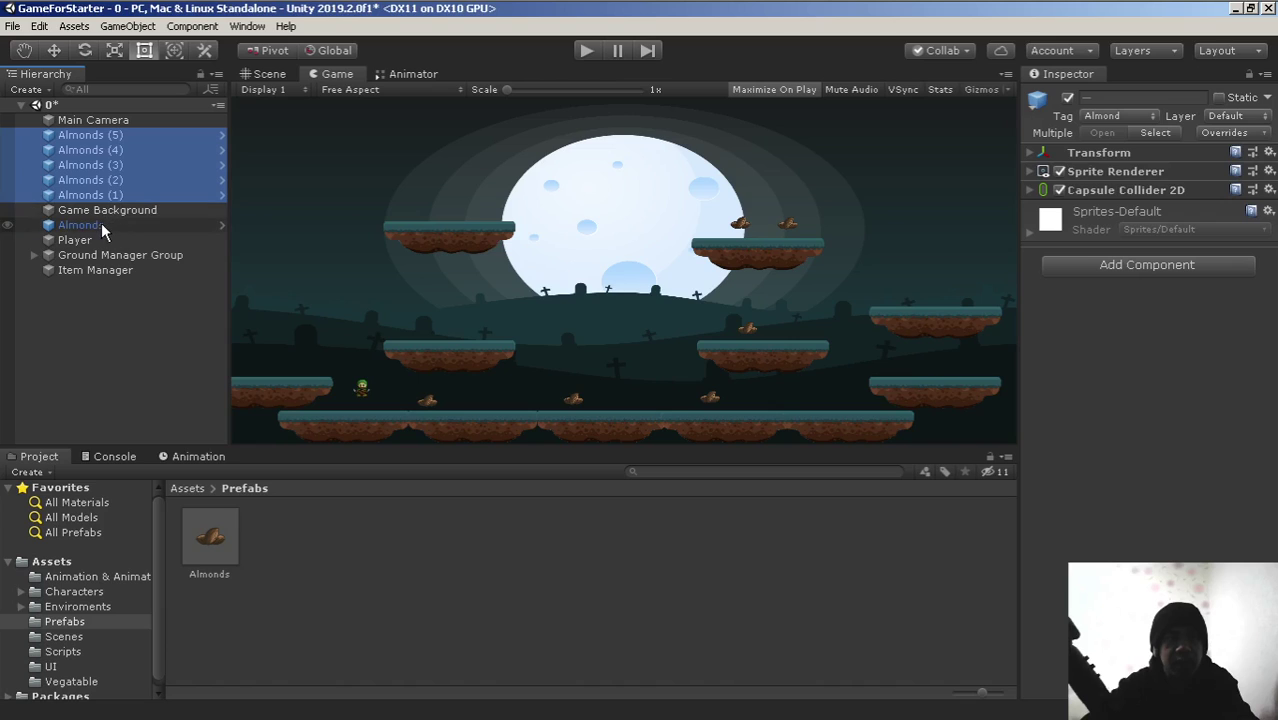
left_click(101, 225, "ctrl")
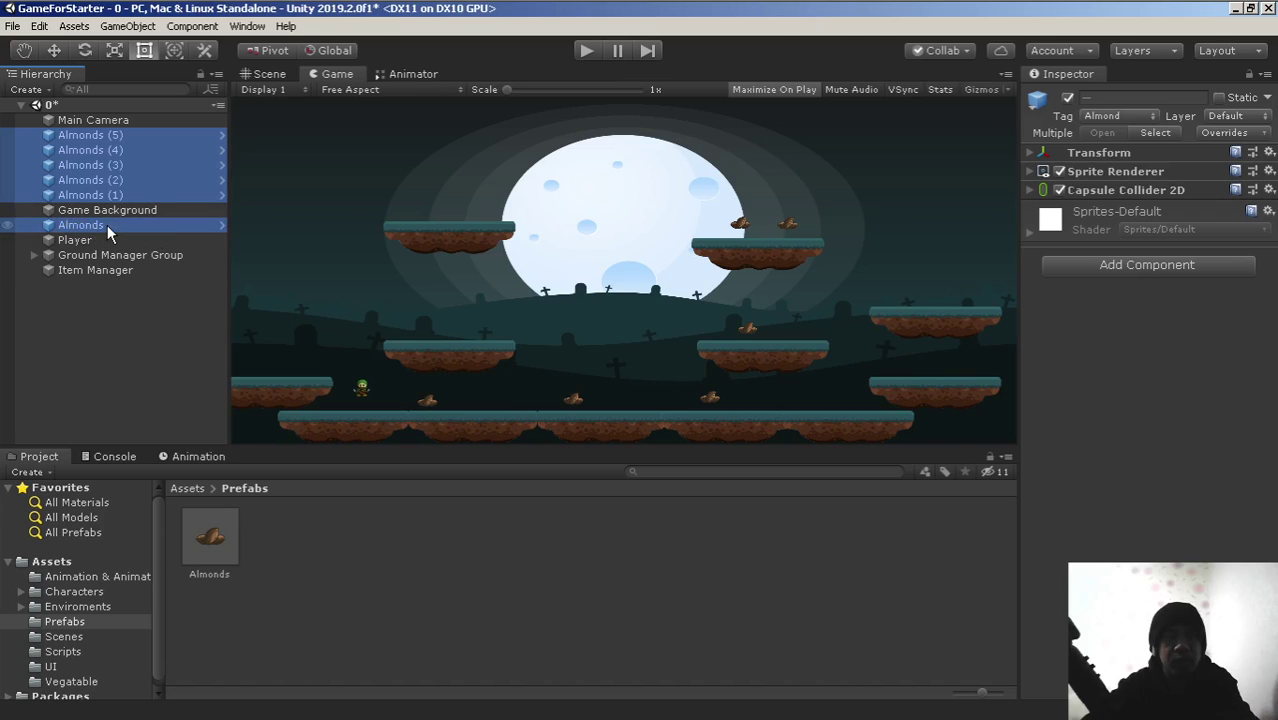
left_click_drag(107, 225, 109, 267)
left_click(34, 180)
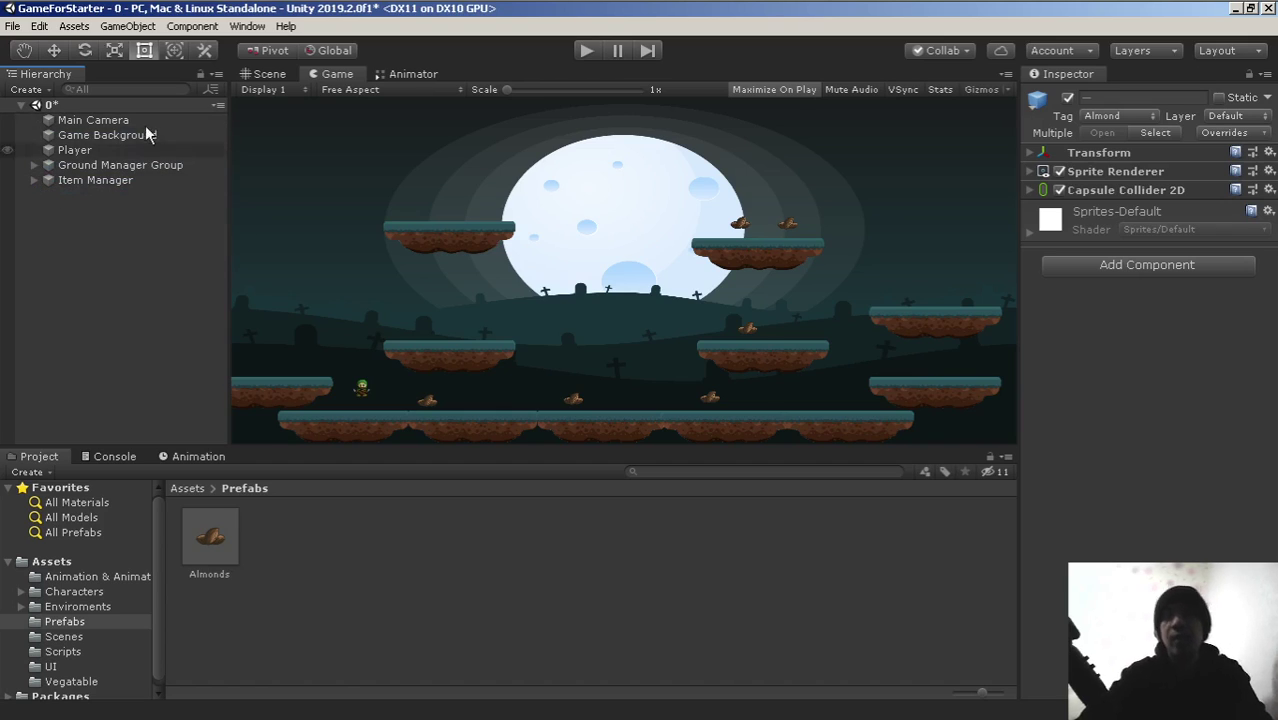
Run the game, collect the two nearest almonds on the ground, and jump the player back onto the low ledge.
left_click(588, 50)
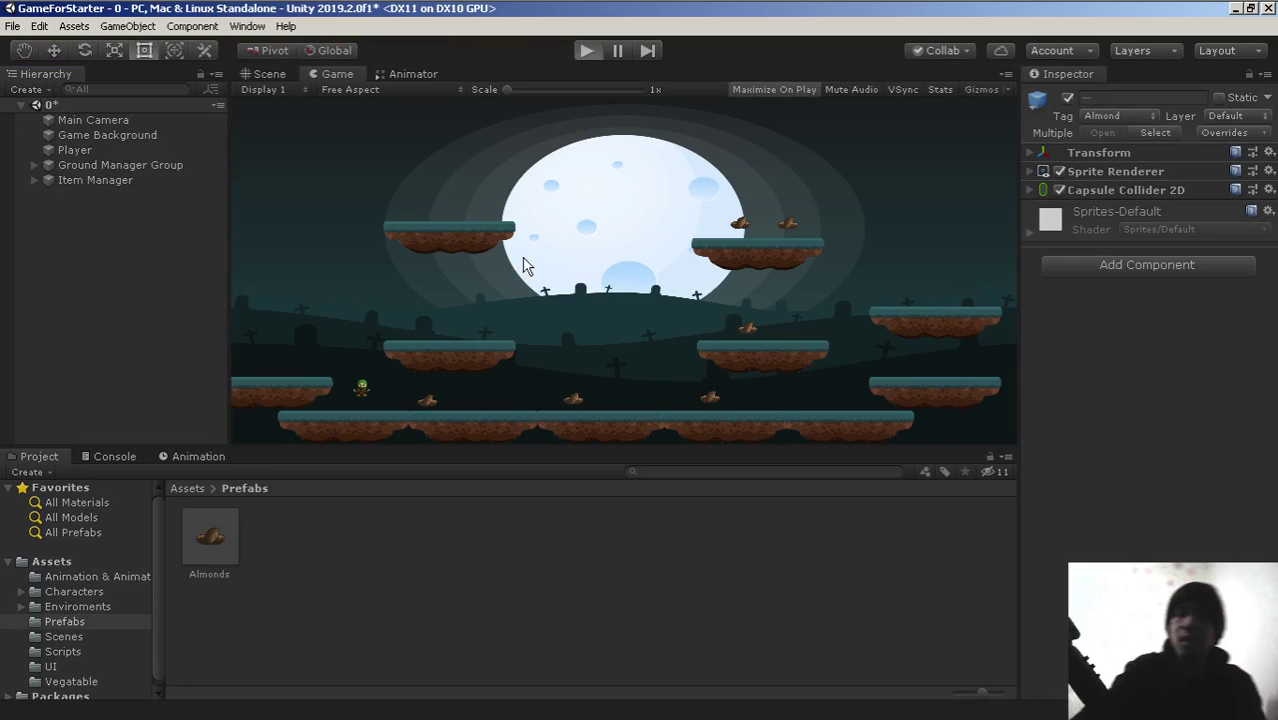
key("Right")
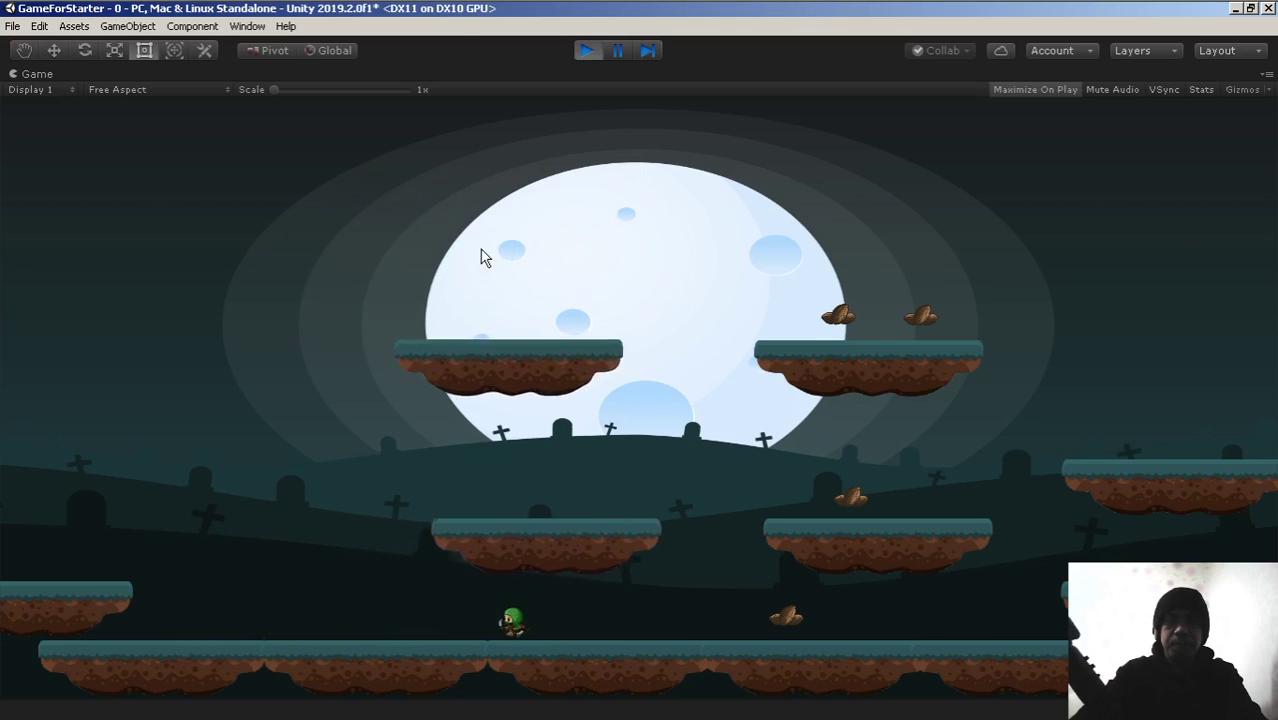
key("Left")
key("Left")
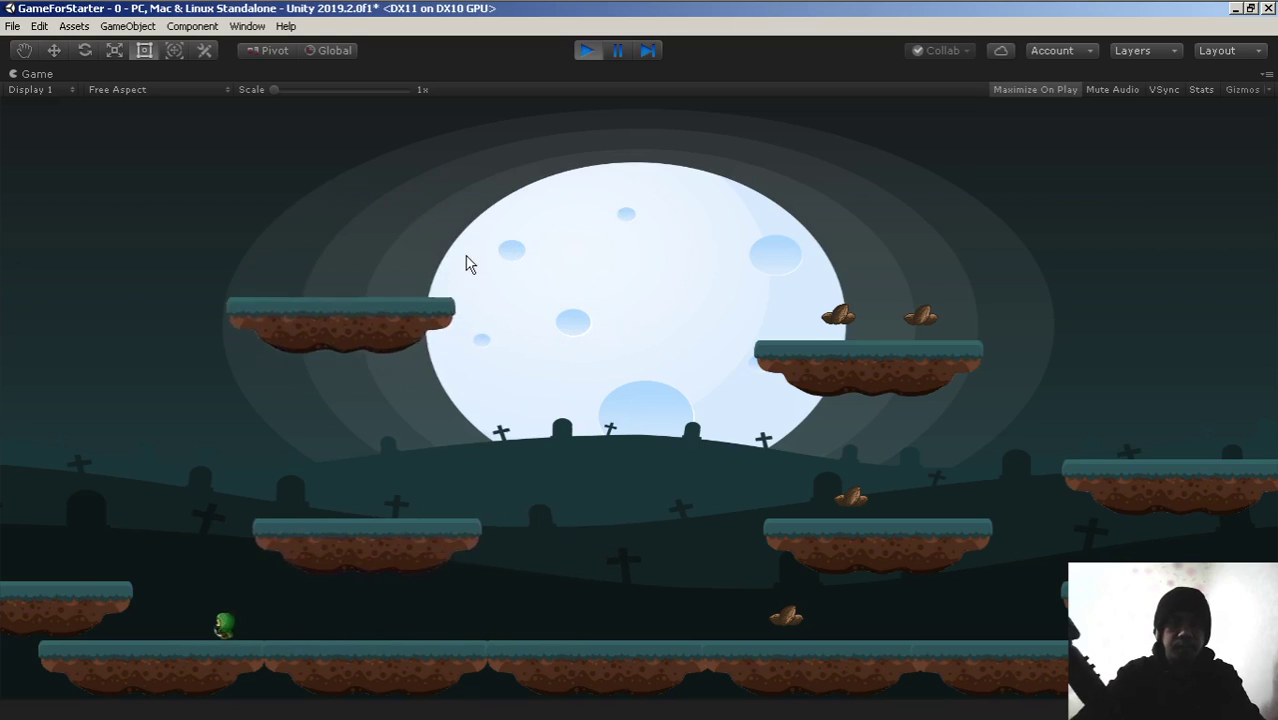
key("space")
key("Left")
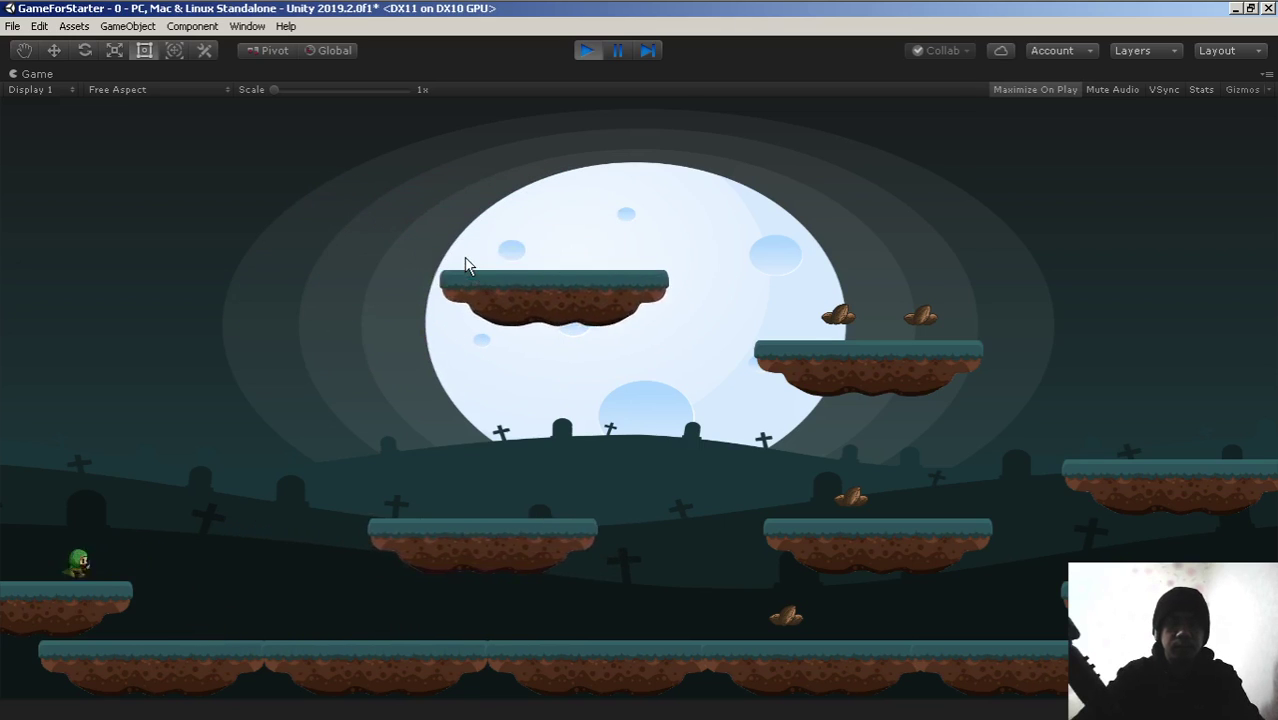
Jump the player from the low ledge onto the lower moving platform and walk across it.
key("Right")
key("Left")
key("space")
key("Right")
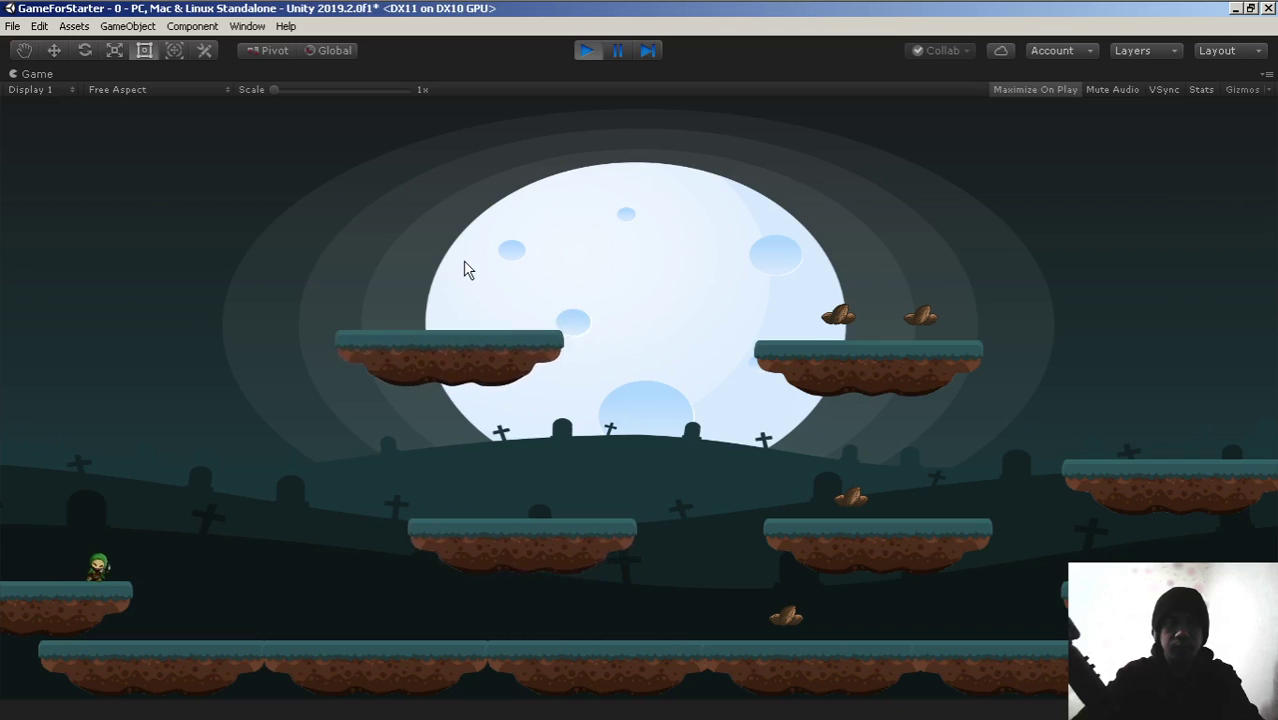
key("Right")
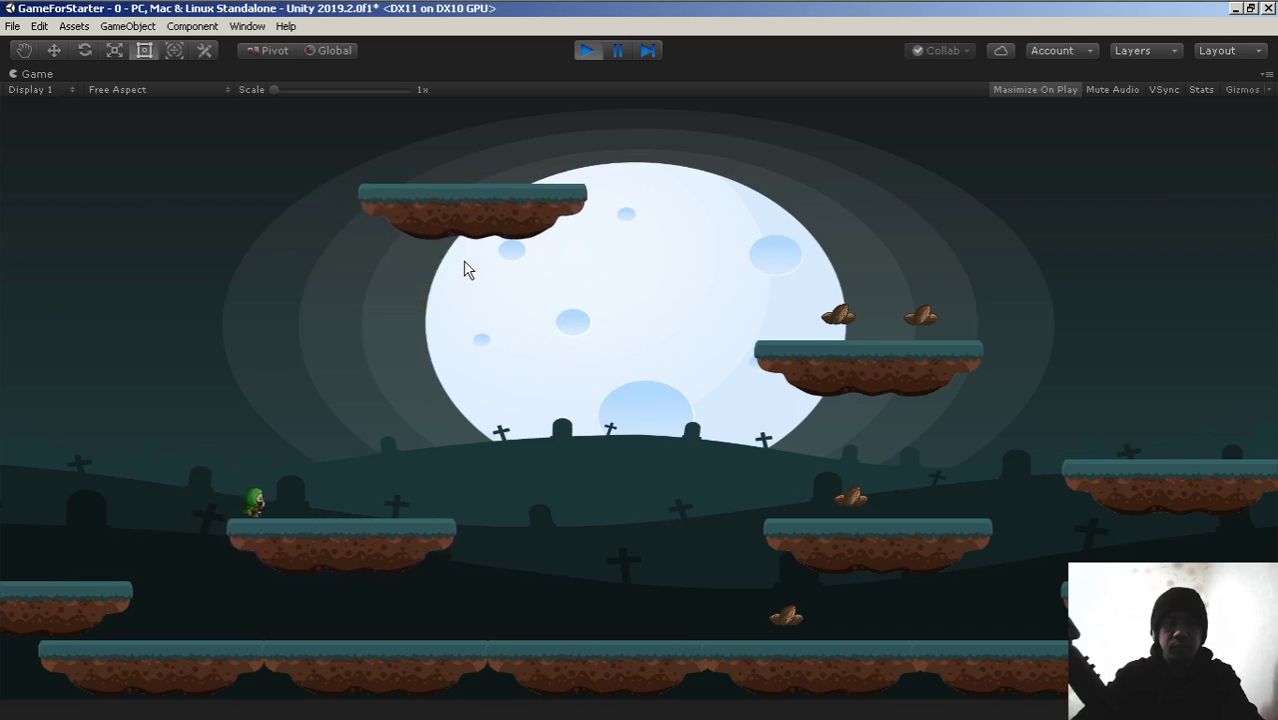
key("Right")
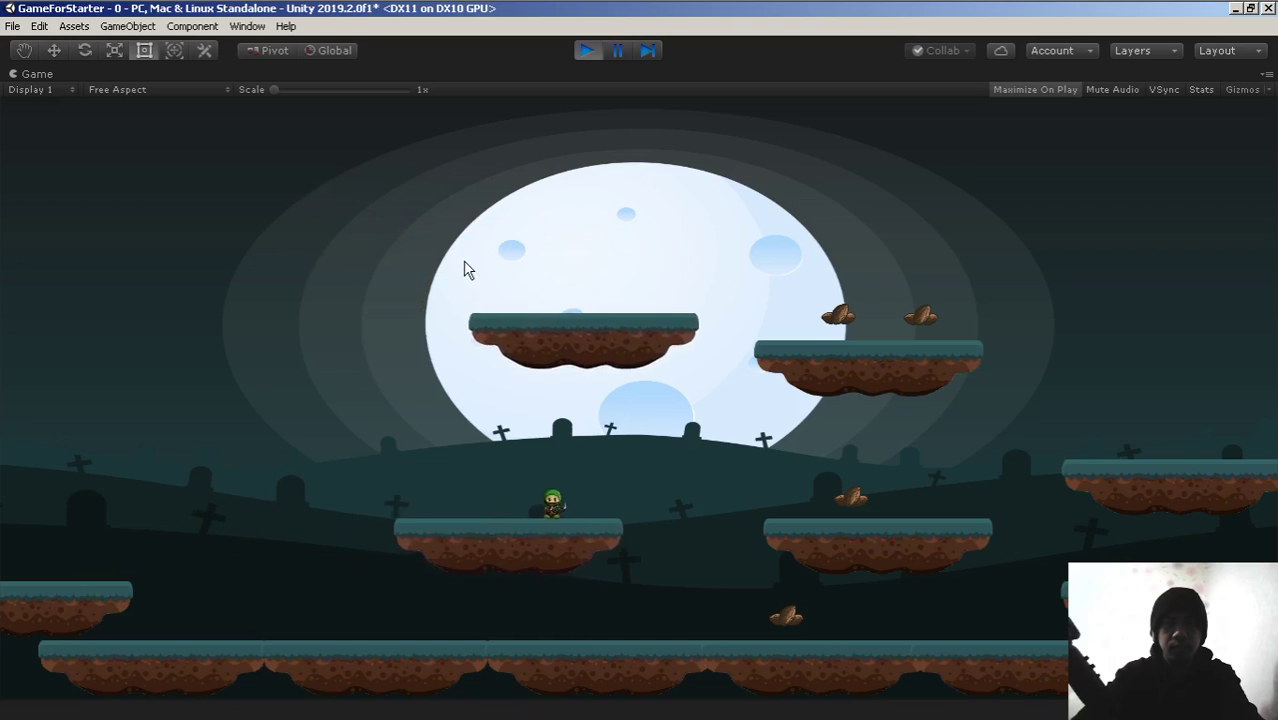
Collect the almond on the lower fixed platform and the remaining one on the ground, and stop the game.
key("space")
key("Right")
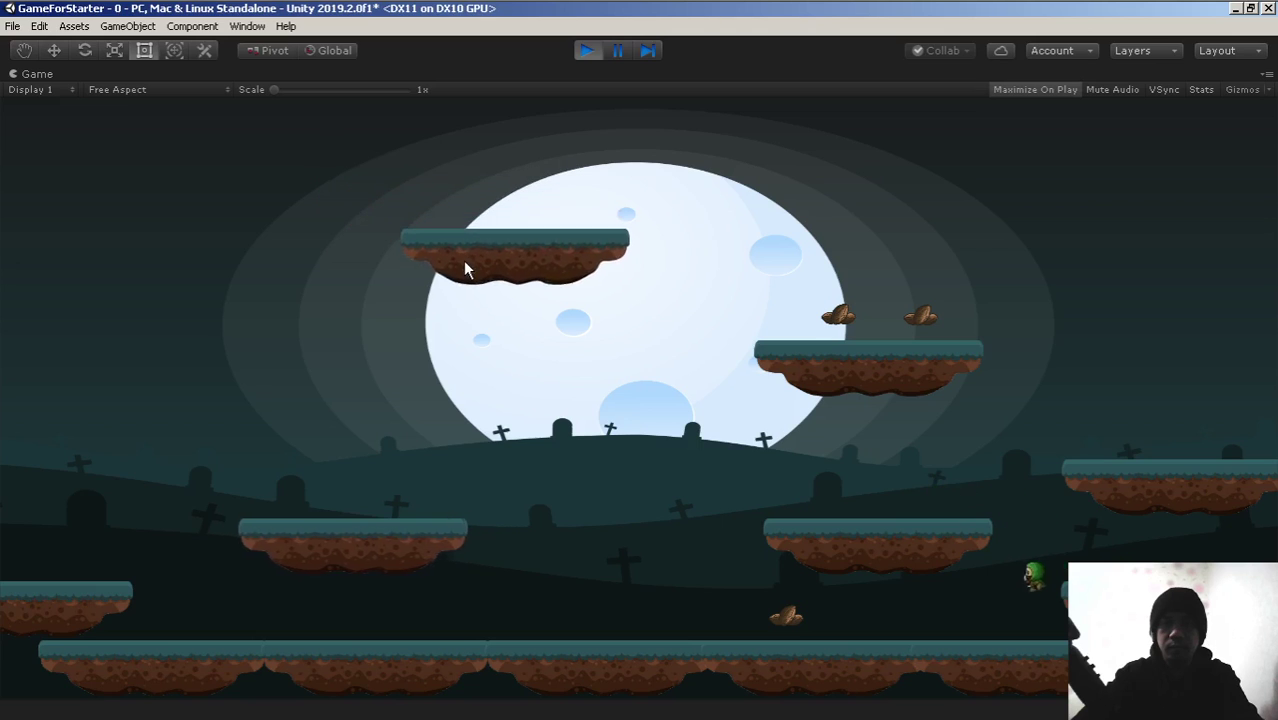
key("Left")
key("Left")
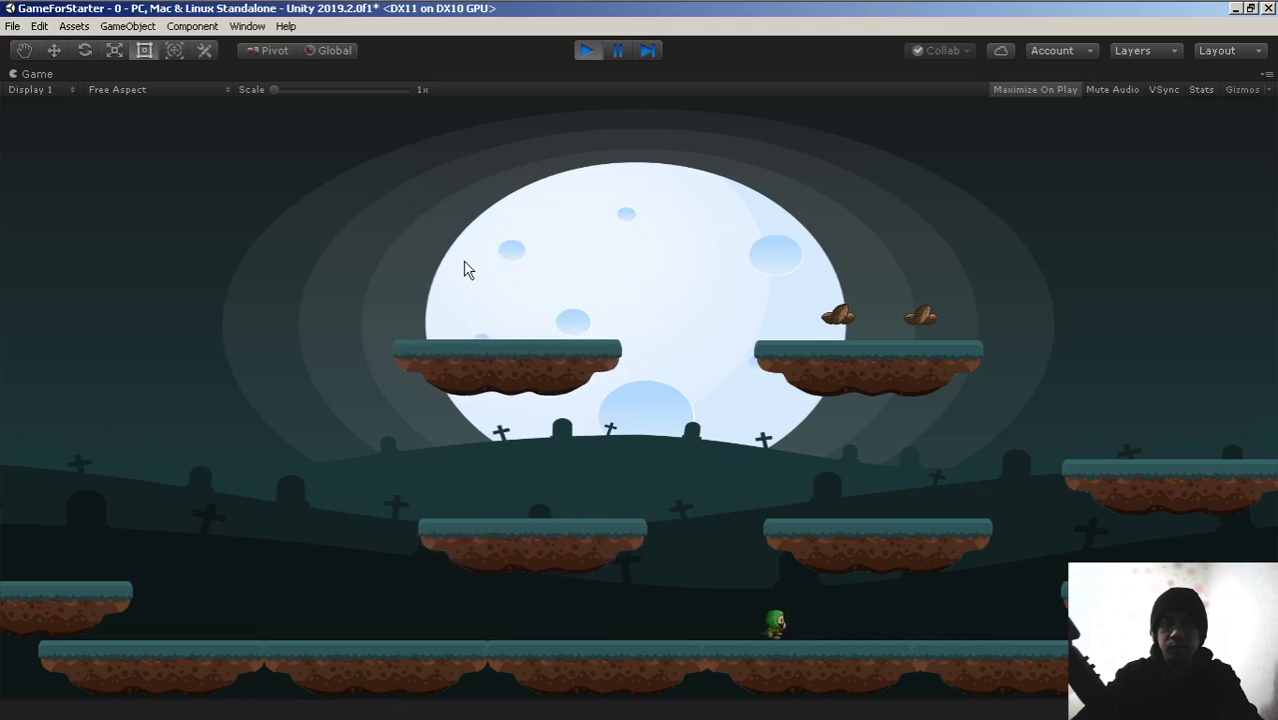
key("ctrl+p")
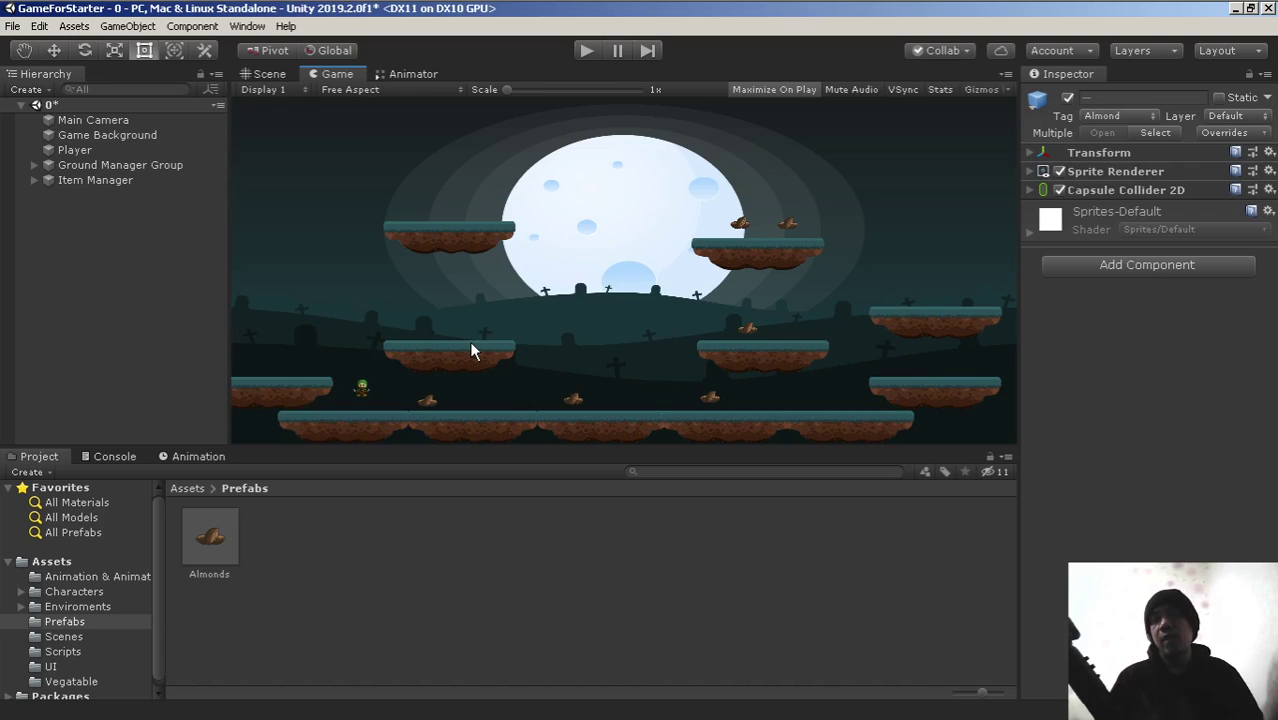
Look through the Prefabs, Enviroments and Characters asset folders.
left_click(100, 607)
left_click(76, 623)
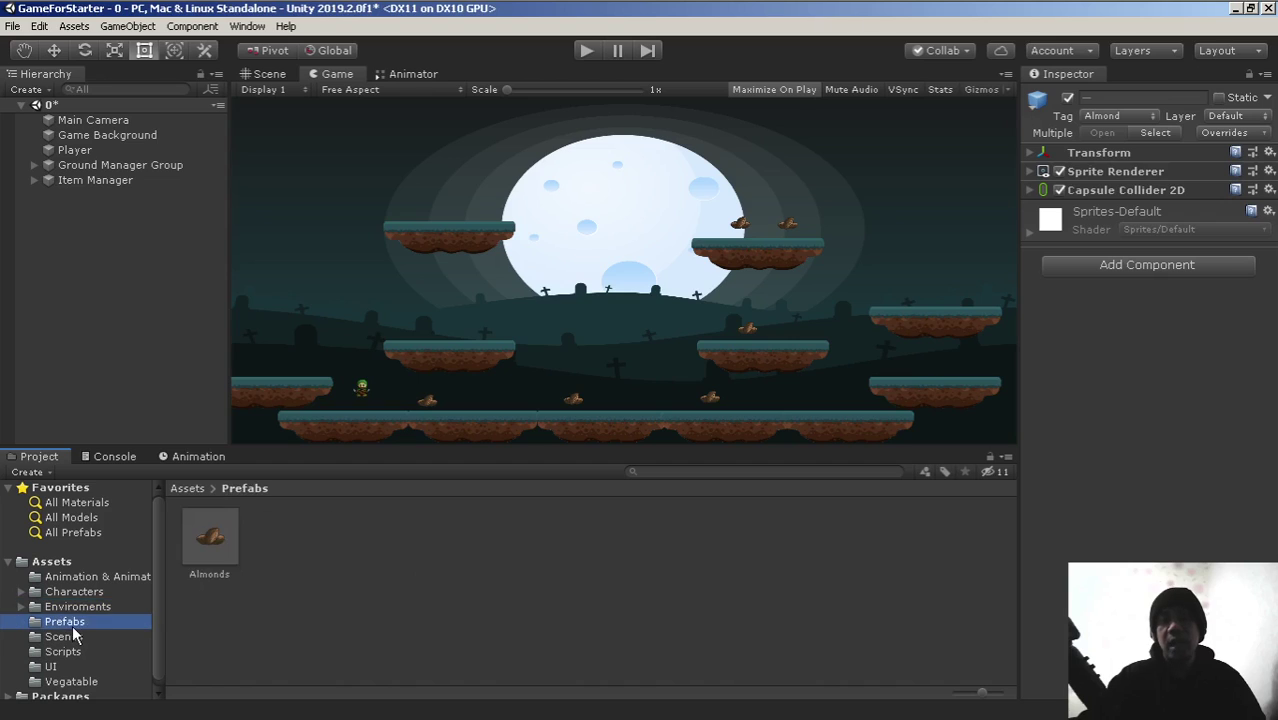
left_click(76, 607)
left_click(73, 593)
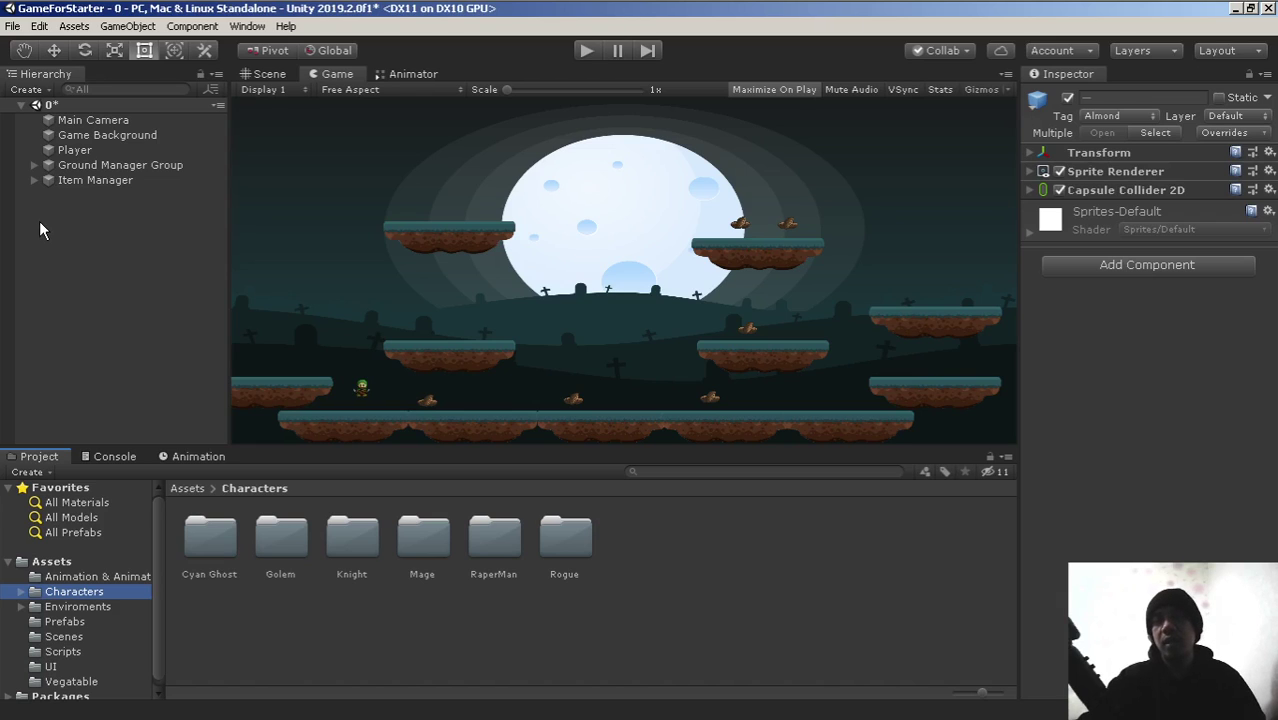
Expand Item Manager to inspect Almonds (5), and open the Vegatable asset folder.
left_click(76, 182)
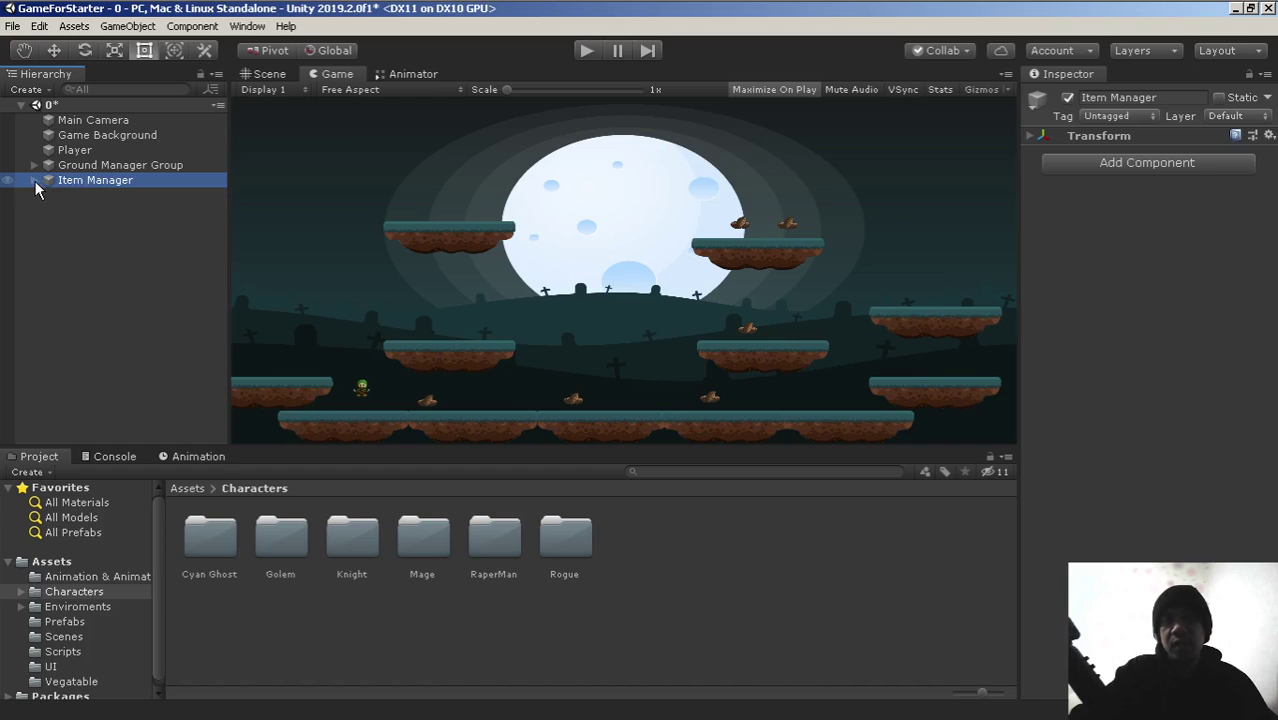
left_click(34, 180)
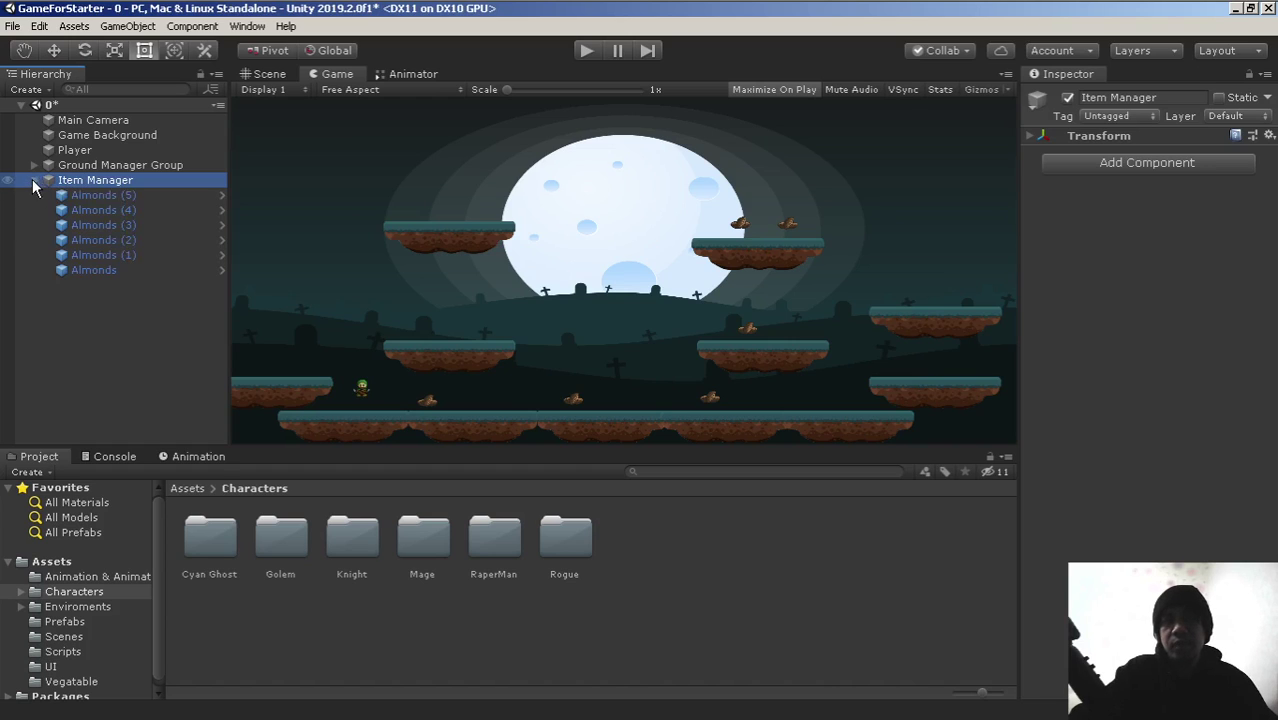
left_click(96, 196)
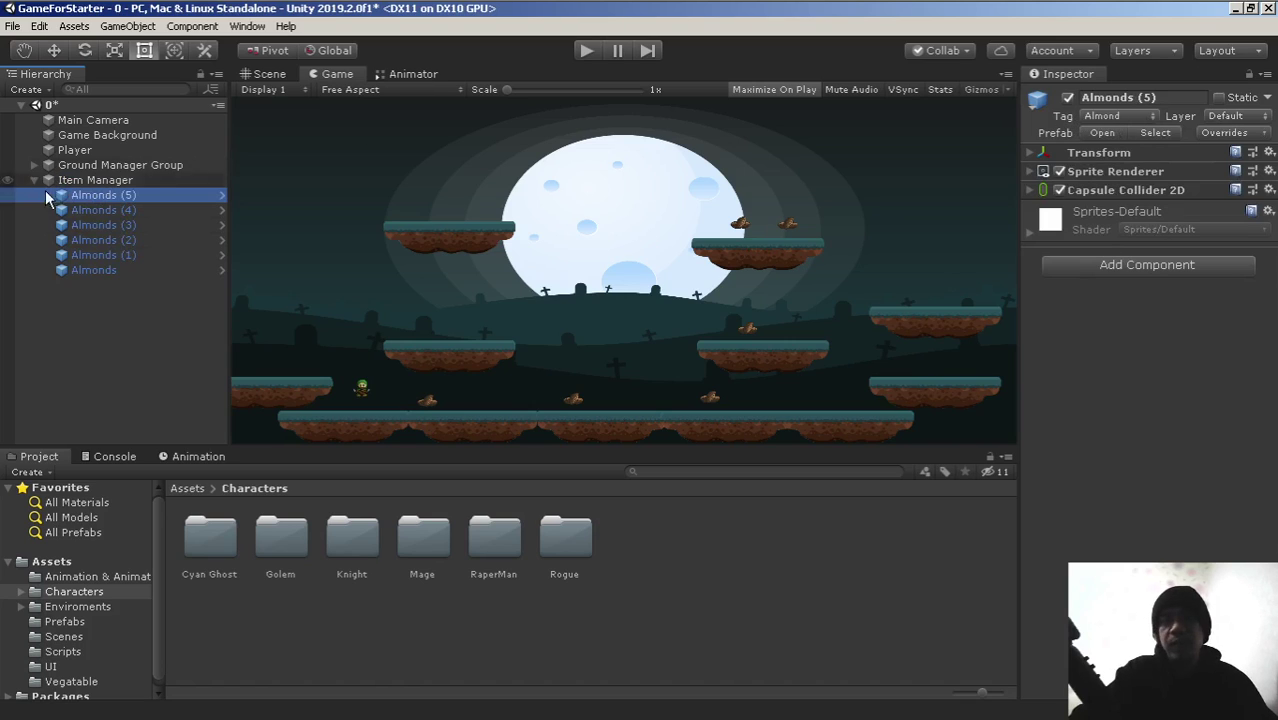
left_click(80, 682)
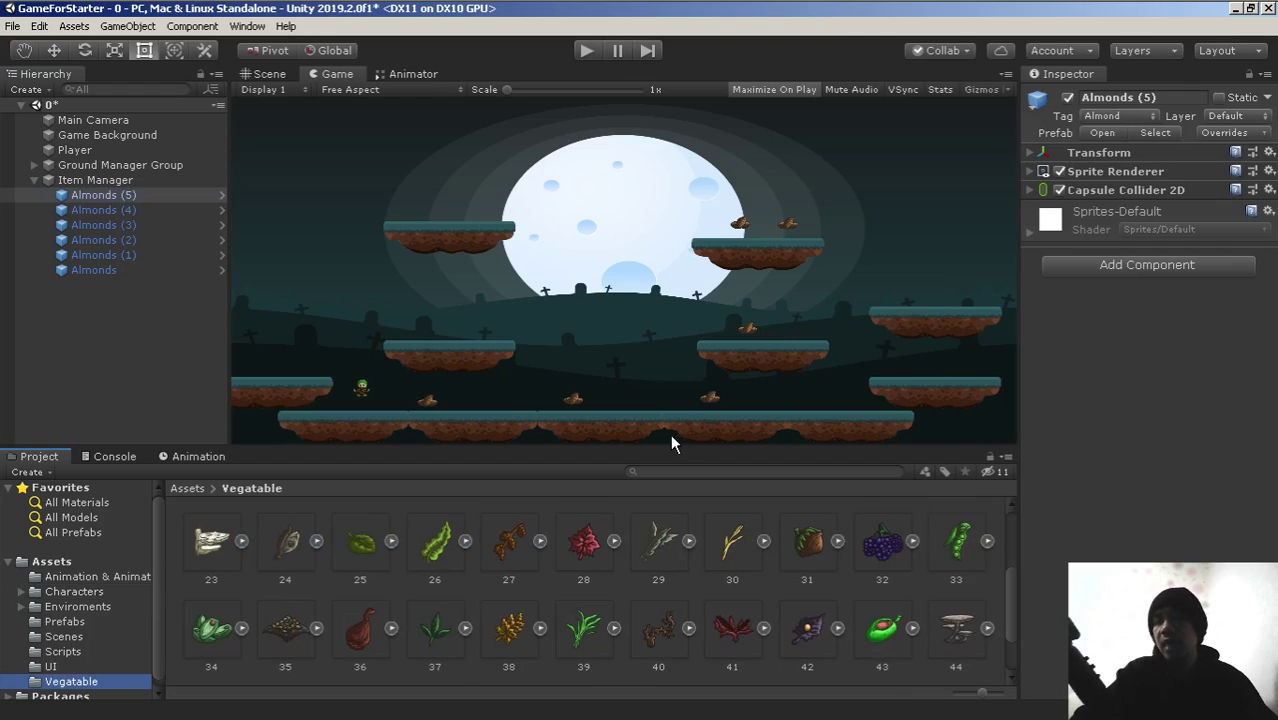
Switch to Visual Studio to review the Almond tag check and Destroy call in PlayerManager.cs, and return to Unity.
left_click(308, 14)
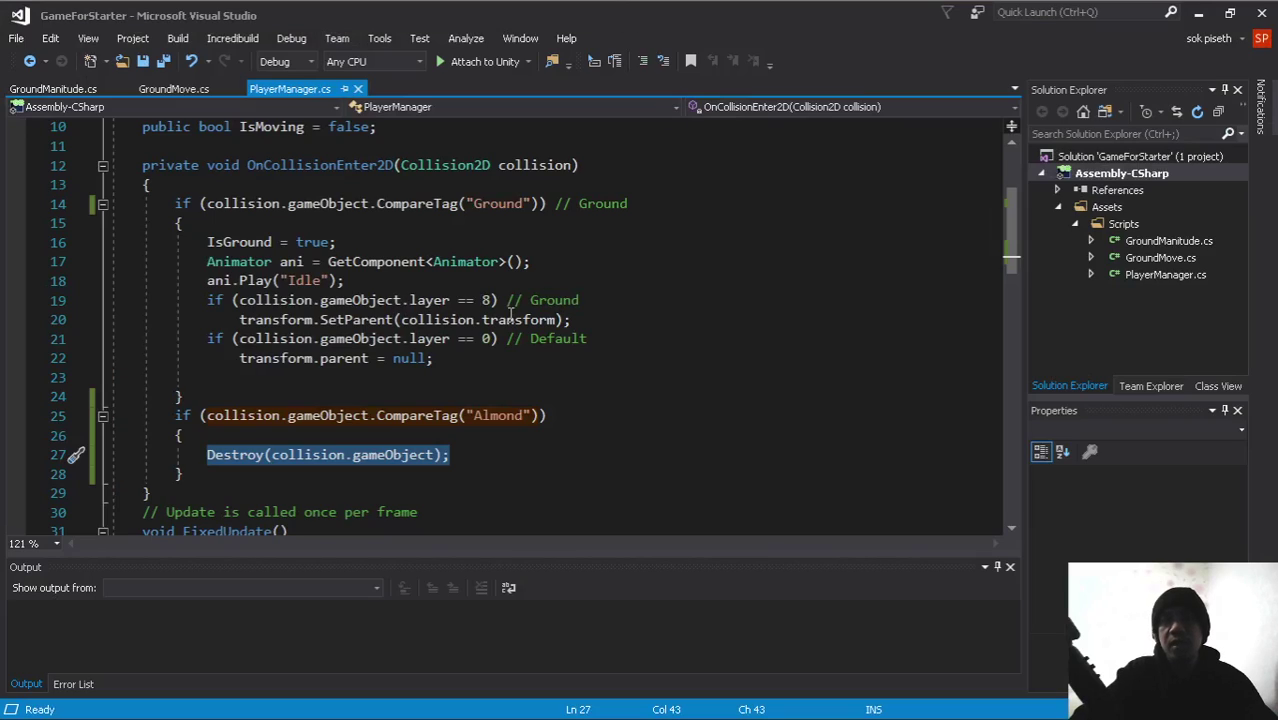
left_click(470, 305)
left_click_drag(135, 415, 466, 450)
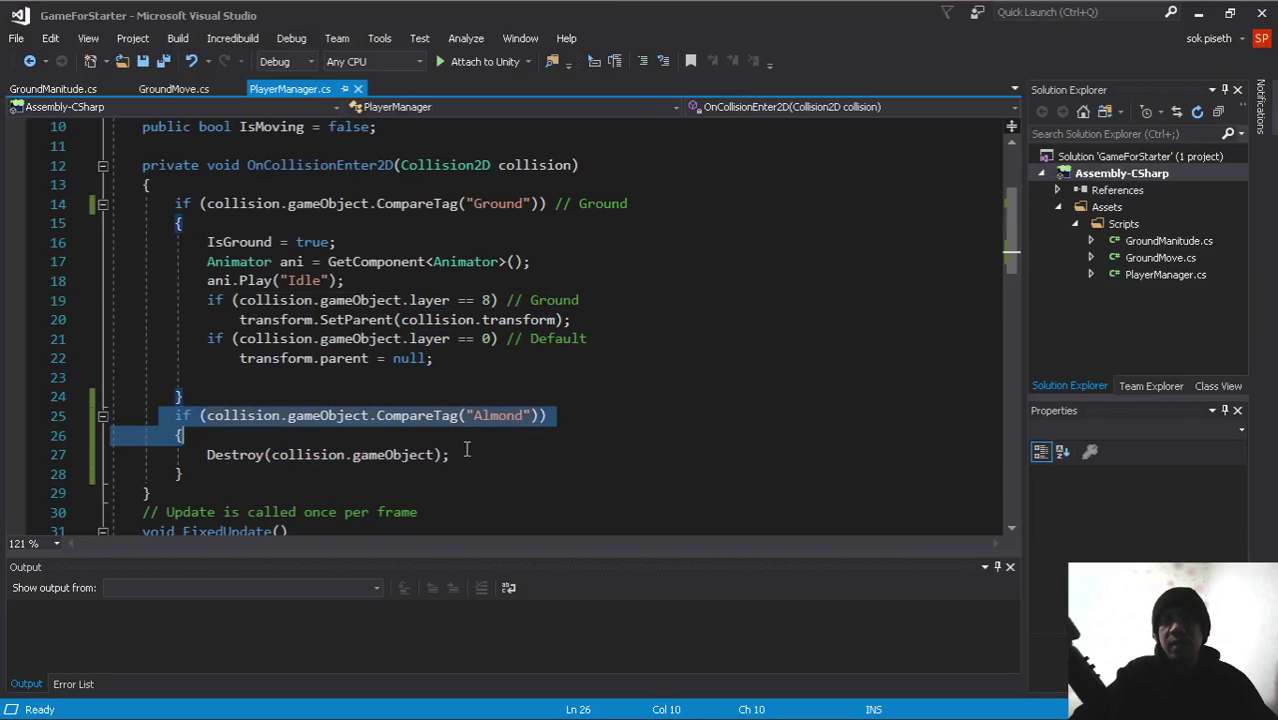
left_click(184, 474)
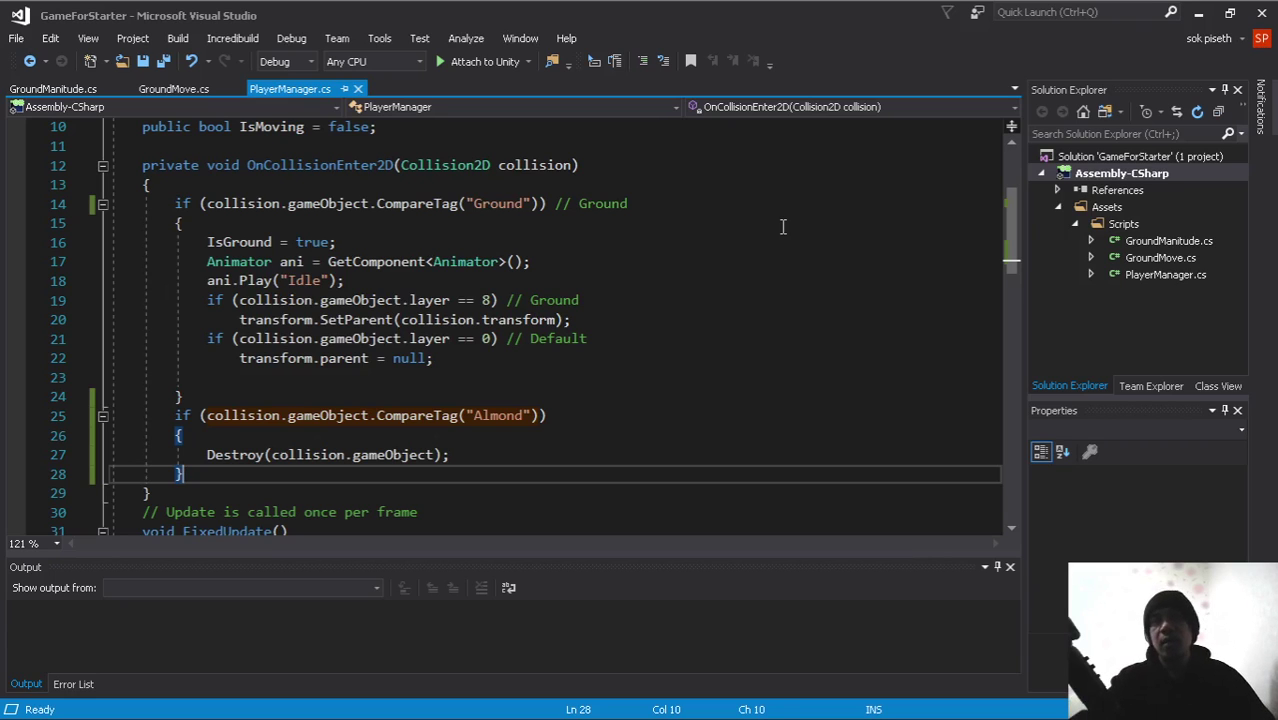
mouse_move(318, 10)
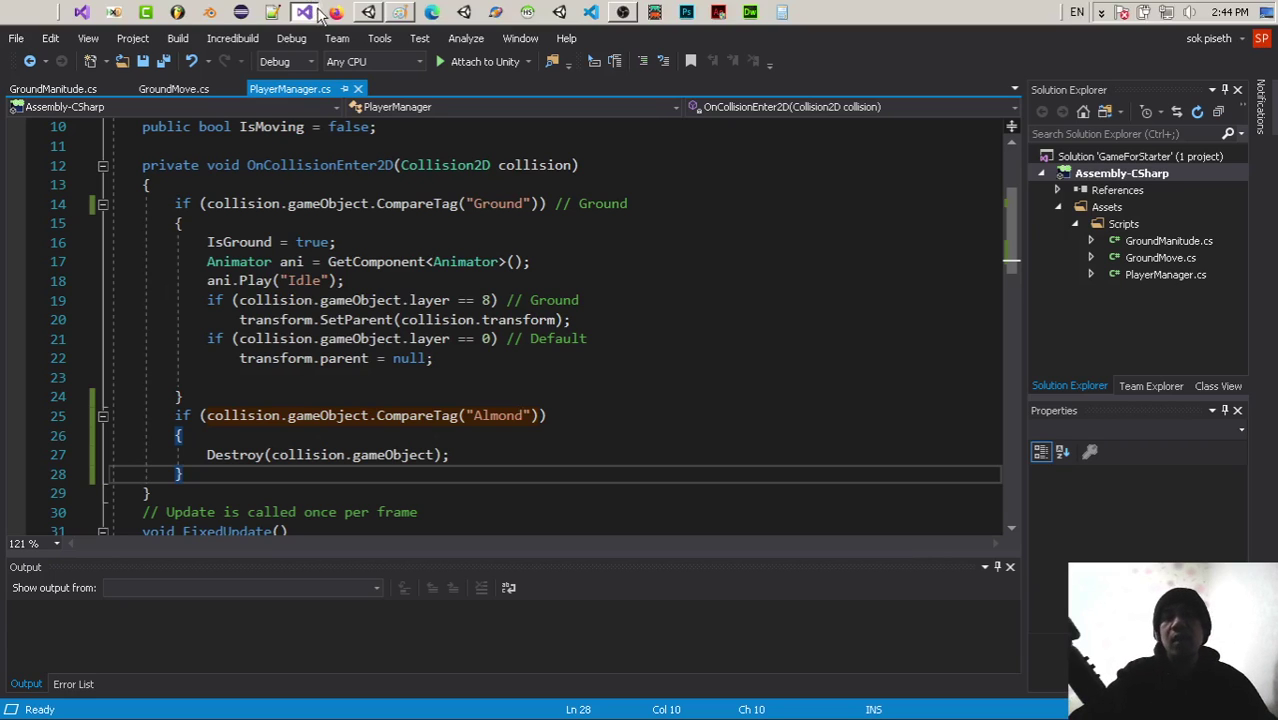
left_click(368, 13)
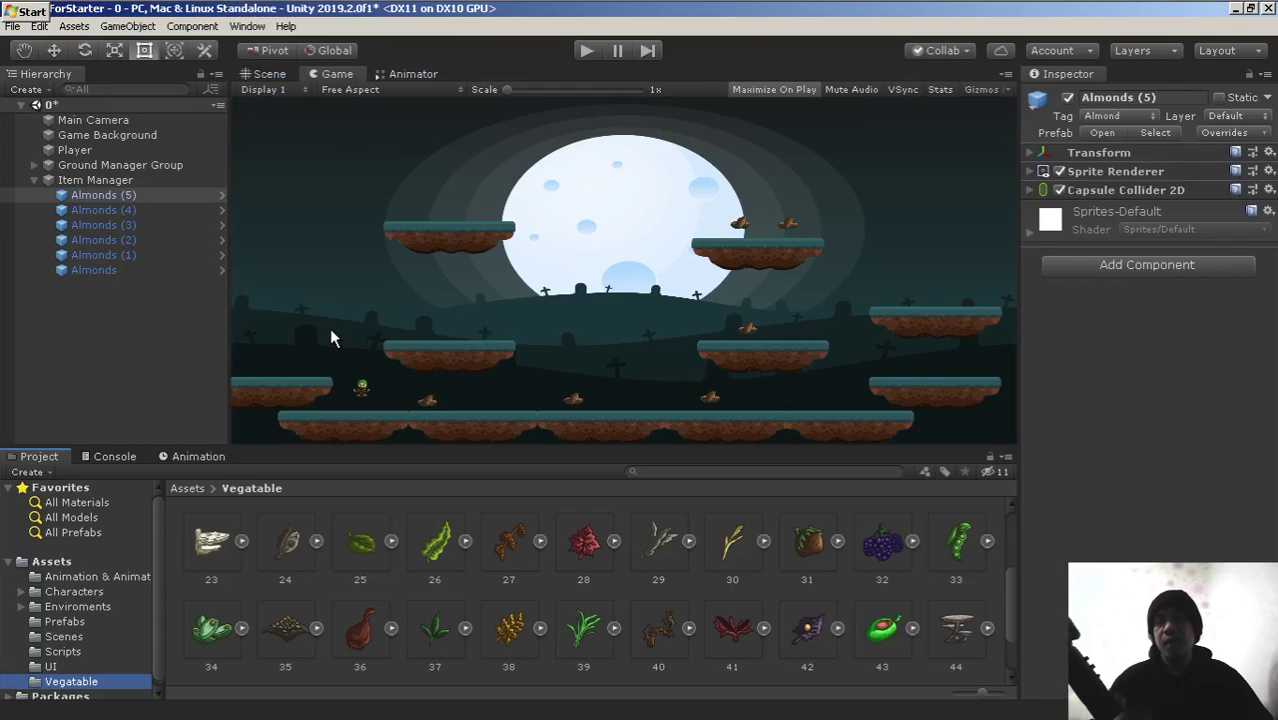